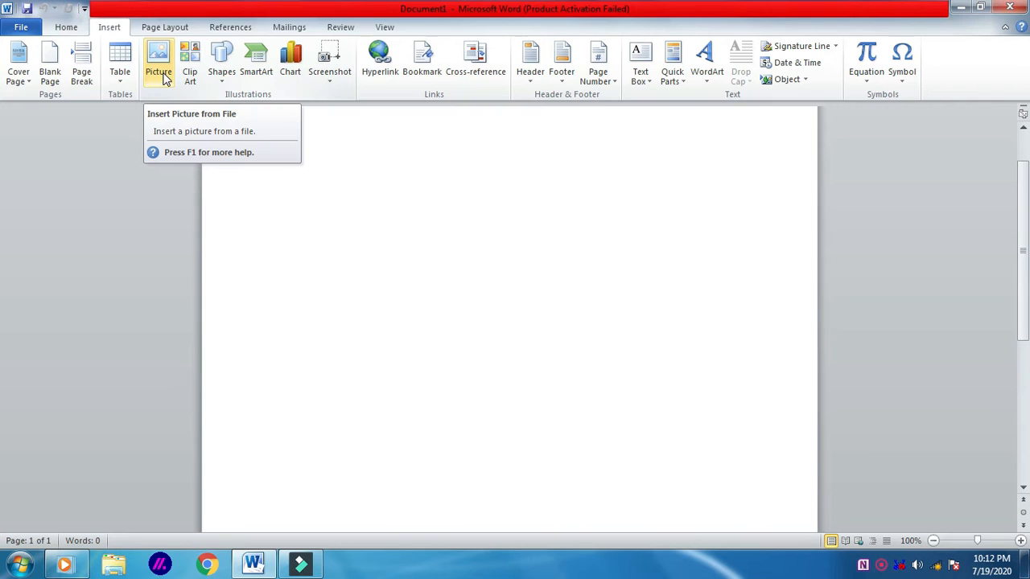
left_click(165, 77)
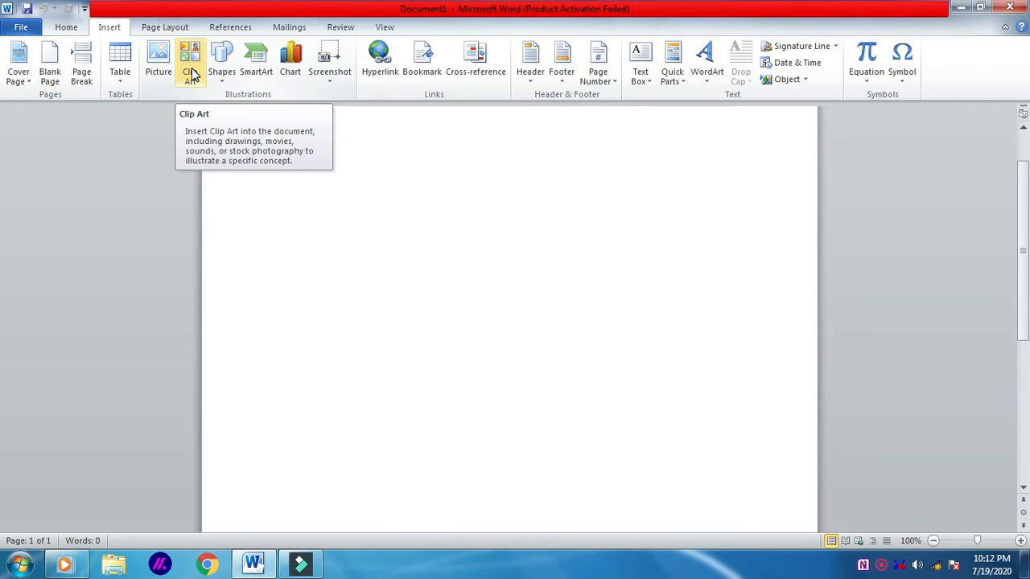
left_click(191, 74)
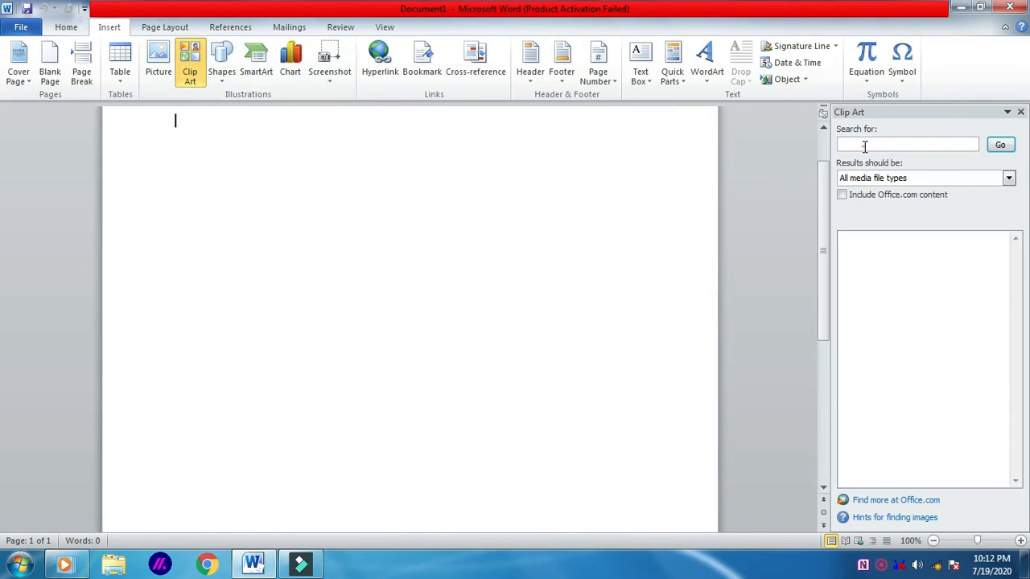
left_click(865, 146)
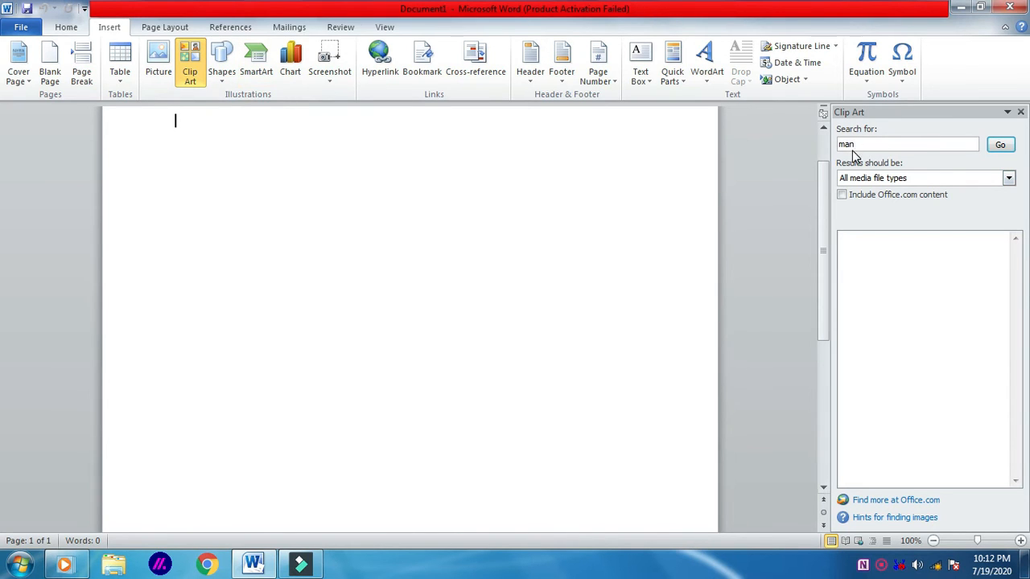
left_click(1004, 144)
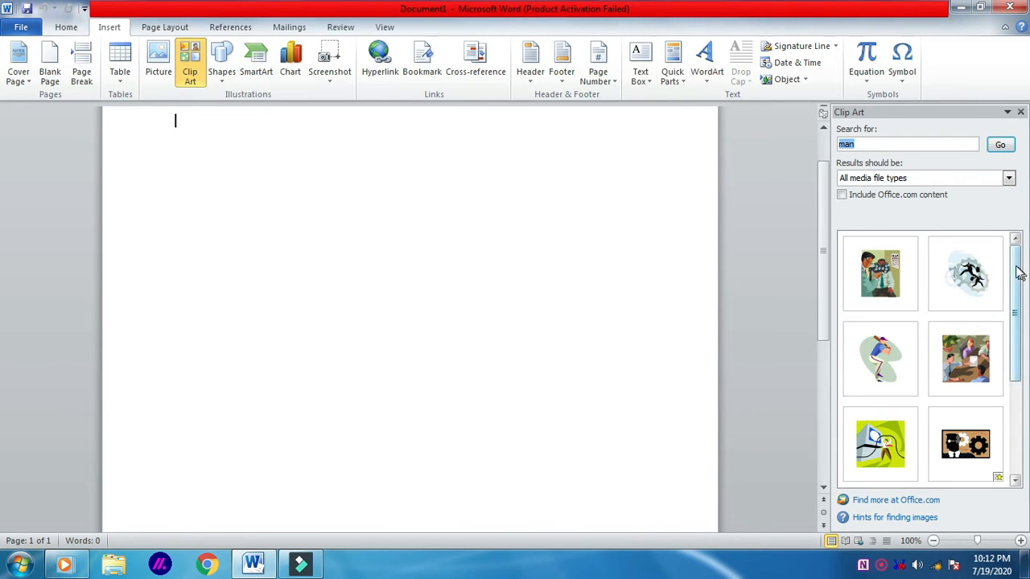
mouse_move(1014, 271)
left_mouse_down()
mouse_move(1018, 371)
mouse_move(1022, 283)
left_mouse_up()
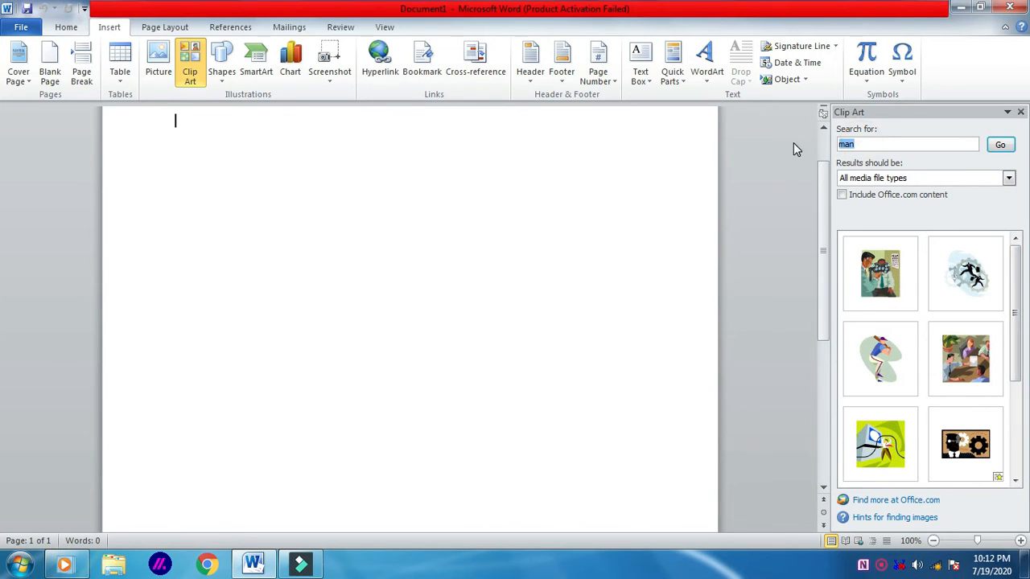
type("gl")
key("Return")
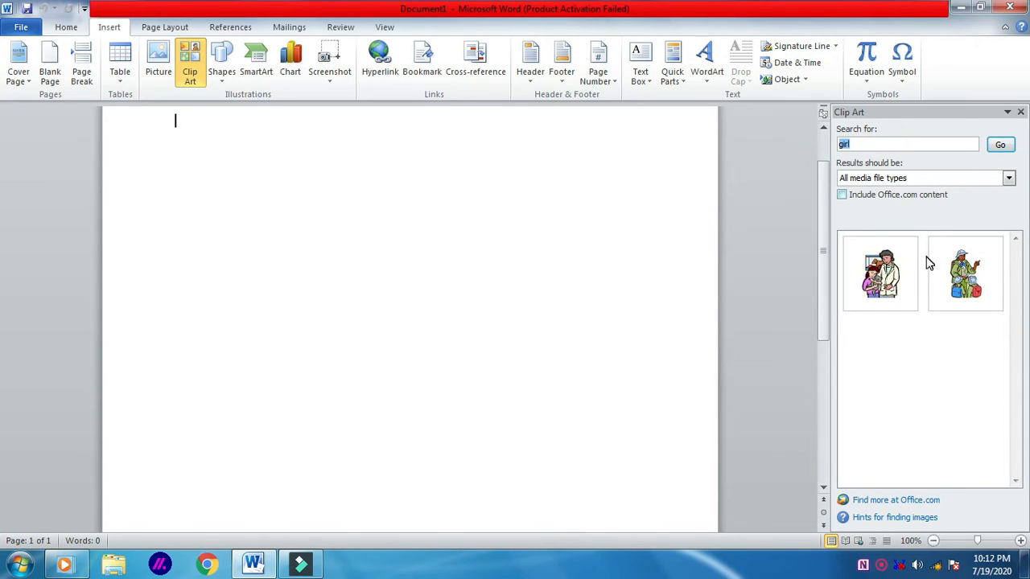
mouse_move(919, 280)
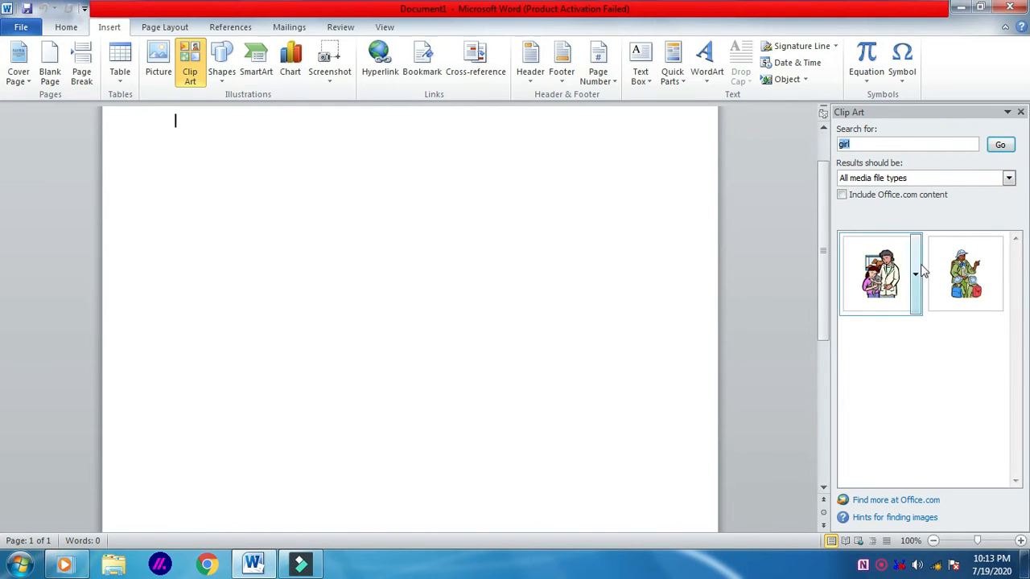
left_click(1008, 177)
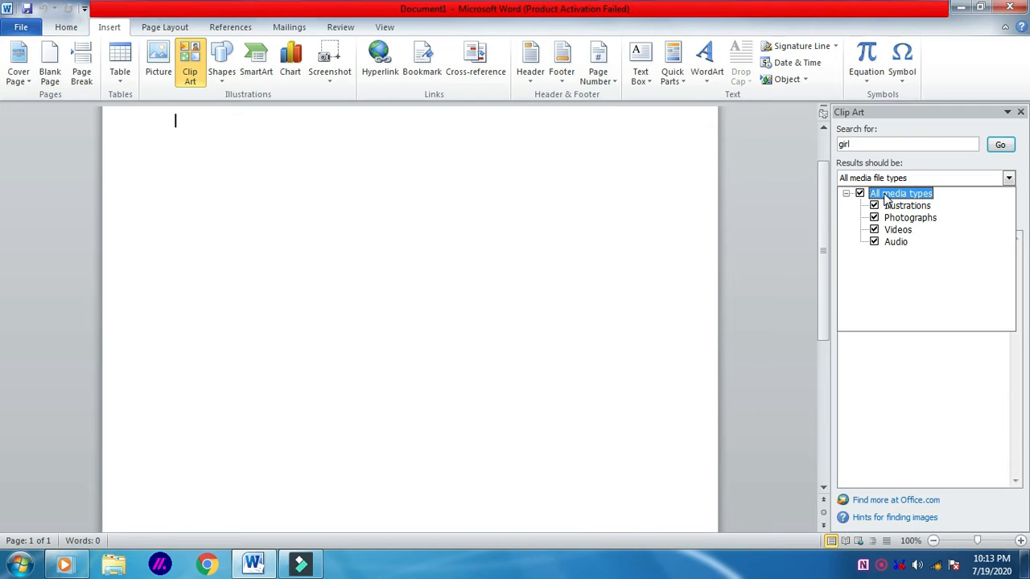
left_click(942, 165)
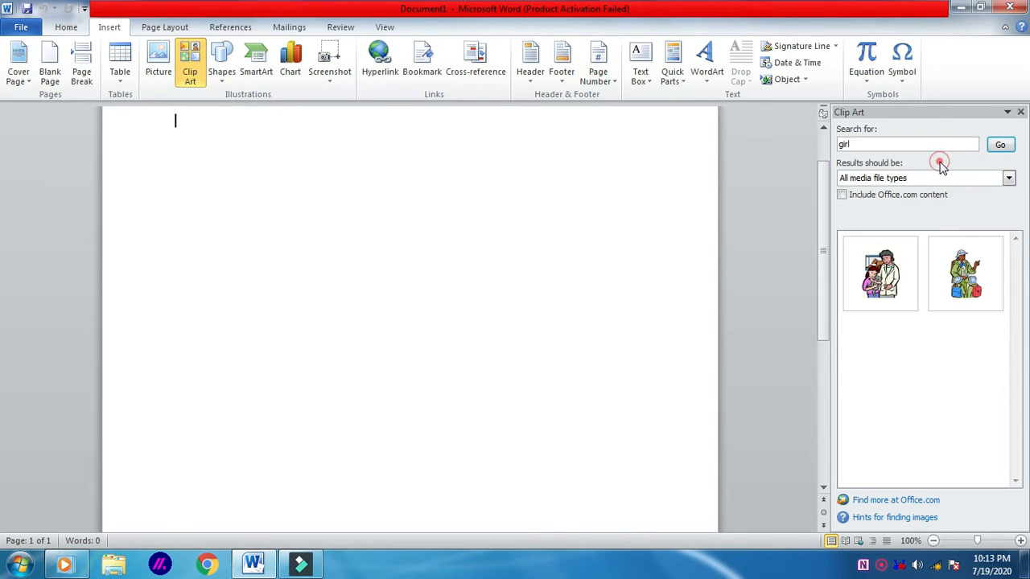
left_click(917, 277)
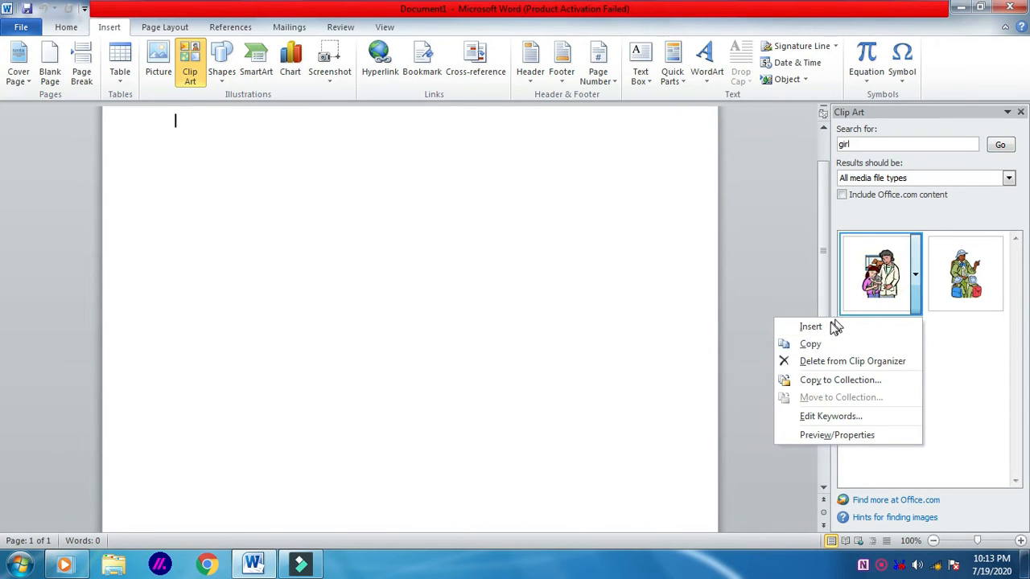
left_click(888, 269)
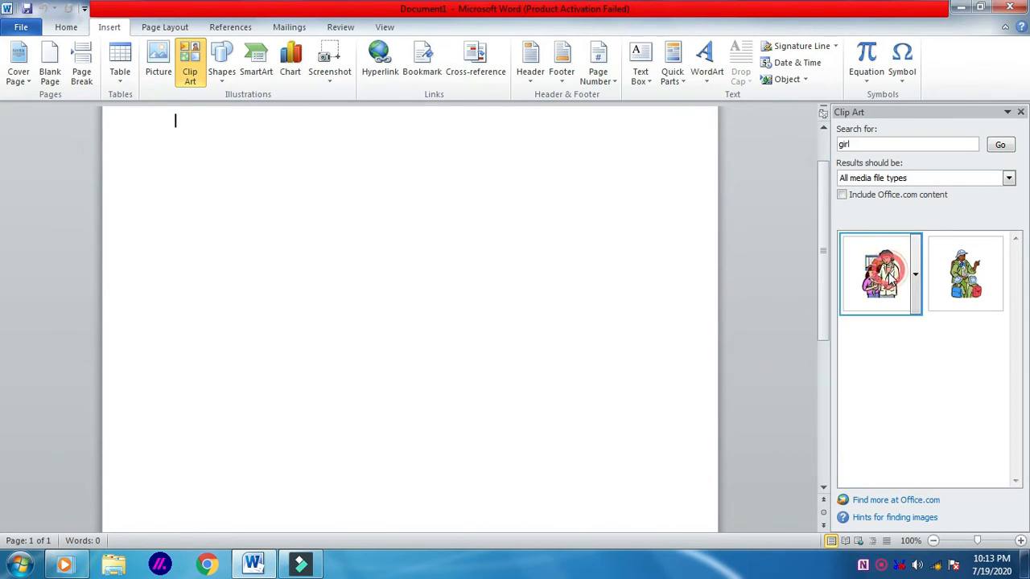
left_click_drag(889, 273, 424, 238)
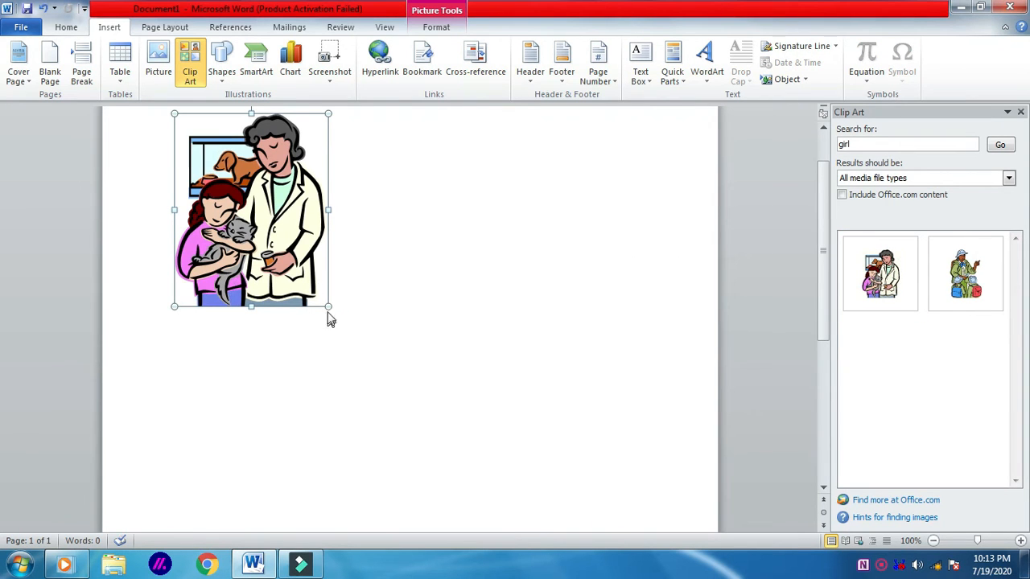
left_click_drag(329, 306, 314, 287)
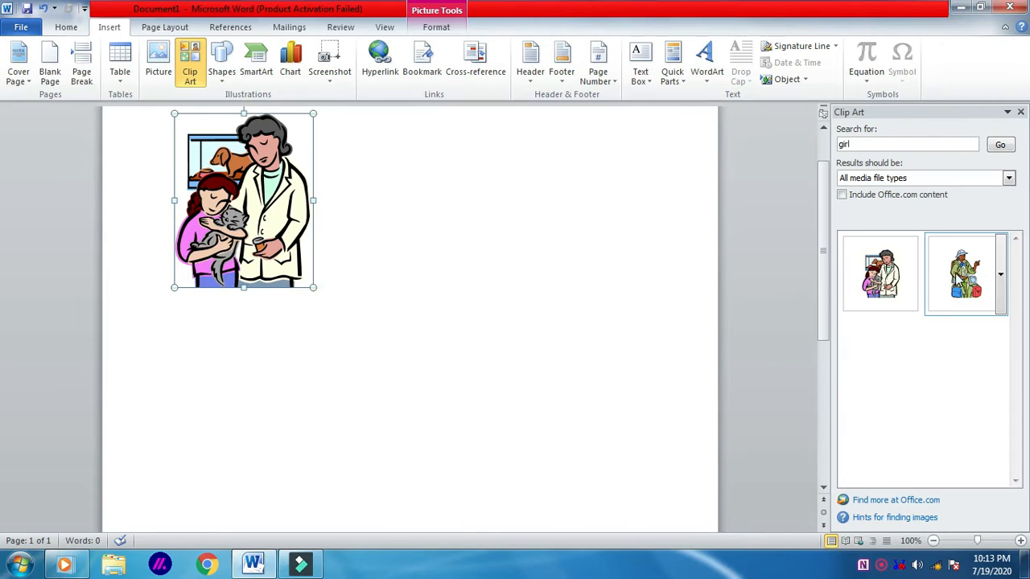
left_click(952, 275)
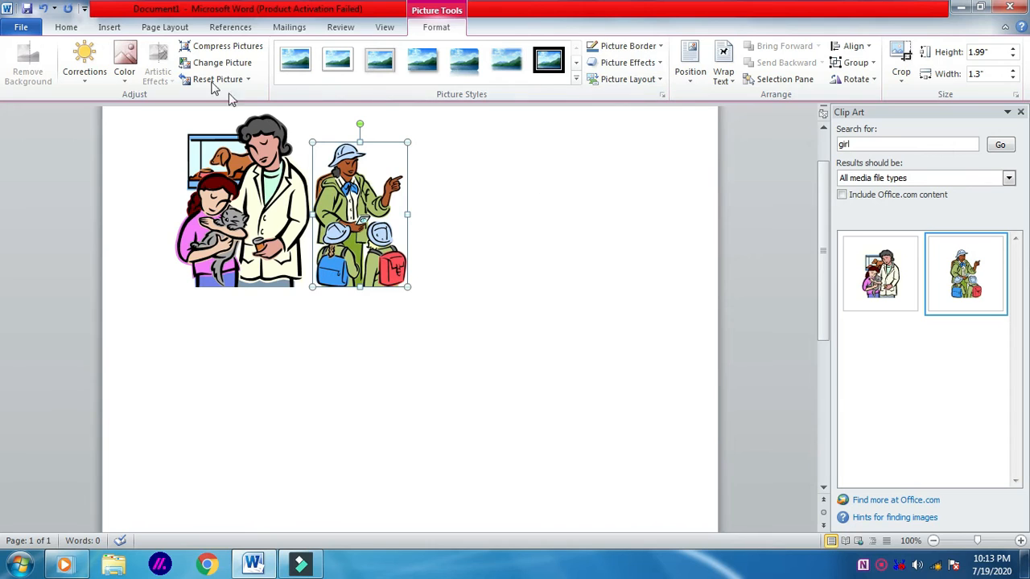
left_click(111, 27)
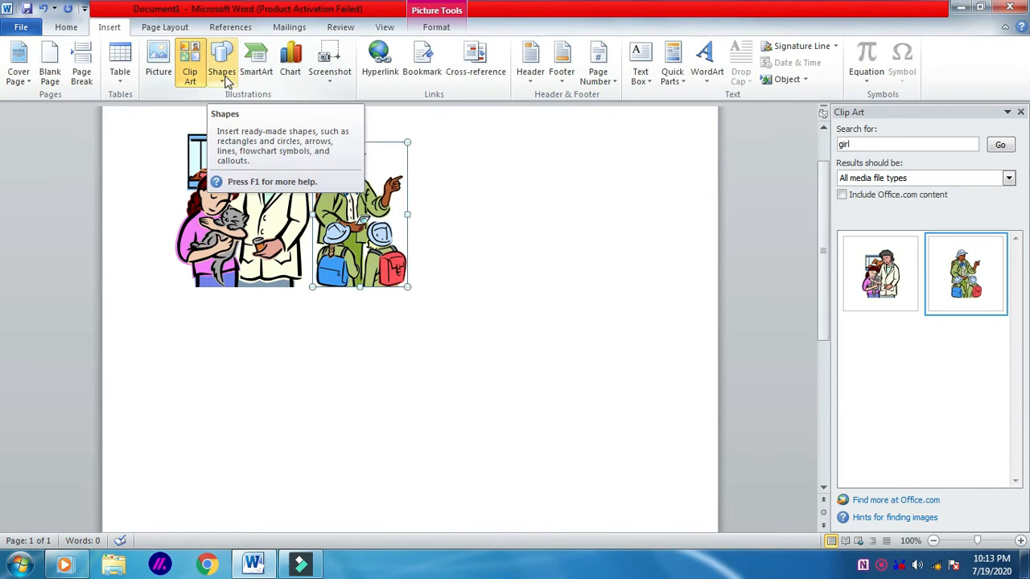
left_click(242, 205)
key("Delete")
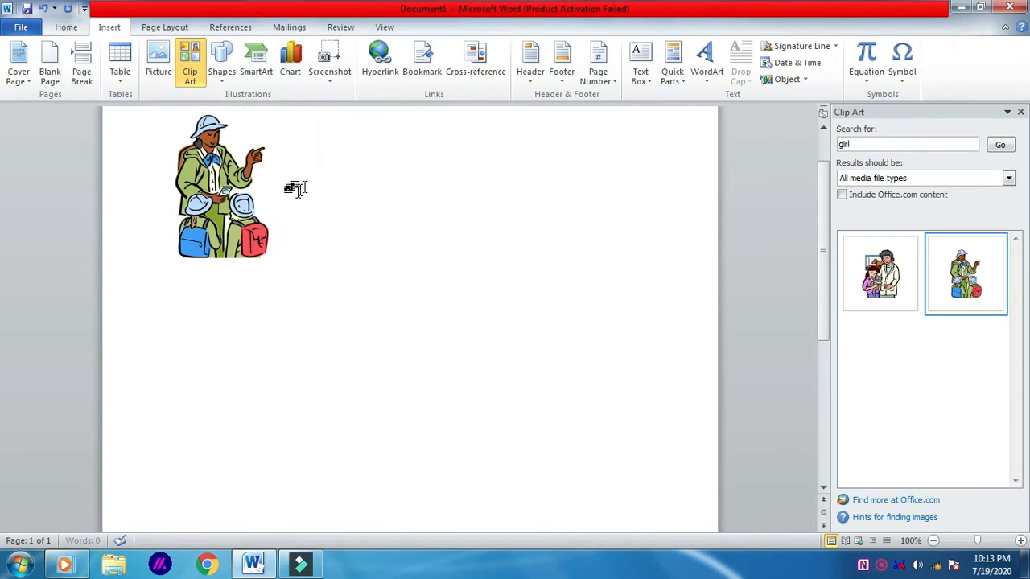
left_click(256, 181)
key("Delete")
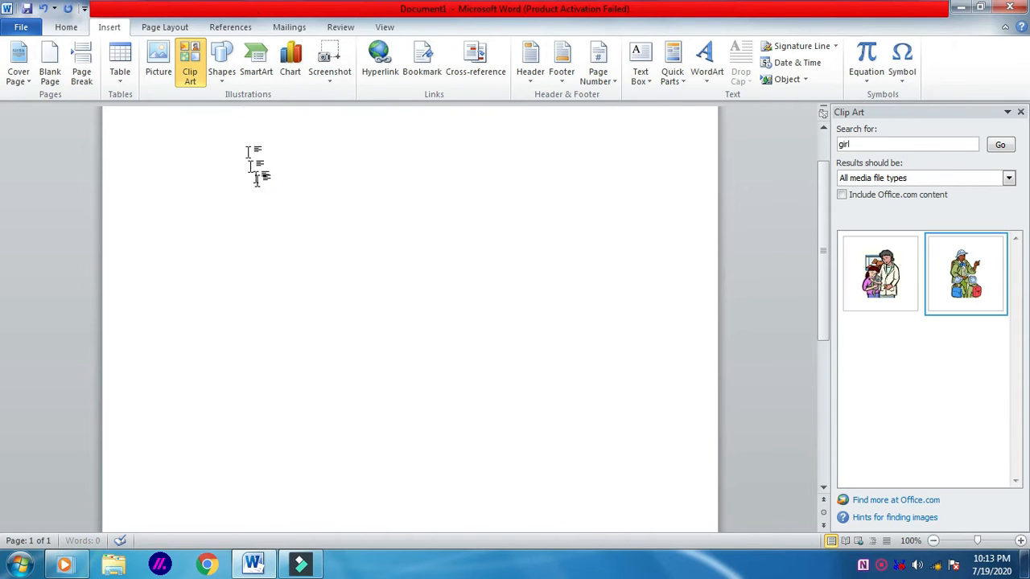
left_click(222, 72)
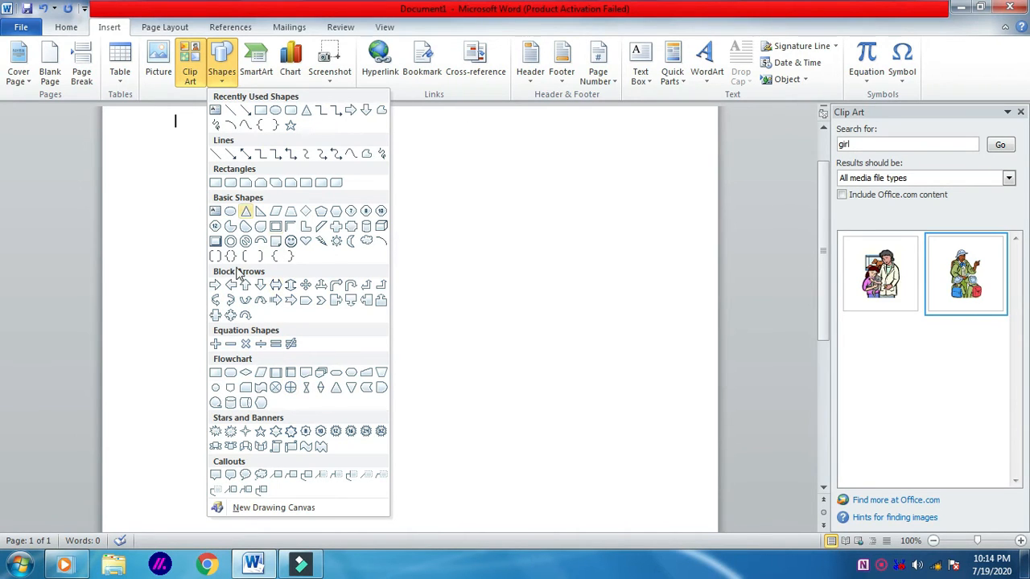
left_click(290, 299)
mouse_move(274, 225)
left_mouse_down()
mouse_move(389, 306)
mouse_move(569, 326)
mouse_move(577, 383)
left_mouse_up()
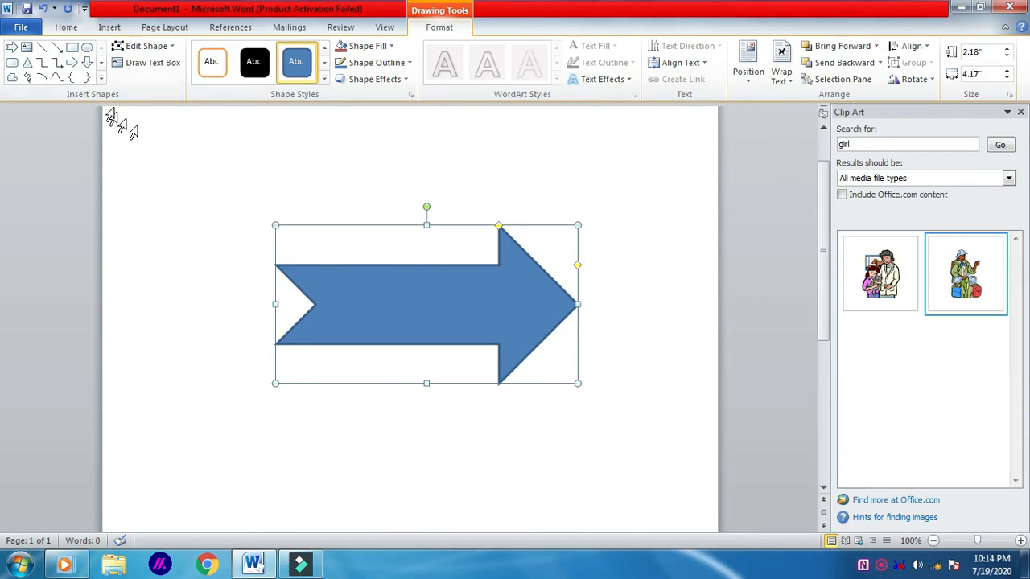
left_click(100, 77)
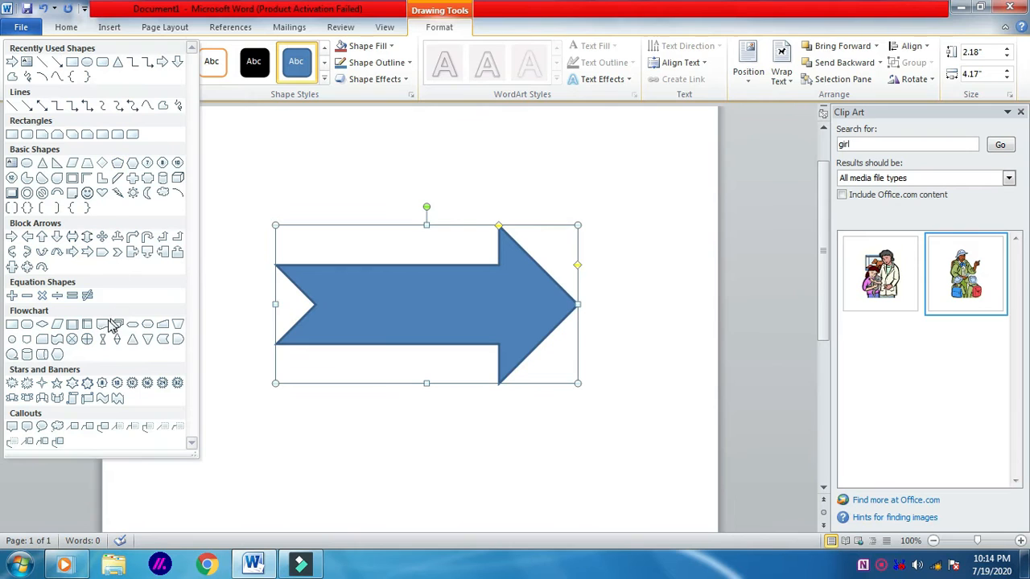
left_click(102, 256)
left_click_drag(292, 129, 510, 193)
key("ctrl+z")
left_click(443, 280)
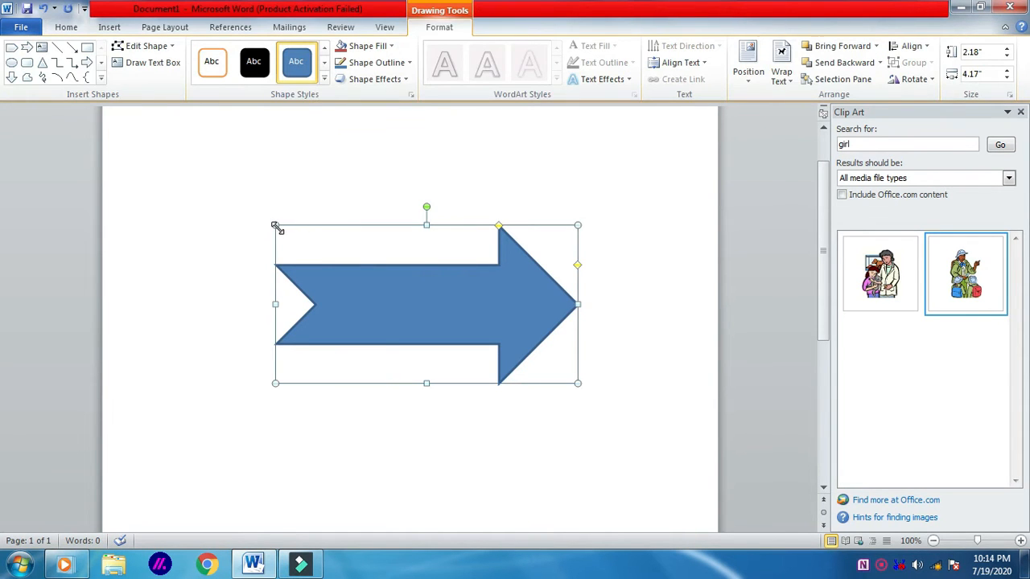
left_click_drag(276, 227, 223, 146)
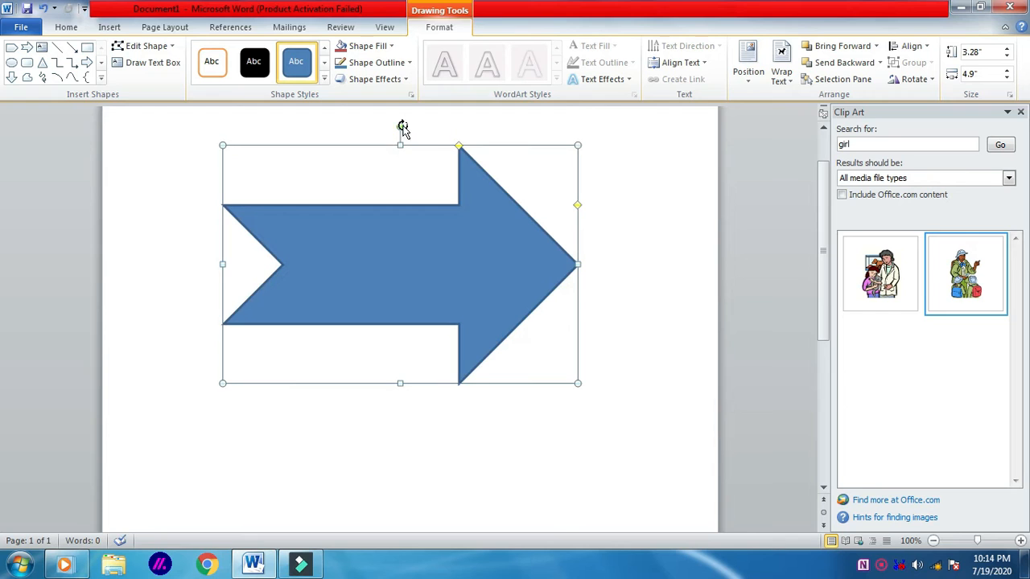
mouse_move(403, 126)
left_mouse_down()
mouse_move(444, 161)
mouse_move(363, 126)
mouse_move(401, 128)
left_mouse_up()
left_click_drag(580, 207, 515, 181)
mouse_move(577, 182)
left_mouse_down()
mouse_move(593, 206)
mouse_move(574, 186)
mouse_move(574, 220)
mouse_move(562, 197)
mouse_move(577, 185)
left_mouse_up()
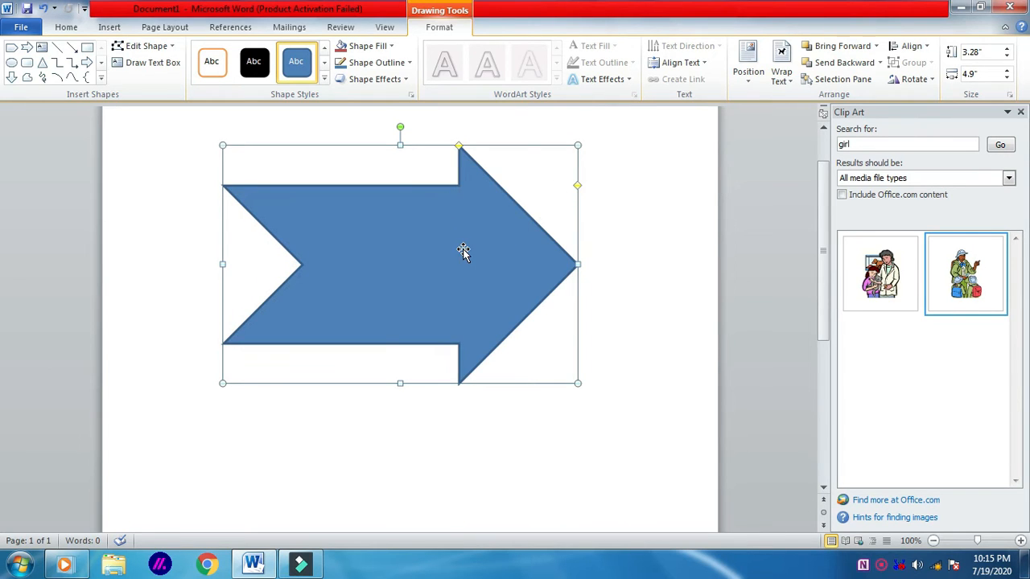
left_click(153, 46)
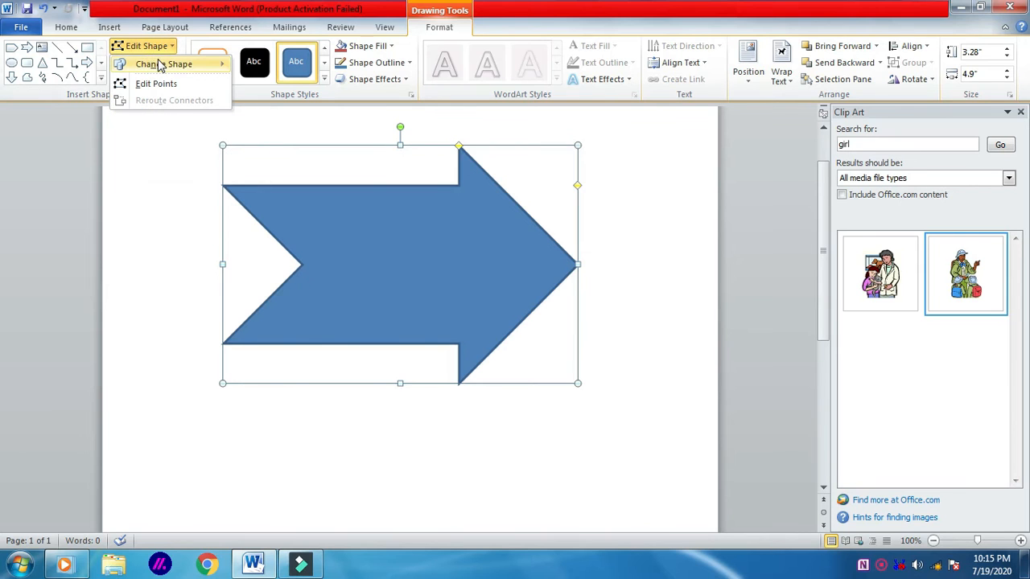
mouse_move(160, 65)
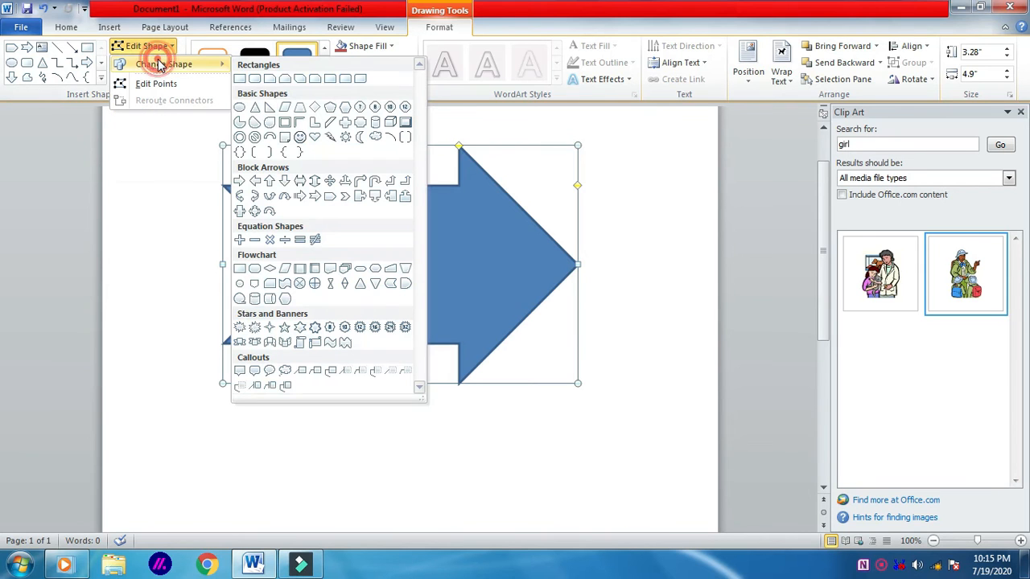
left_click(360, 139)
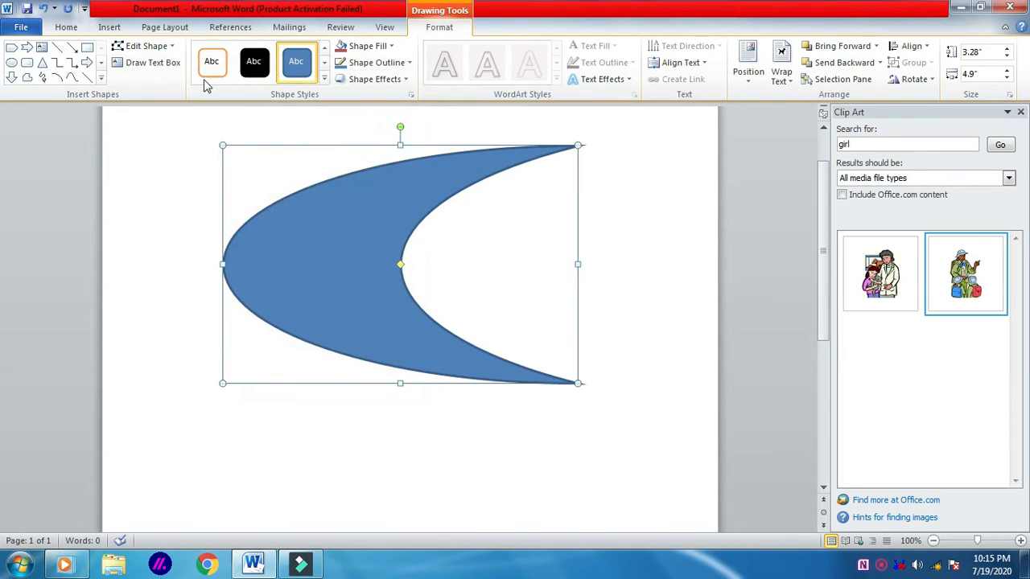
left_click(165, 46)
left_click(189, 65)
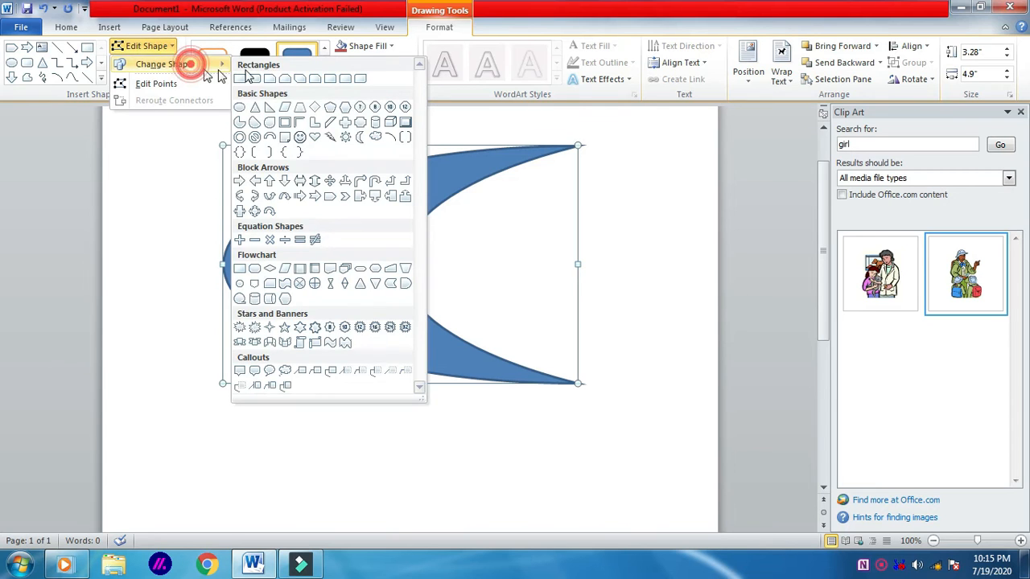
left_click(300, 137)
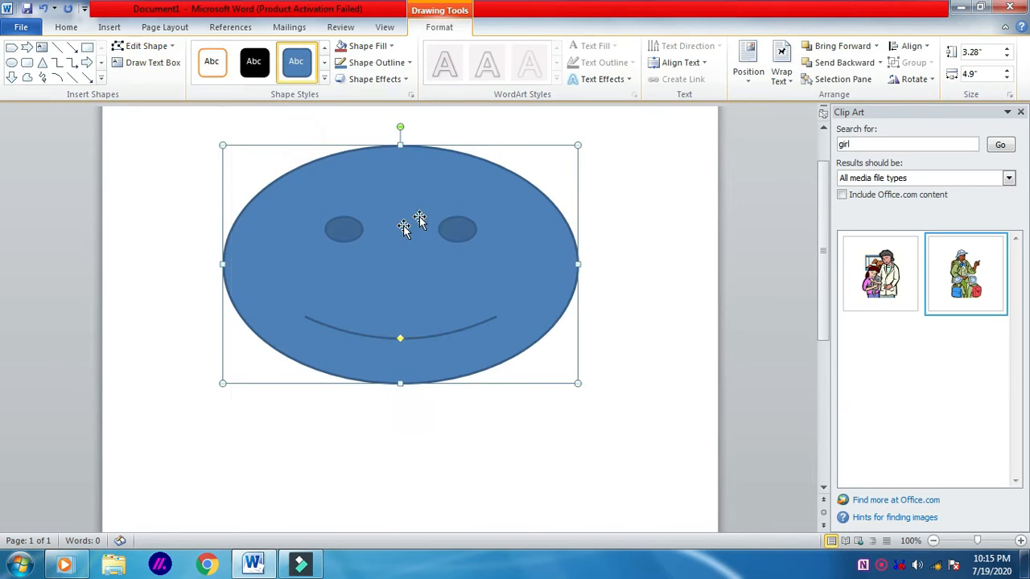
left_click(153, 46)
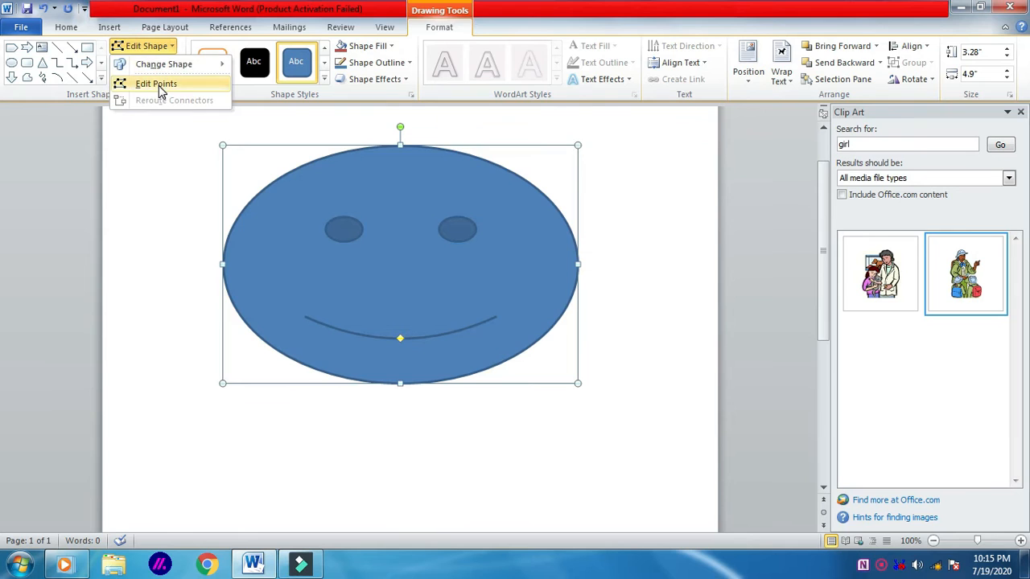
left_click(157, 83)
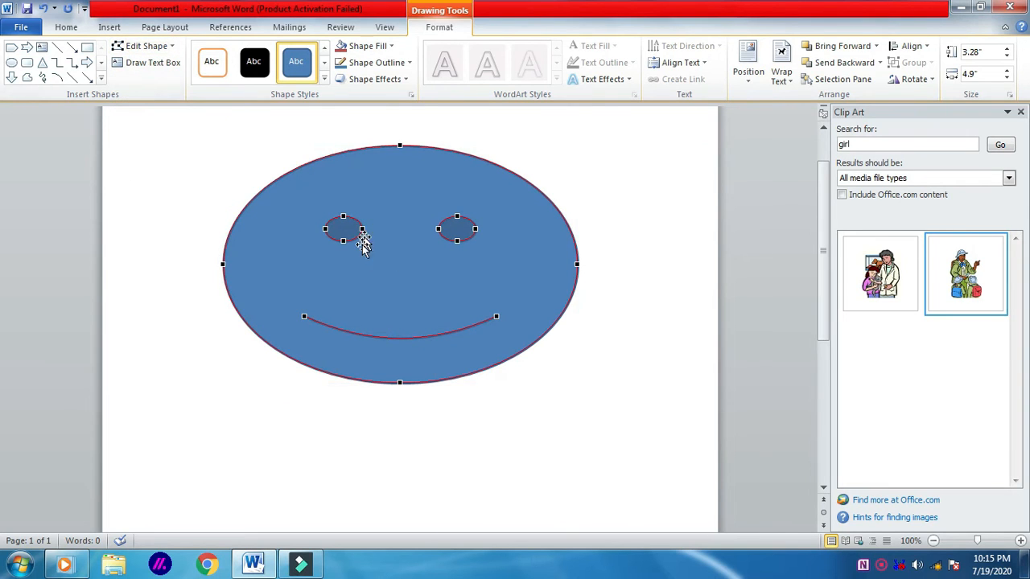
left_click(400, 146)
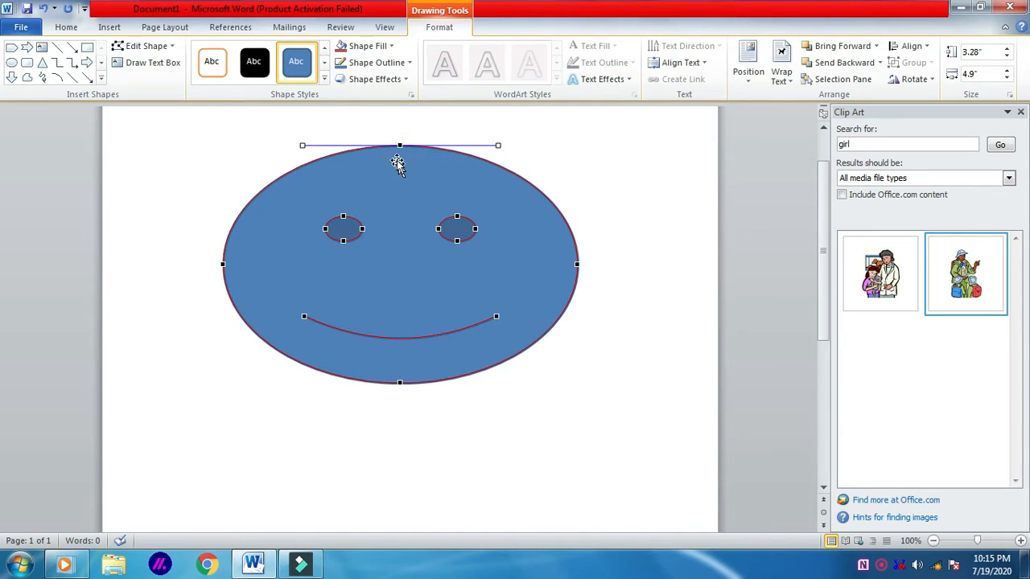
left_click_drag(397, 146, 414, 199)
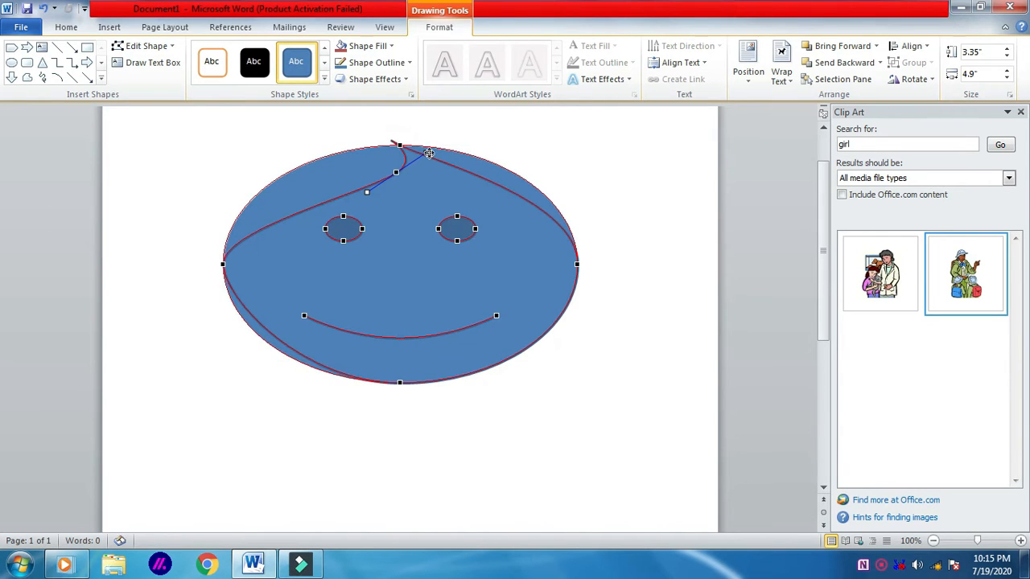
left_click_drag(430, 153, 414, 200)
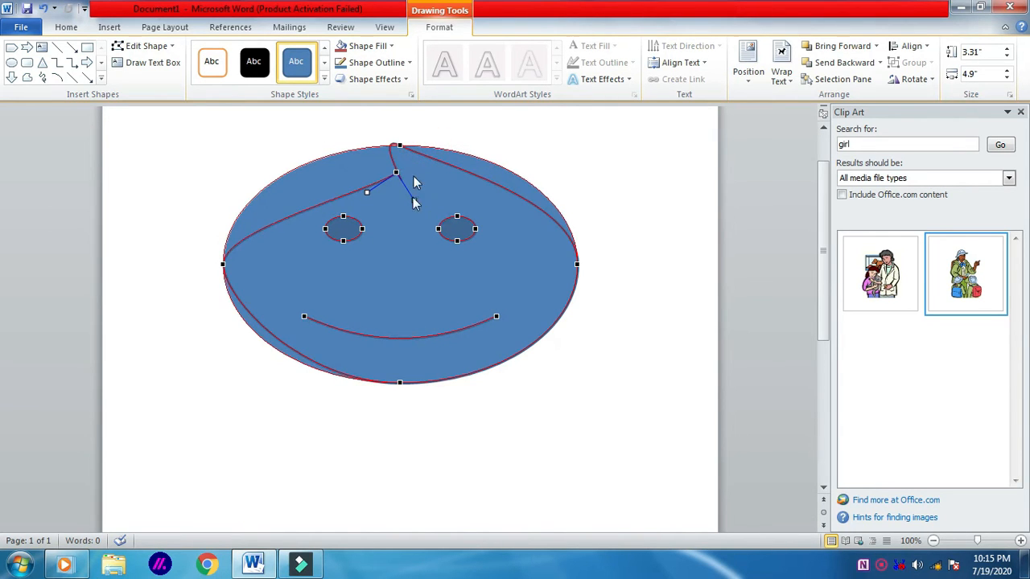
left_click(451, 289)
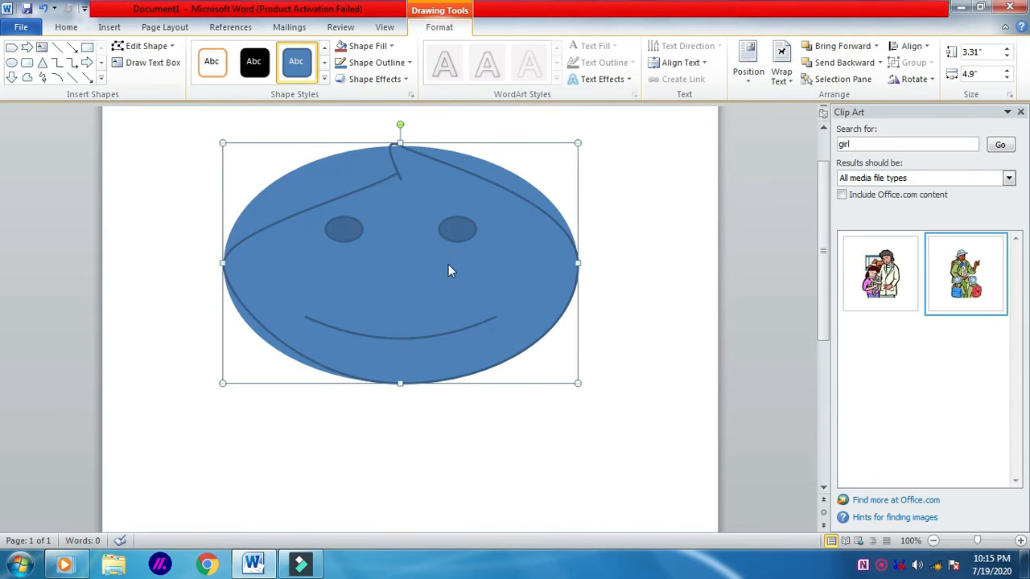
left_click(145, 46)
left_click(156, 83)
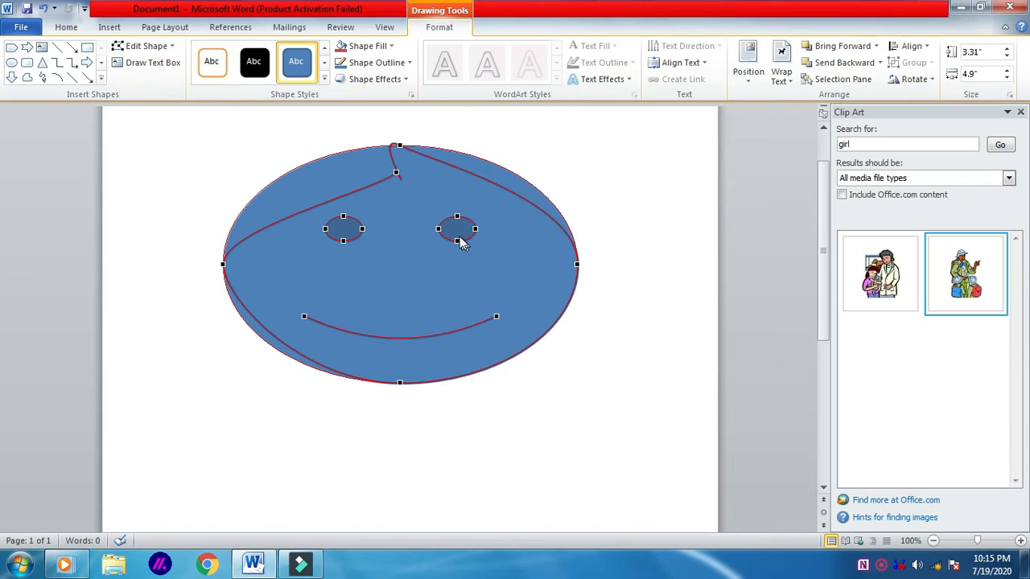
left_click_drag(458, 241, 456, 253)
left_click_drag(342, 242, 343, 250)
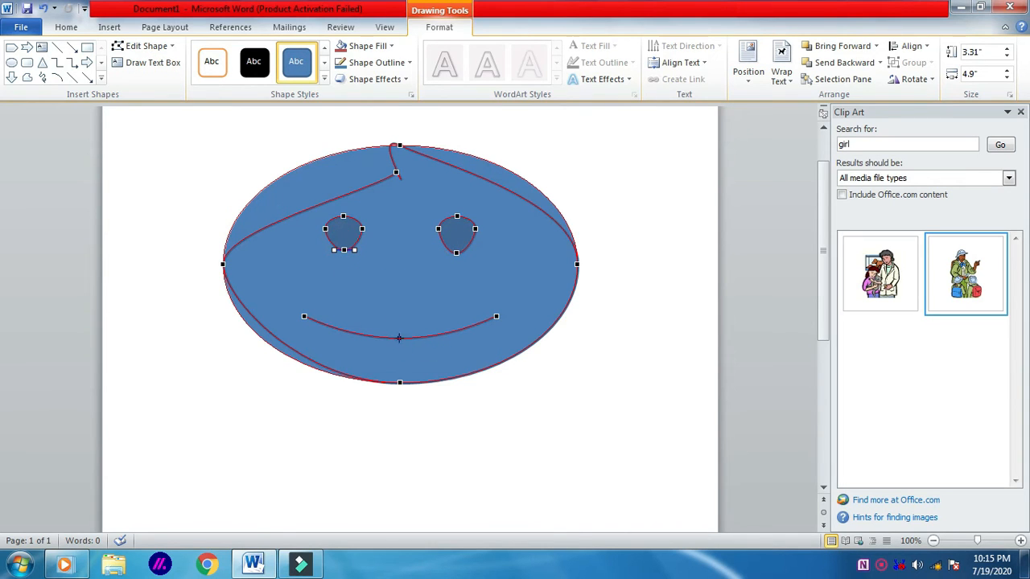
left_click_drag(400, 347, 402, 272)
left_click(605, 183)
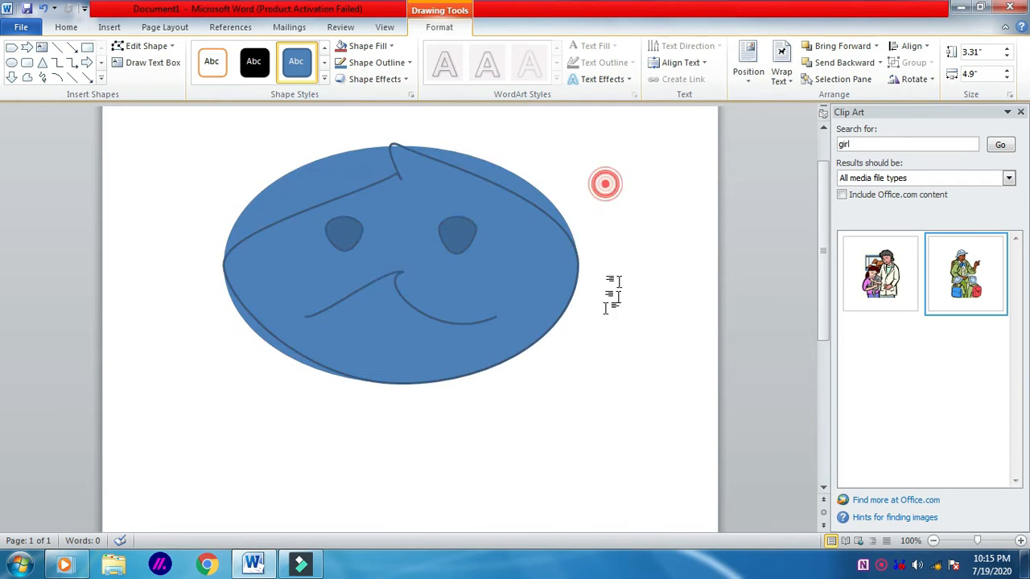
double_click(412, 275)
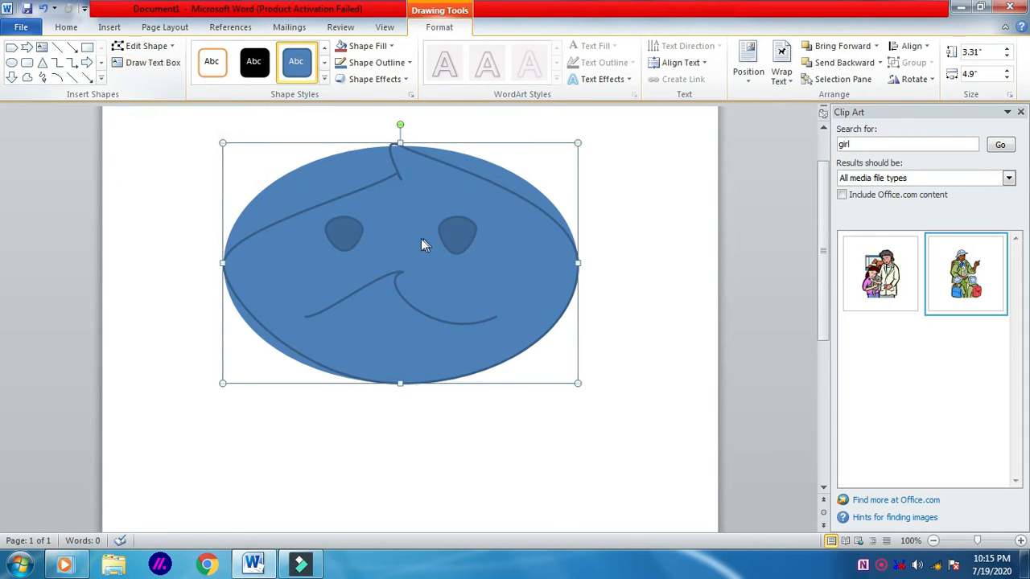
left_click(100, 80)
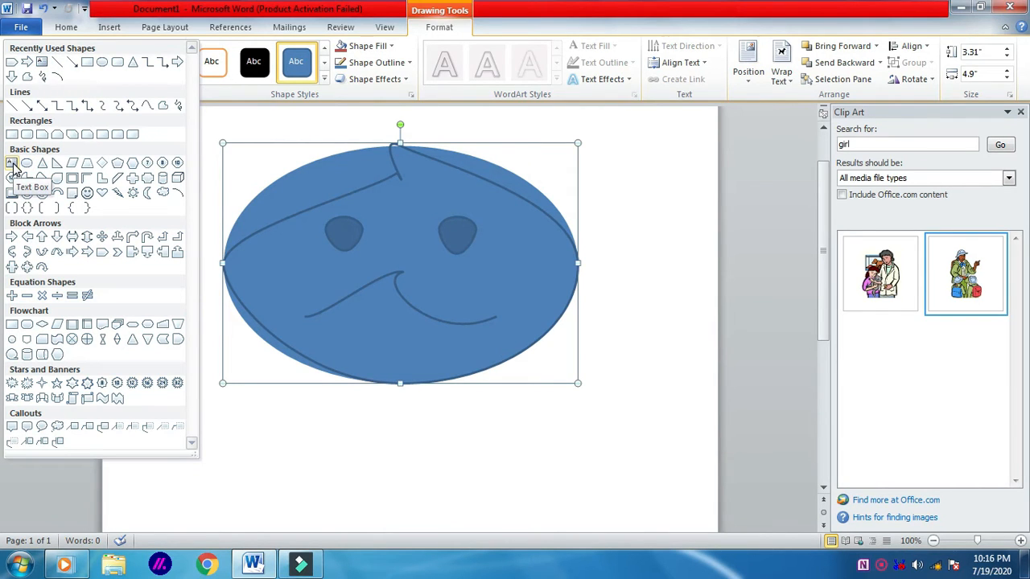
left_click(330, 171)
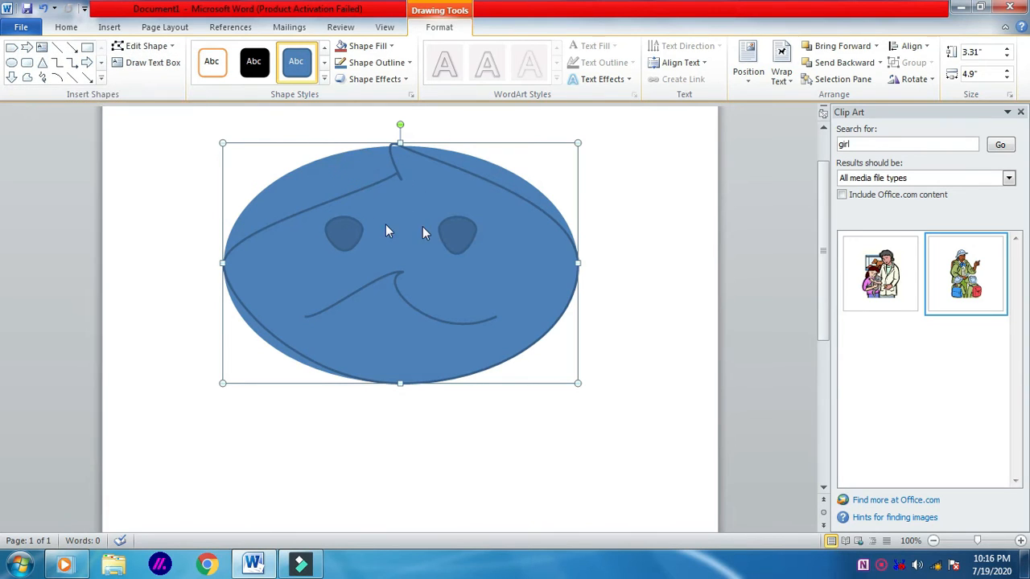
left_click(160, 64)
left_click_drag(349, 231, 373, 304)
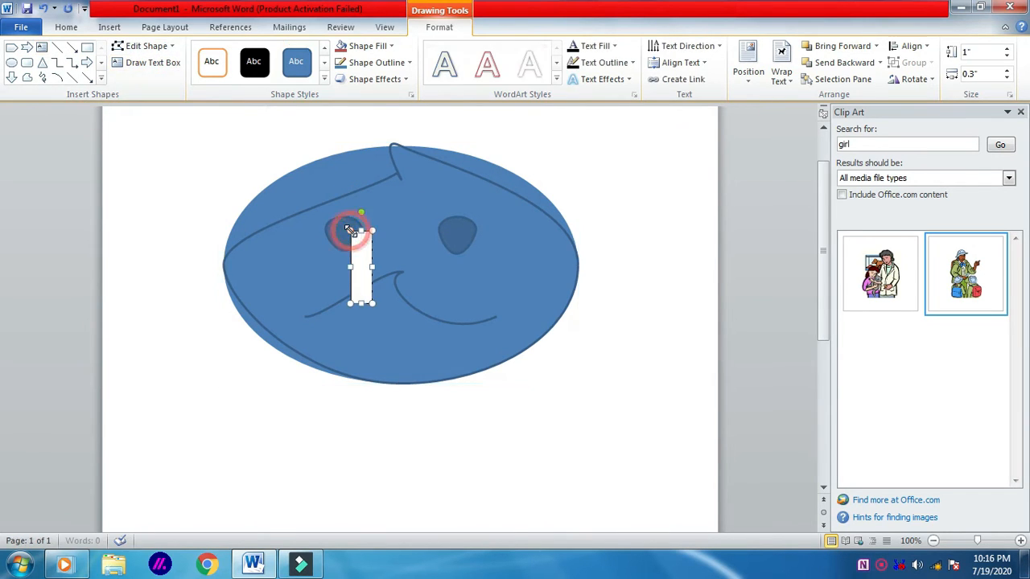
left_click_drag(371, 266, 511, 282)
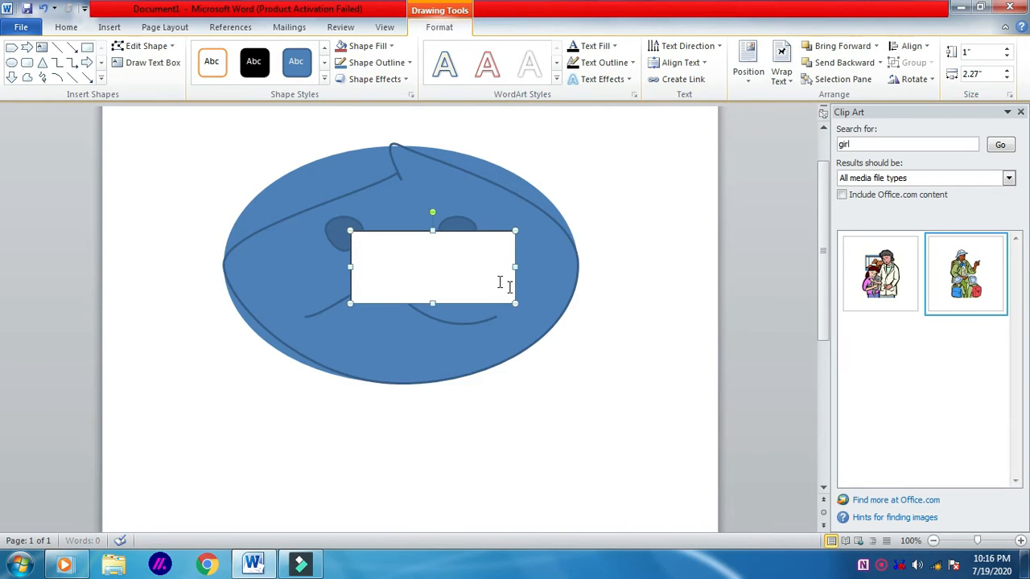
left_click(464, 264)
left_click(449, 232)
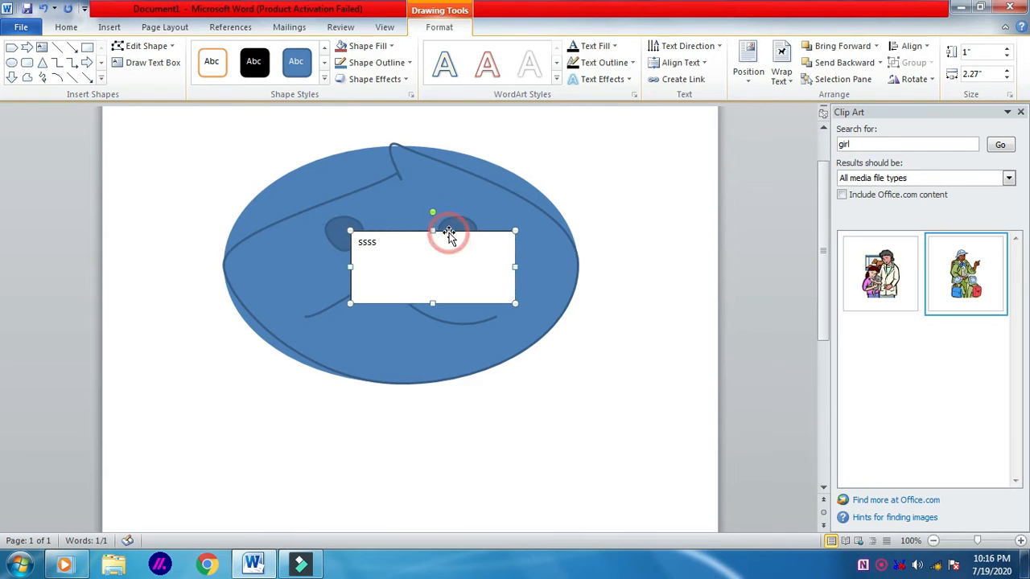
key("Delete")
double_click(392, 223)
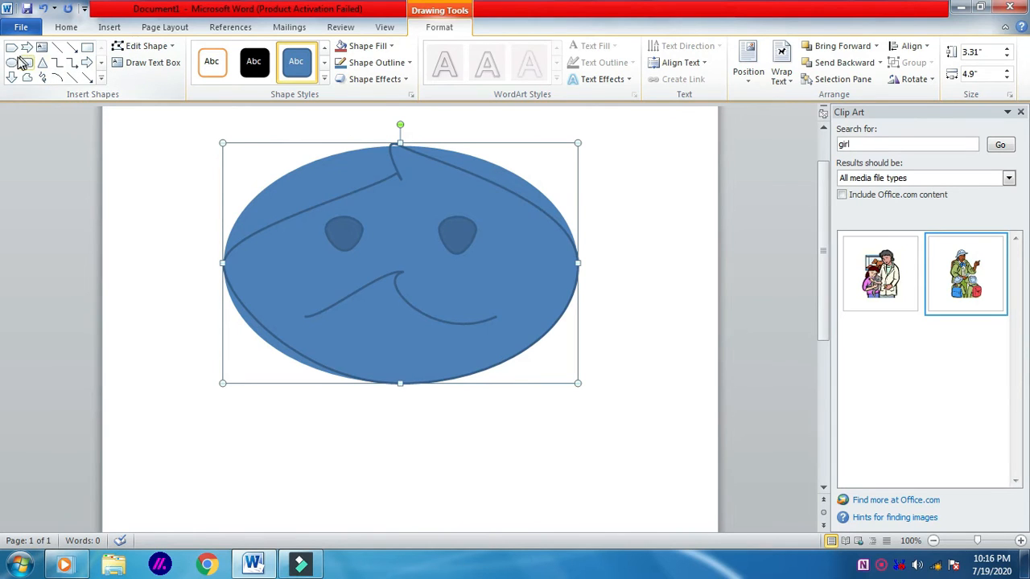
left_click(42, 48)
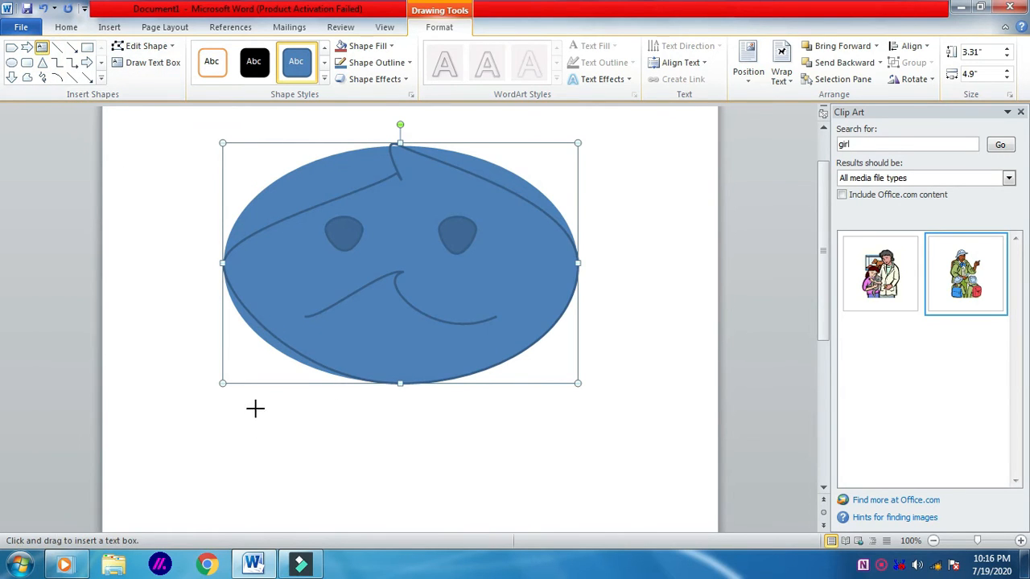
left_click_drag(255, 409, 505, 491)
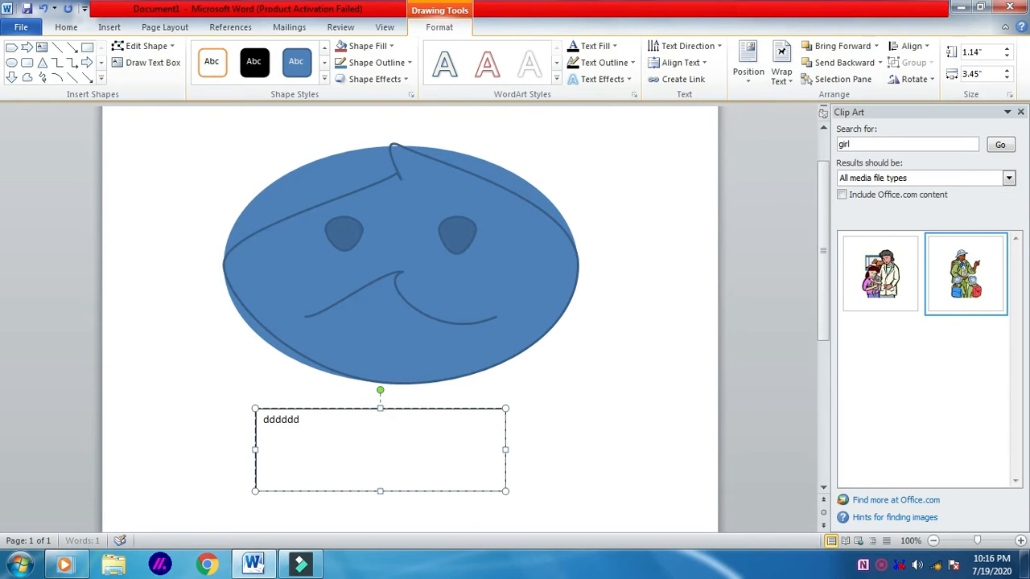
type("ddddddddddddddddddddddddd")
left_click(402, 235)
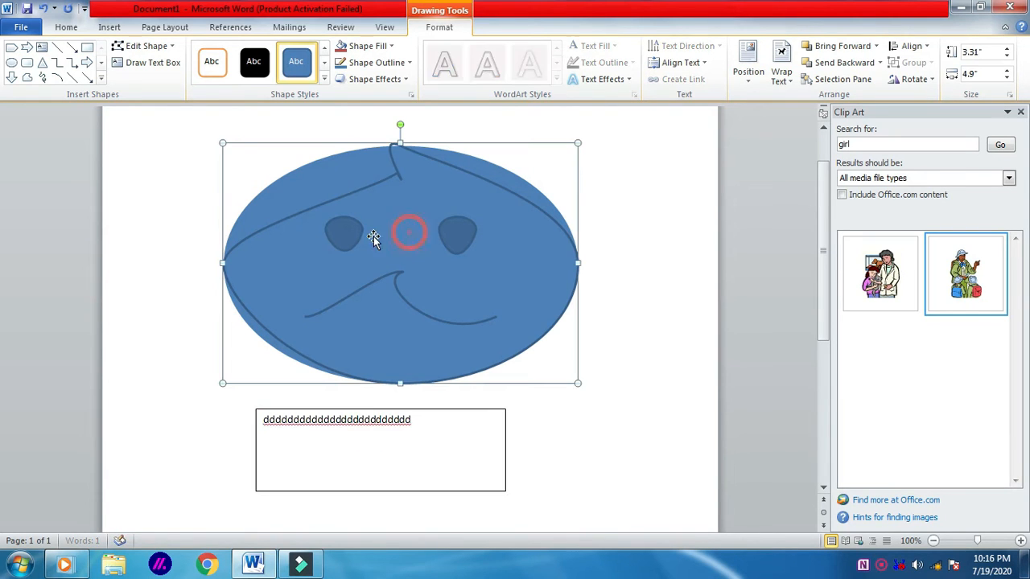
left_click(397, 416)
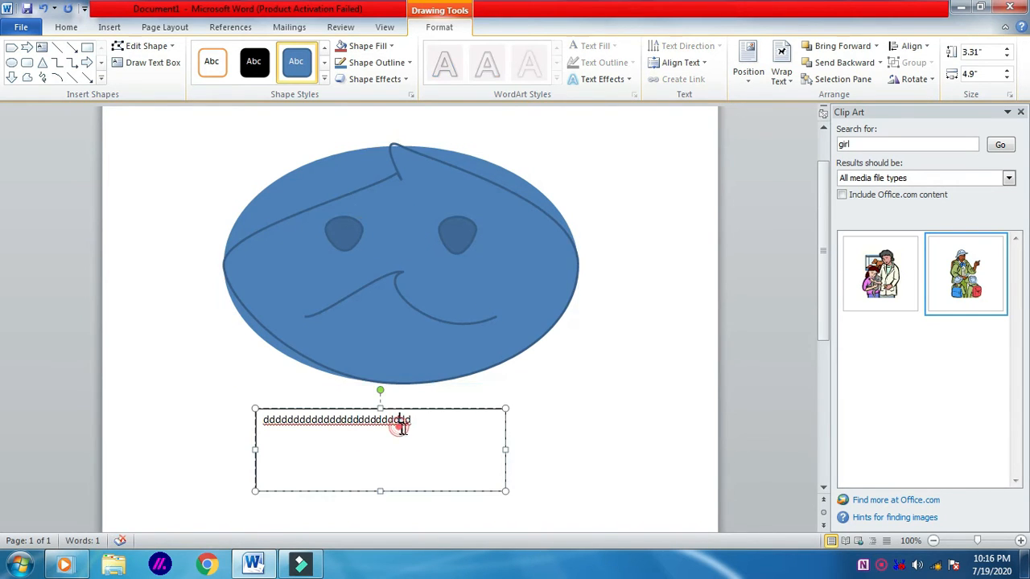
left_click(146, 46)
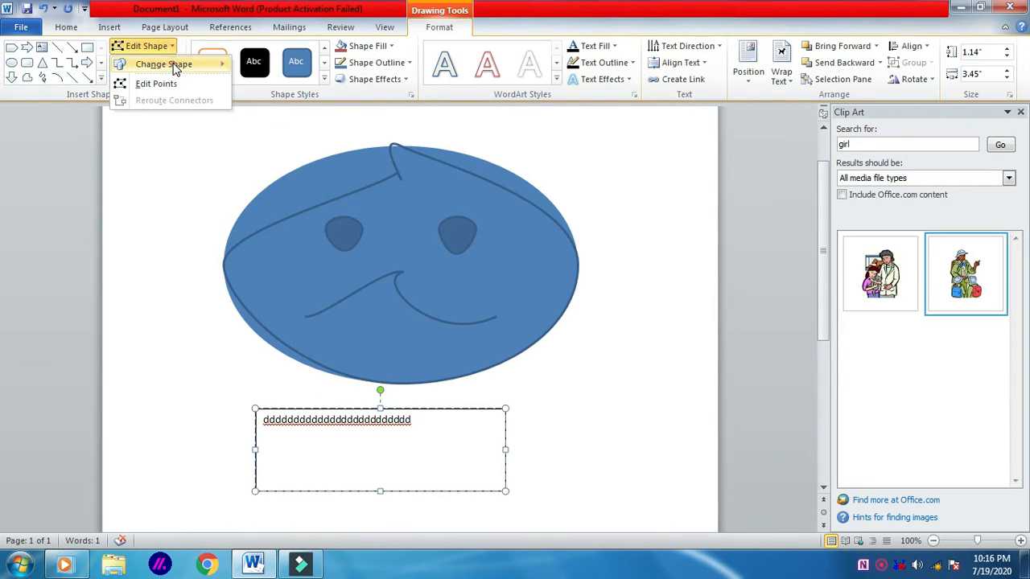
mouse_move(172, 66)
left_click(299, 137)
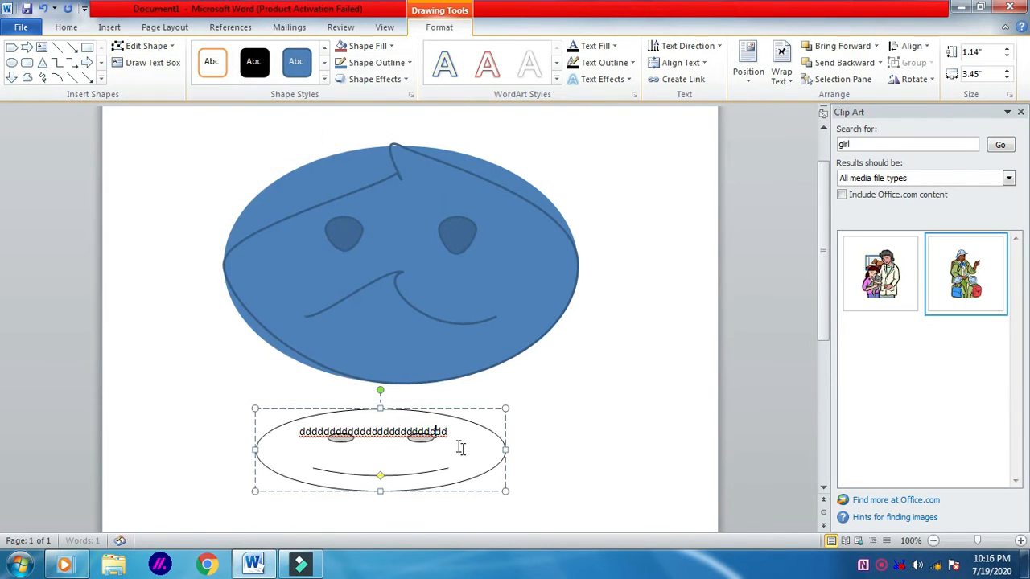
left_click(442, 403)
left_click(441, 407)
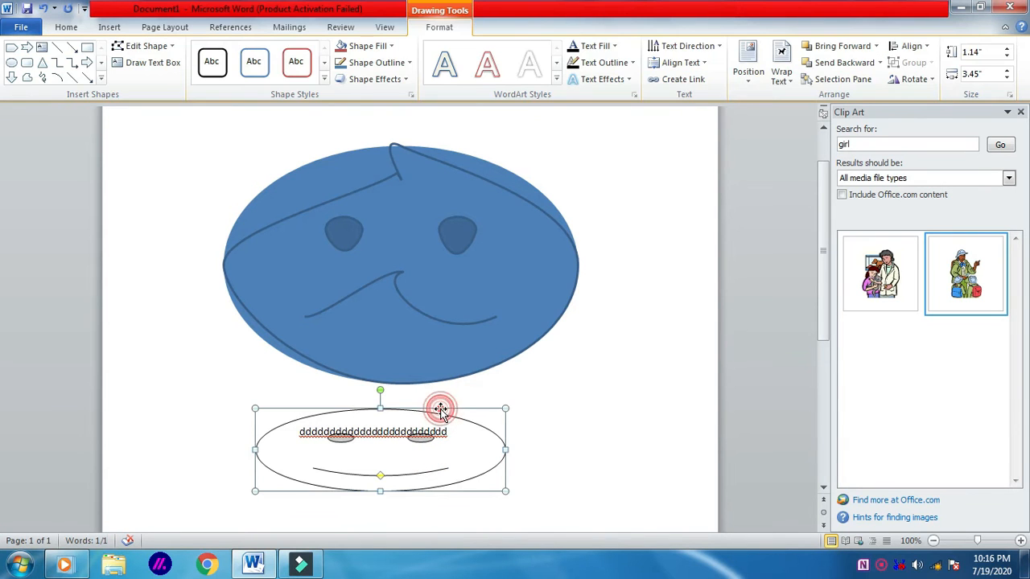
key("Delete")
left_click(376, 286)
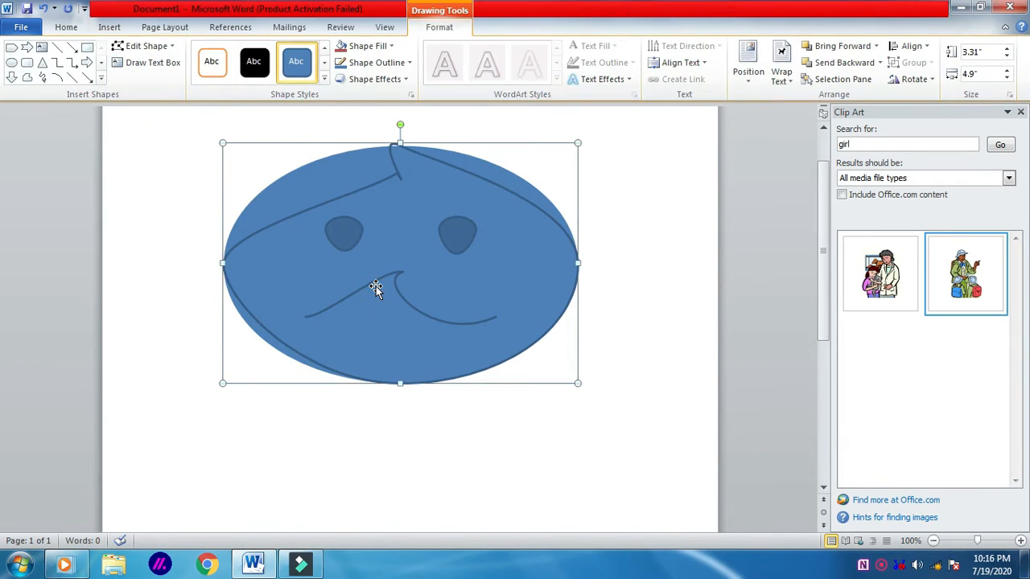
right_click(376, 287)
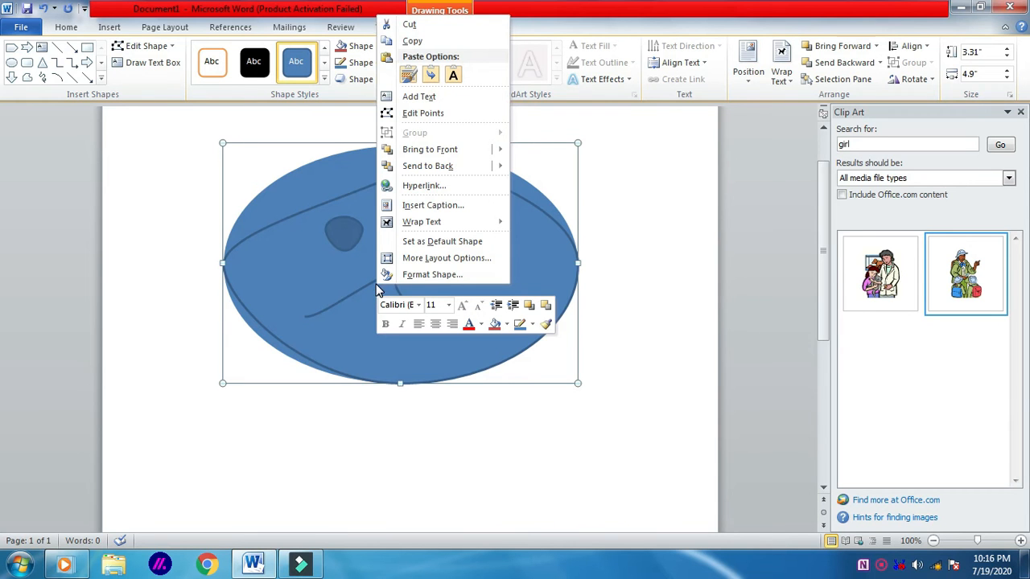
right_click(315, 265)
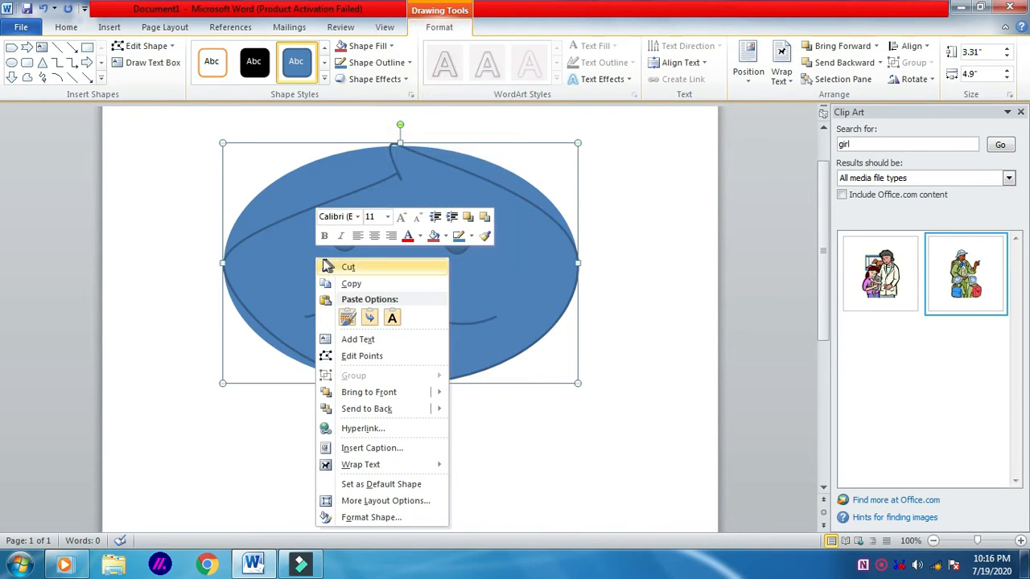
left_click(371, 347)
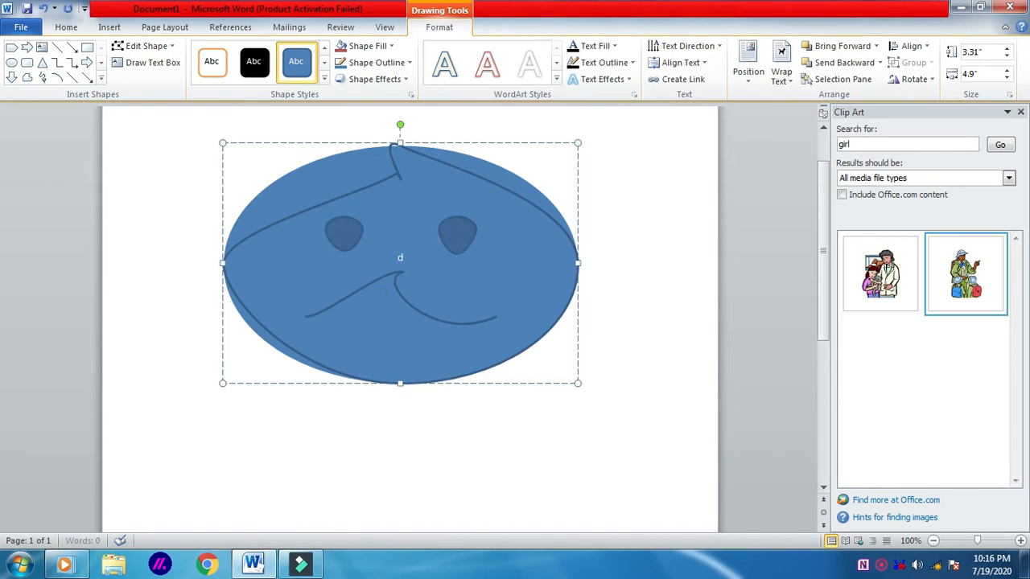
type("dddddddddddddddddddddddd")
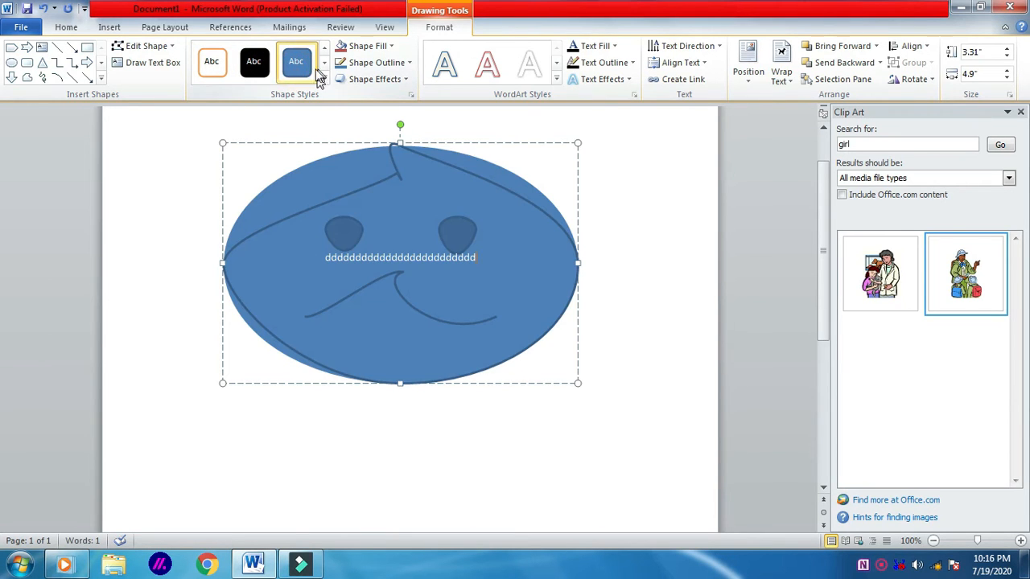
left_click(325, 78)
left_click(354, 191)
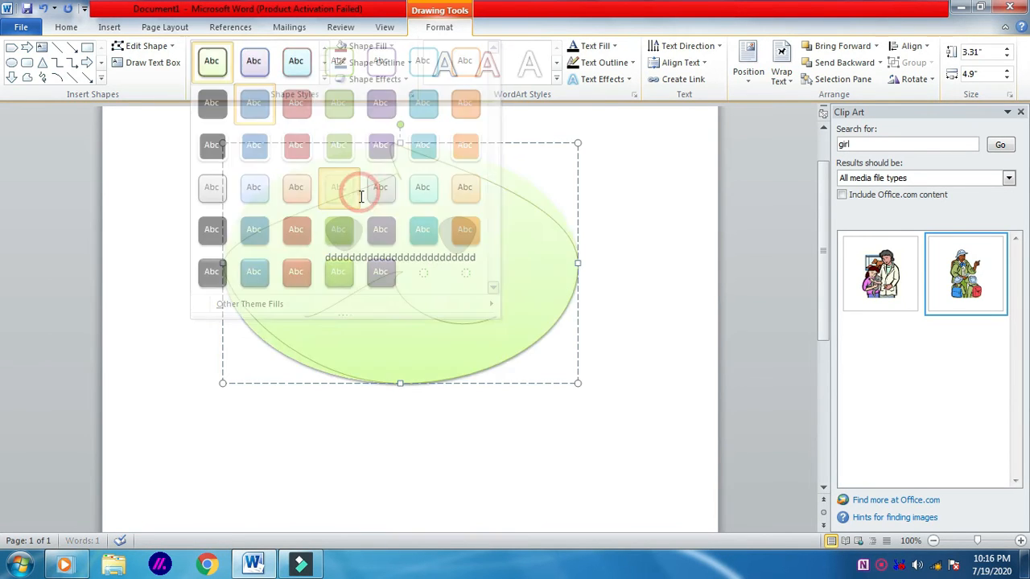
left_click(382, 46)
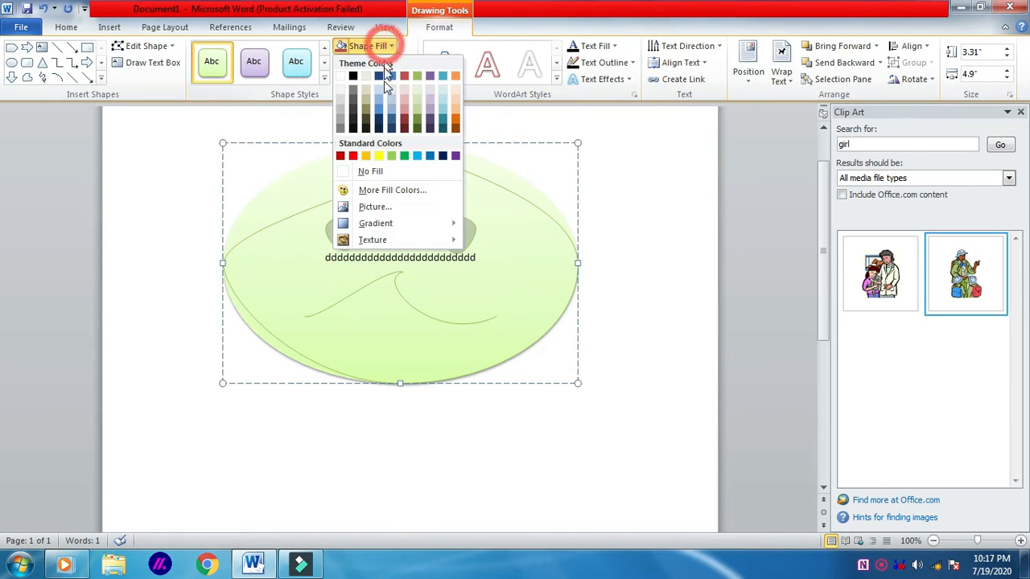
left_click(417, 110)
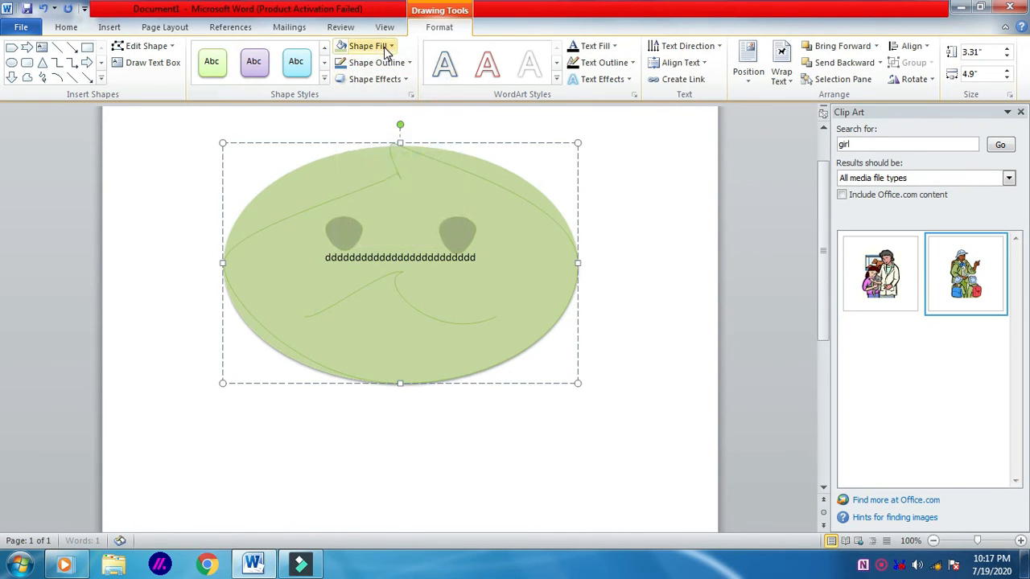
left_click(380, 44)
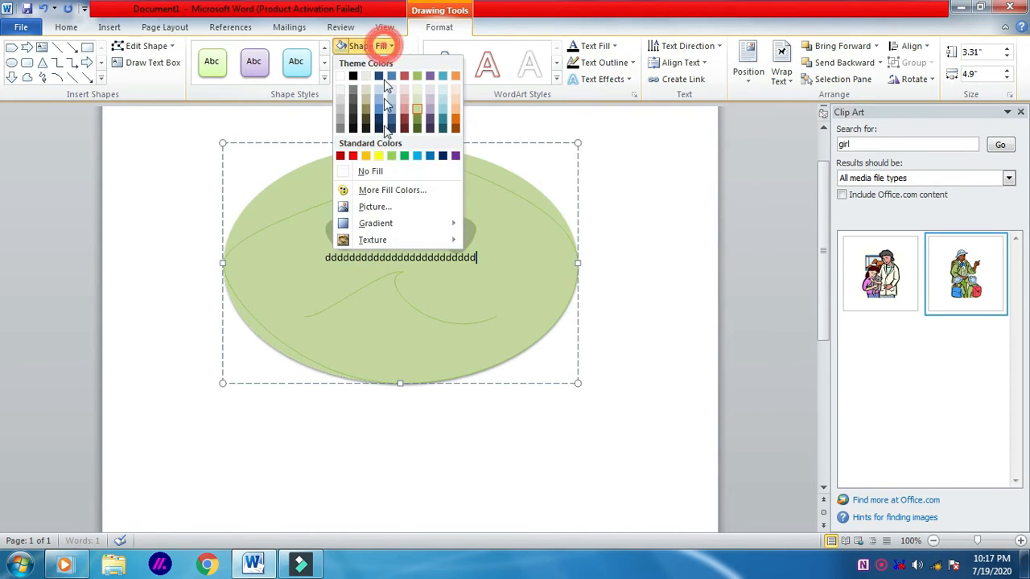
left_click(381, 208)
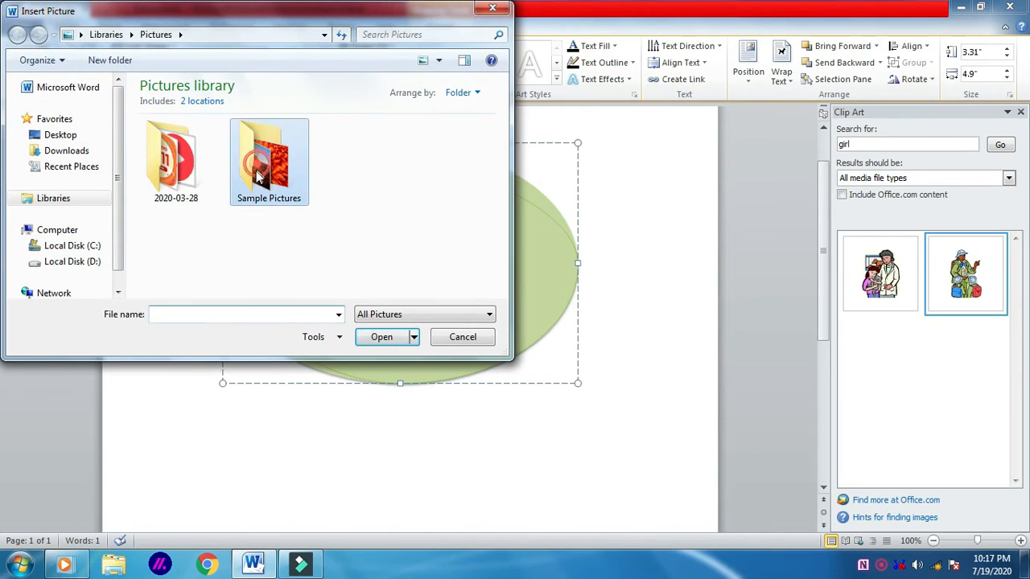
double_click(259, 177)
double_click(268, 171)
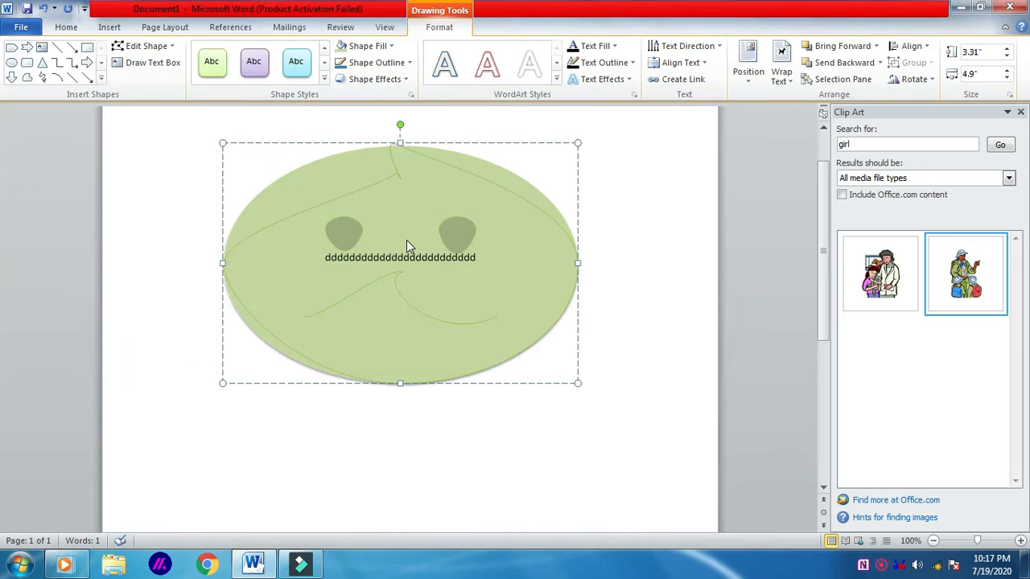
left_click(379, 46)
mouse_move(381, 226)
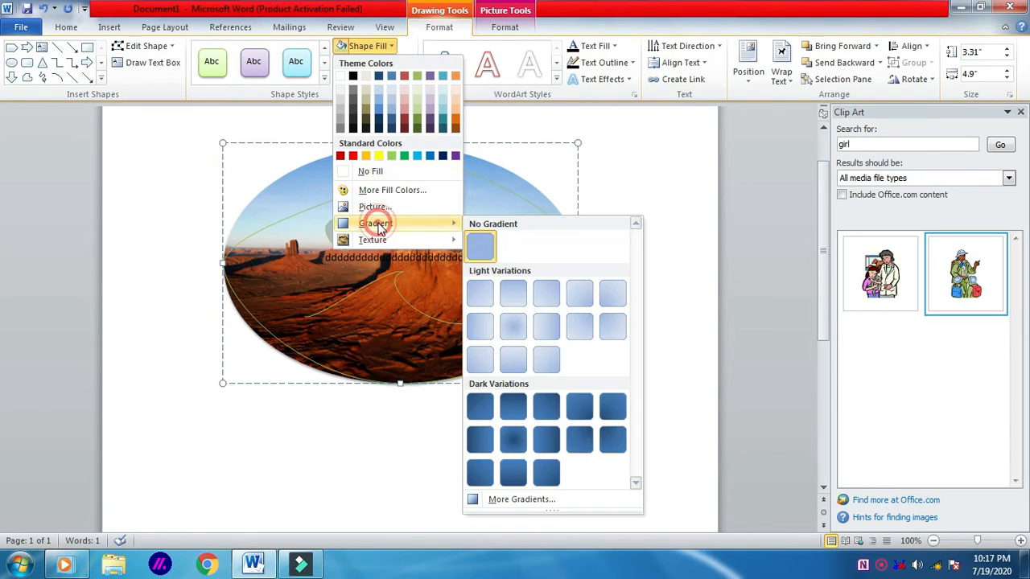
left_click(521, 325)
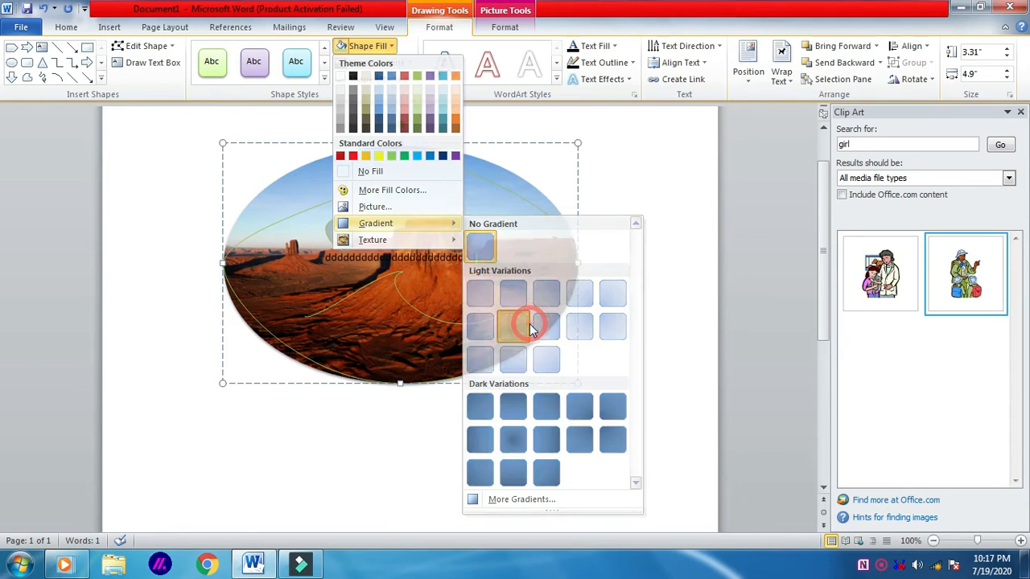
left_click(378, 46)
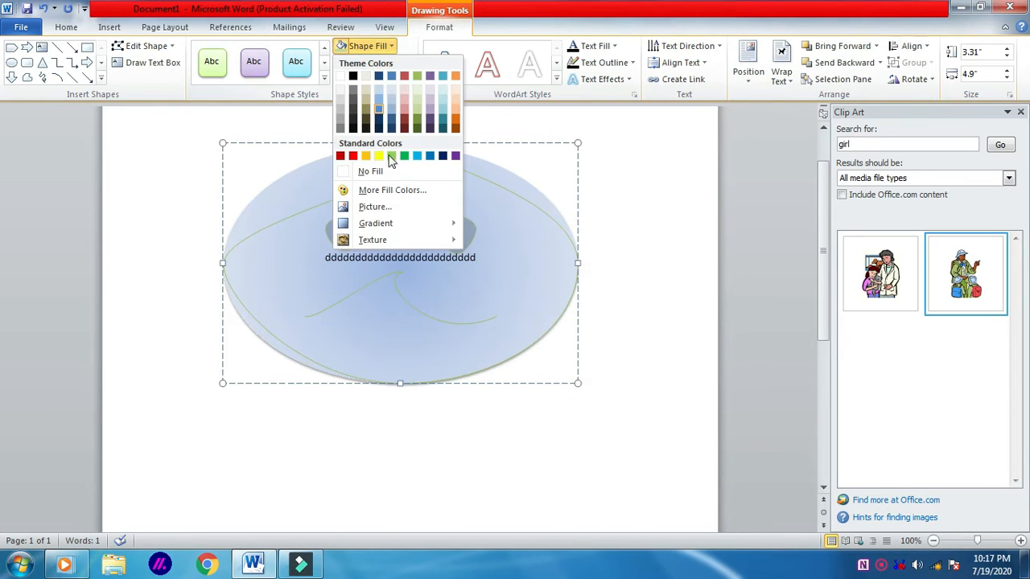
left_click(389, 240)
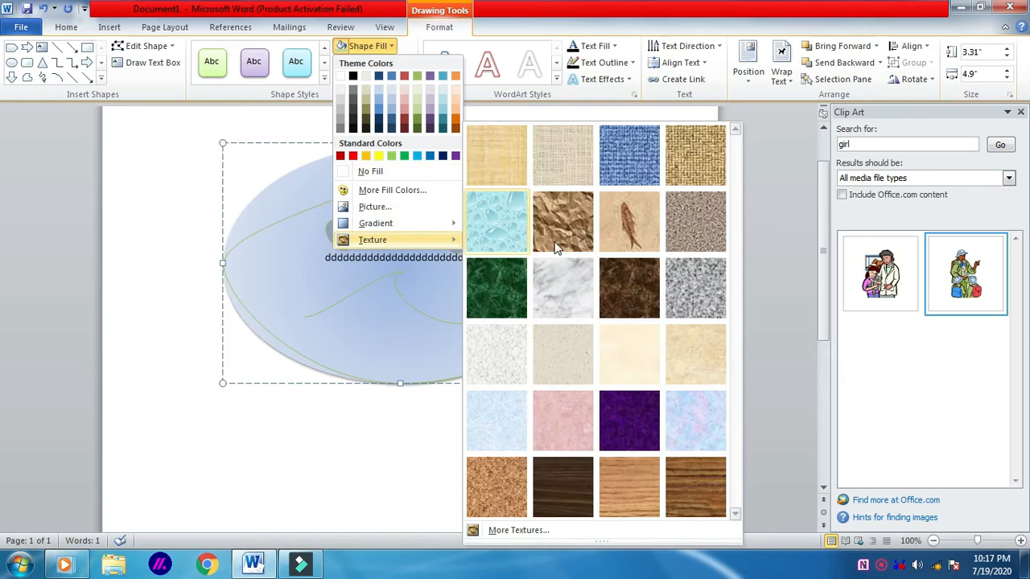
left_click(698, 171)
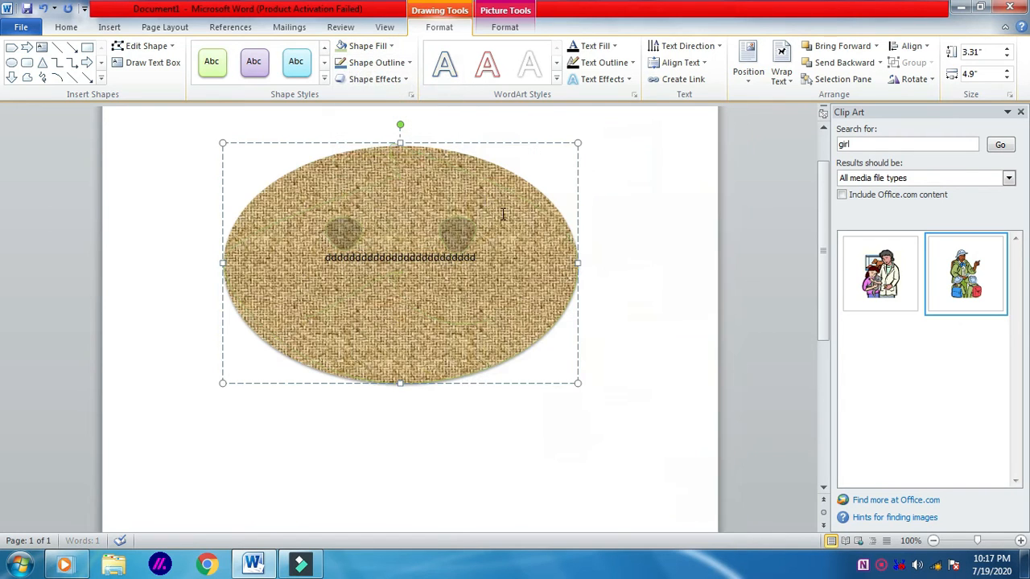
left_click(389, 64)
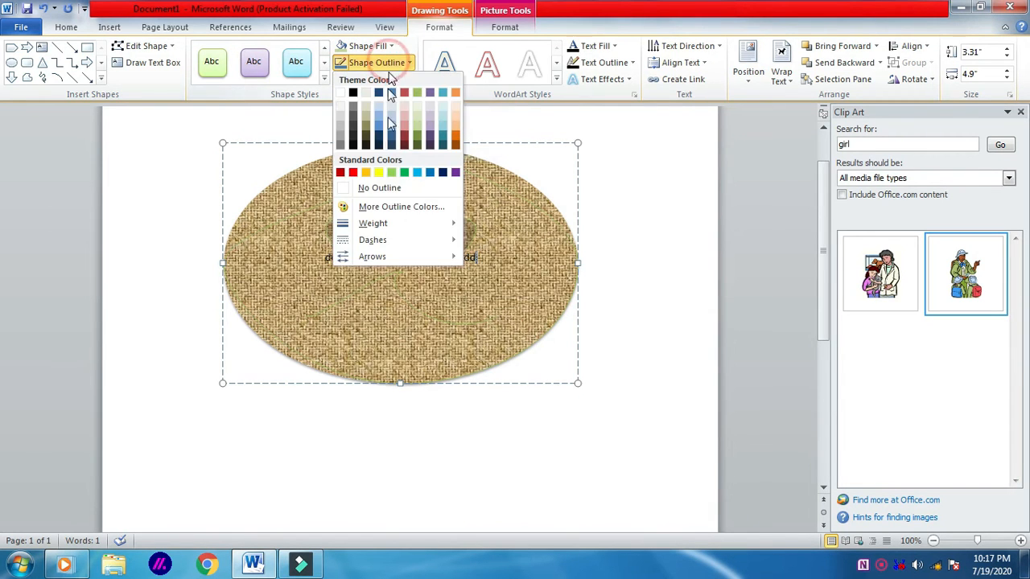
left_click(550, 232)
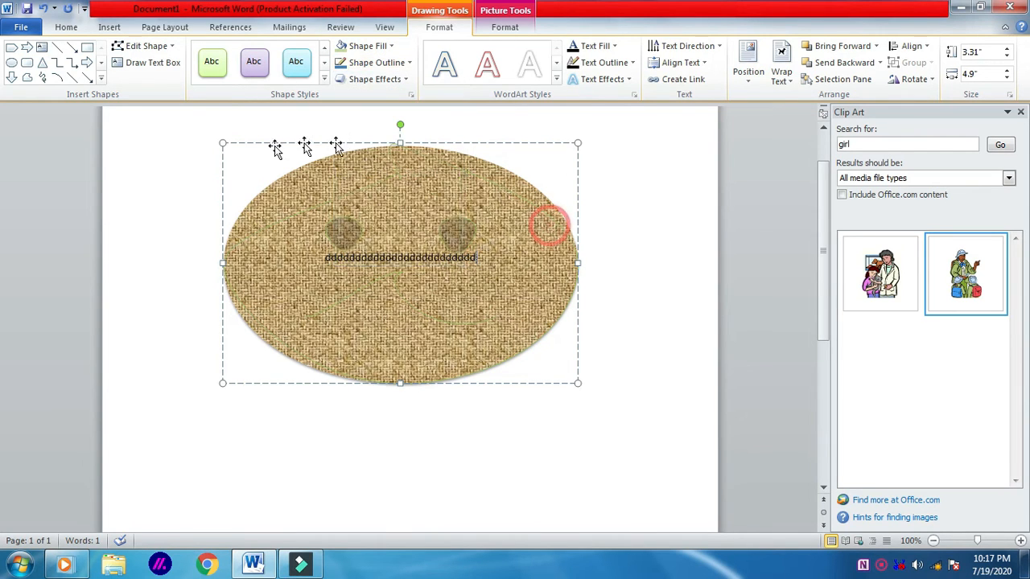
left_click(160, 47)
mouse_move(165, 64)
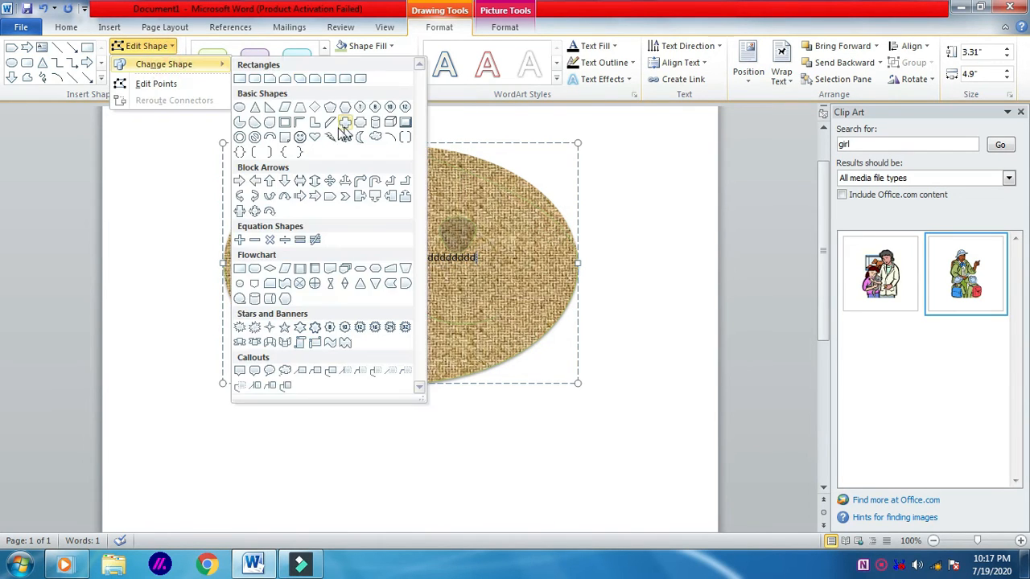
left_click(331, 107)
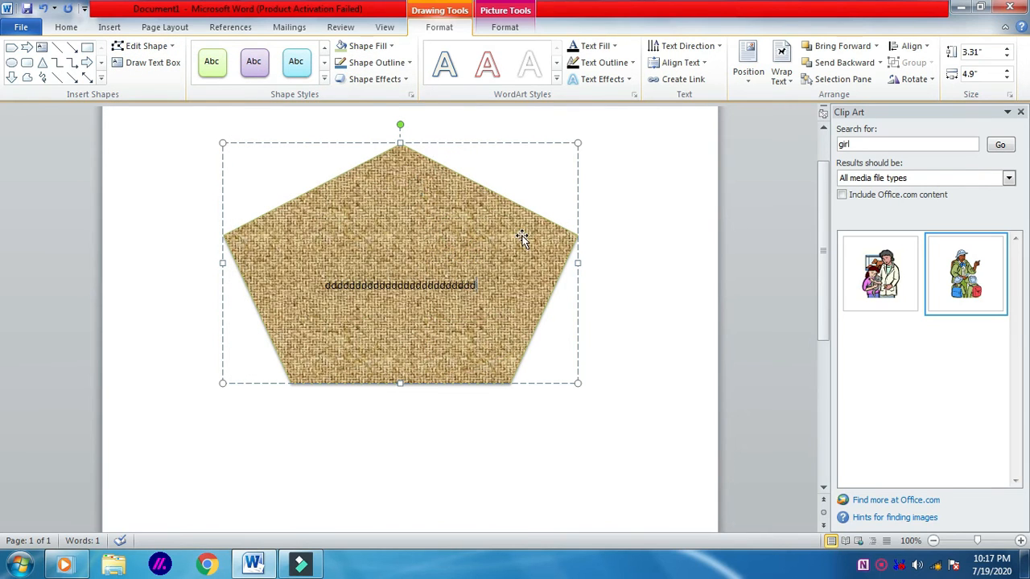
left_click(379, 63)
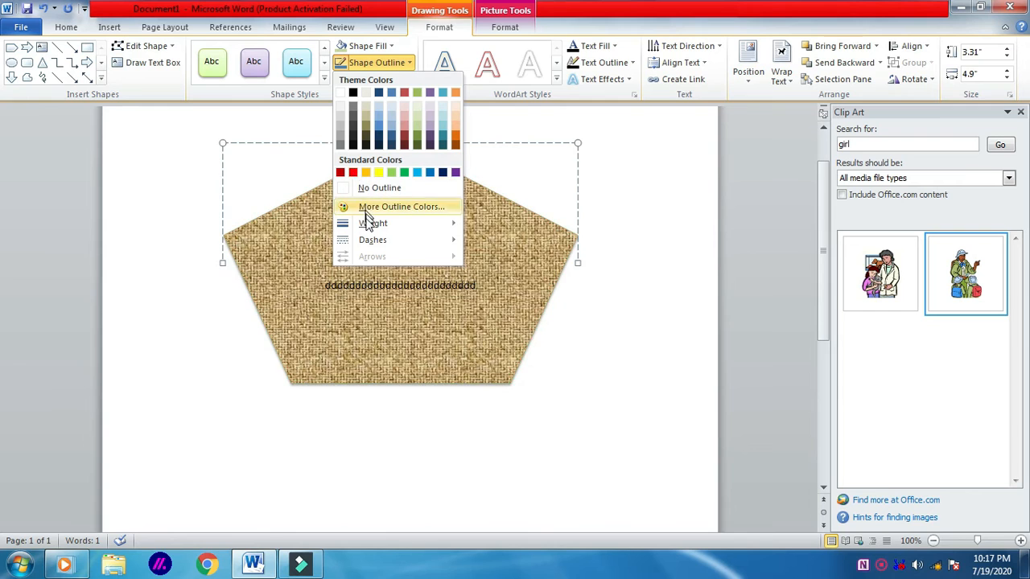
mouse_move(364, 223)
left_click(491, 345)
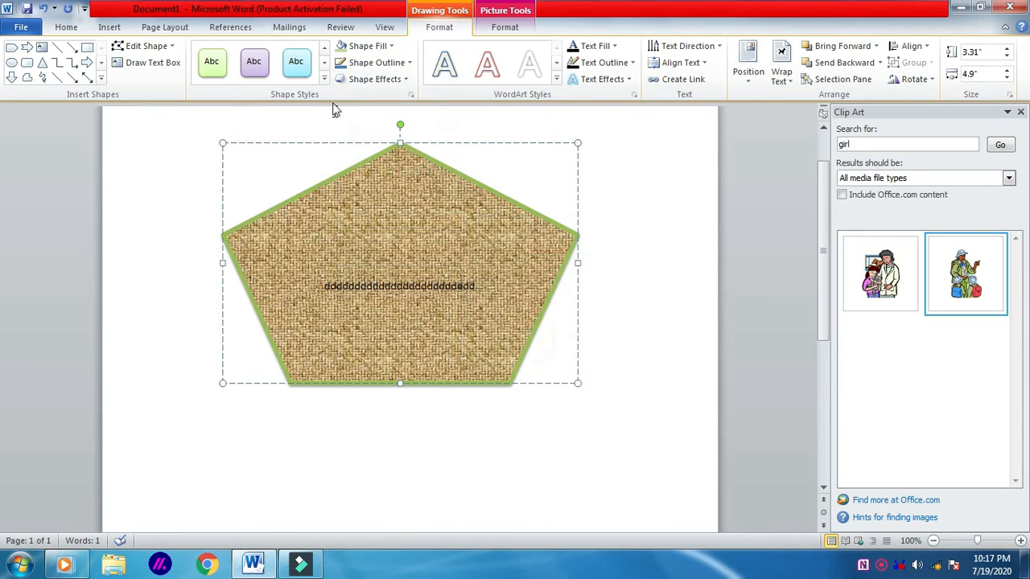
left_click(372, 64)
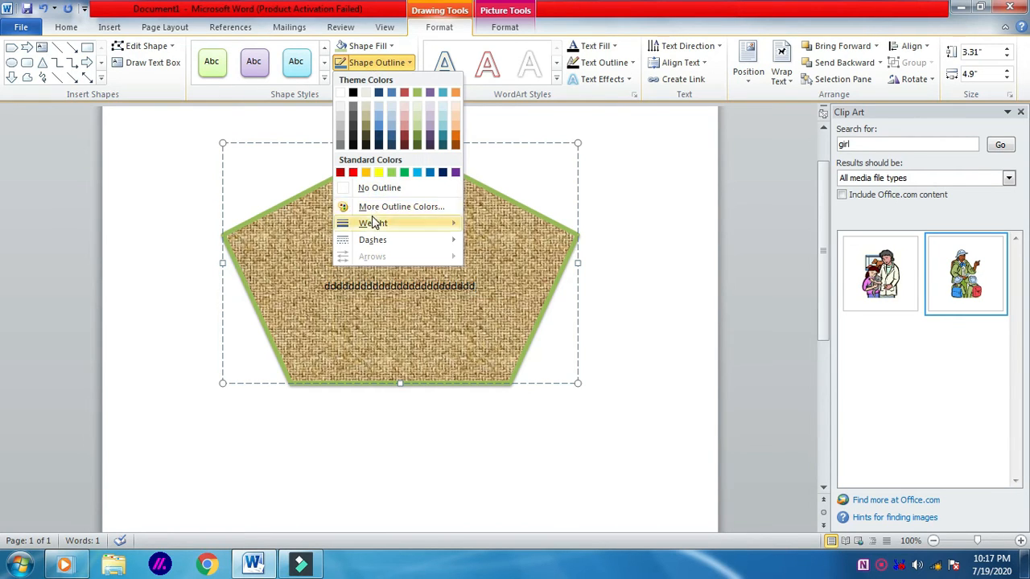
mouse_move(360, 229)
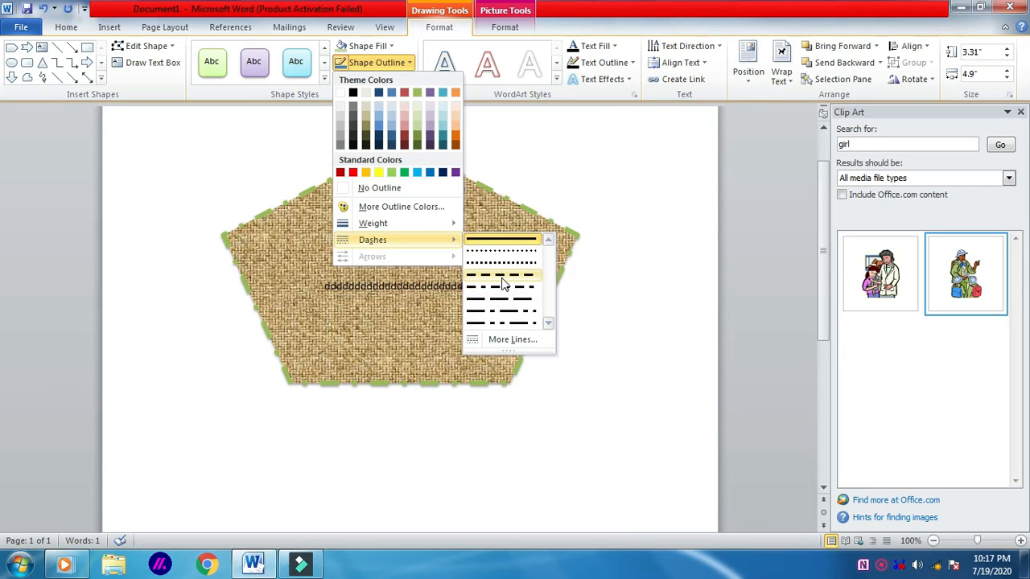
left_click(502, 275)
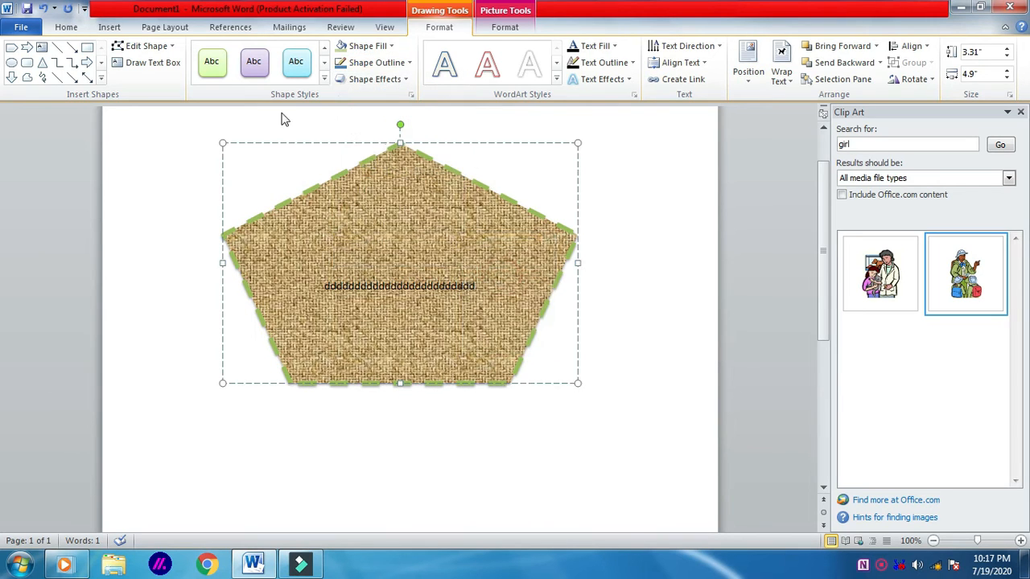
left_click(375, 64)
mouse_move(378, 243)
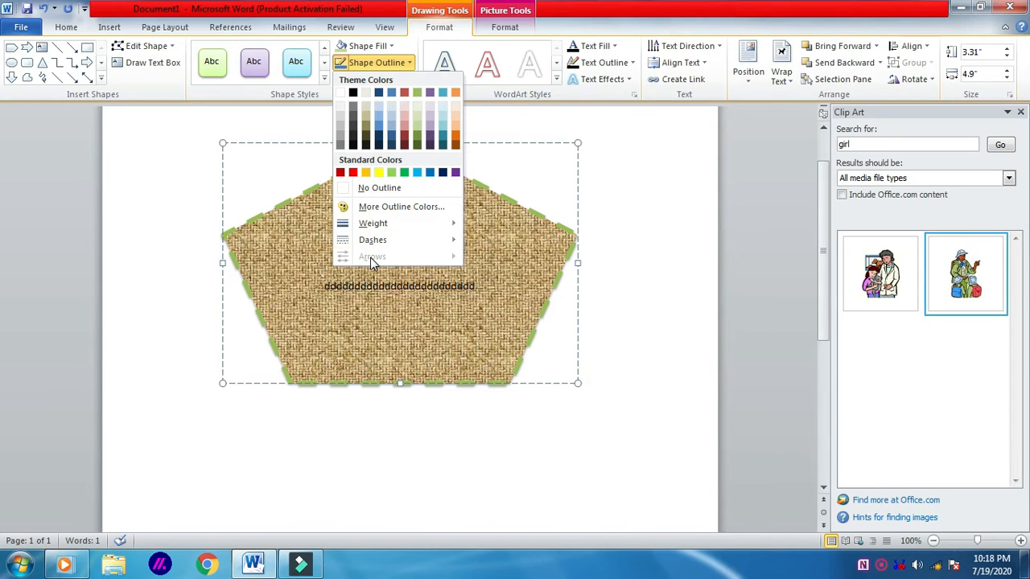
left_click(555, 187)
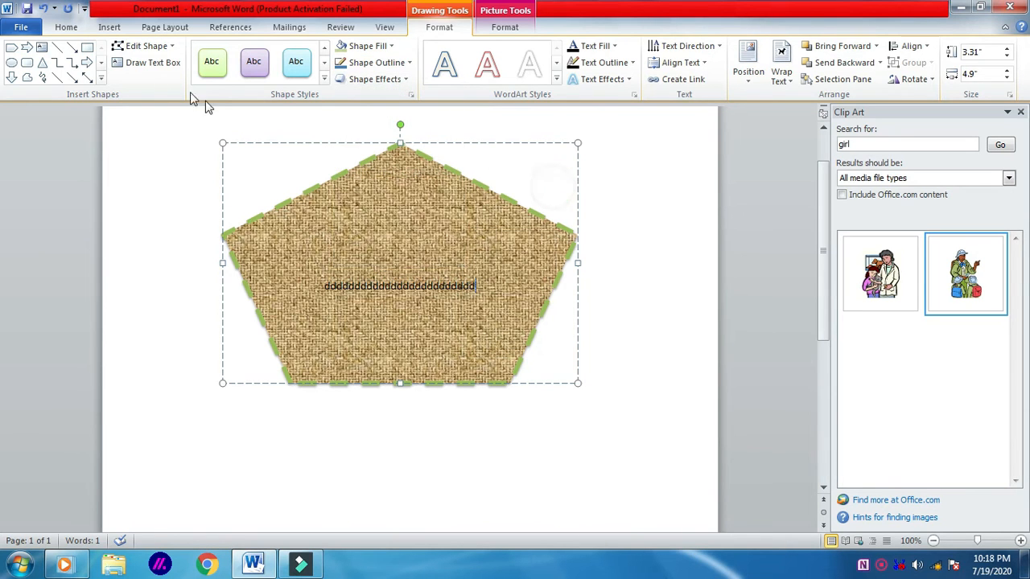
left_click(57, 48)
left_click_drag(298, 419, 563, 422)
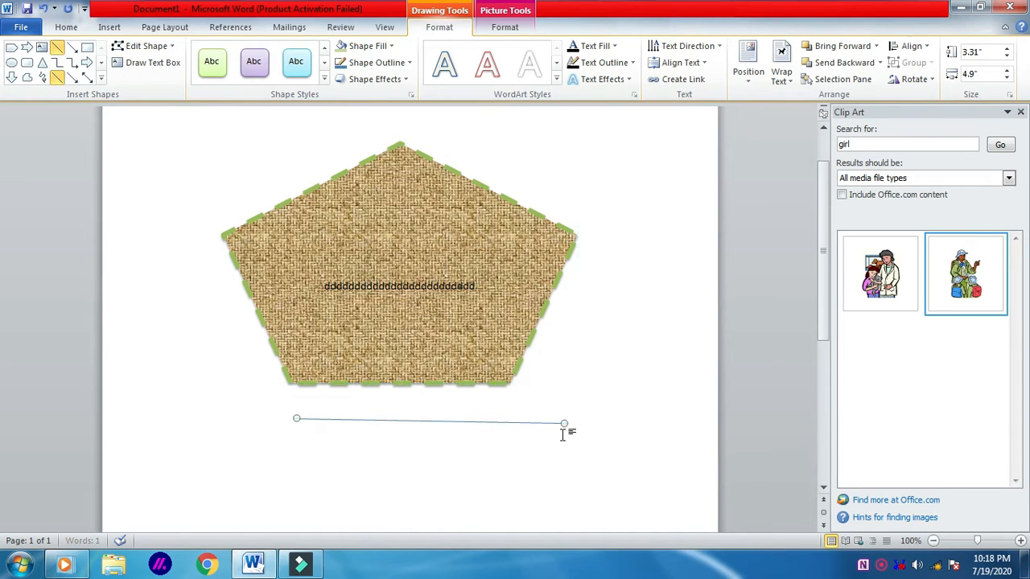
left_click(375, 63)
mouse_move(389, 258)
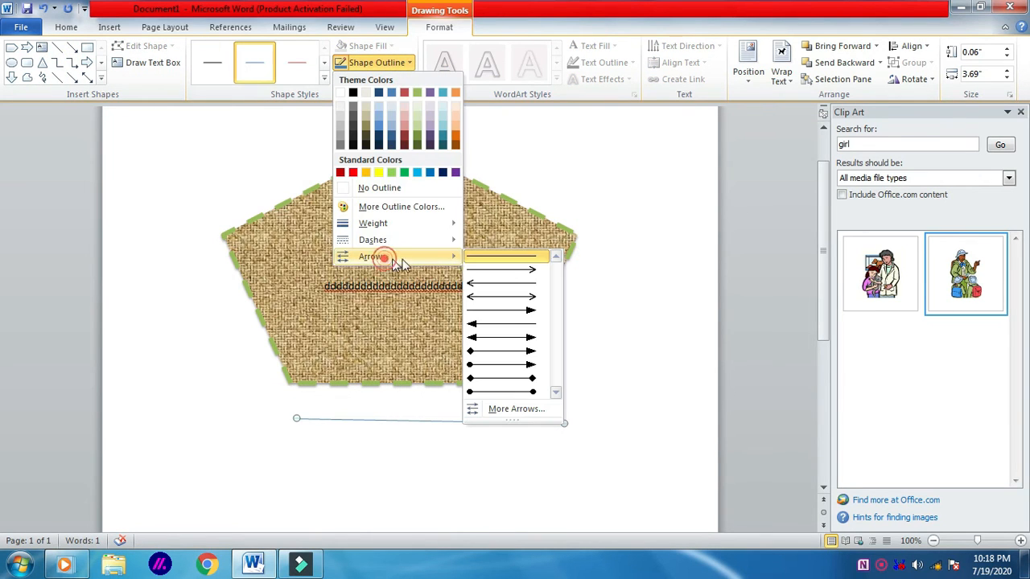
left_click(517, 312)
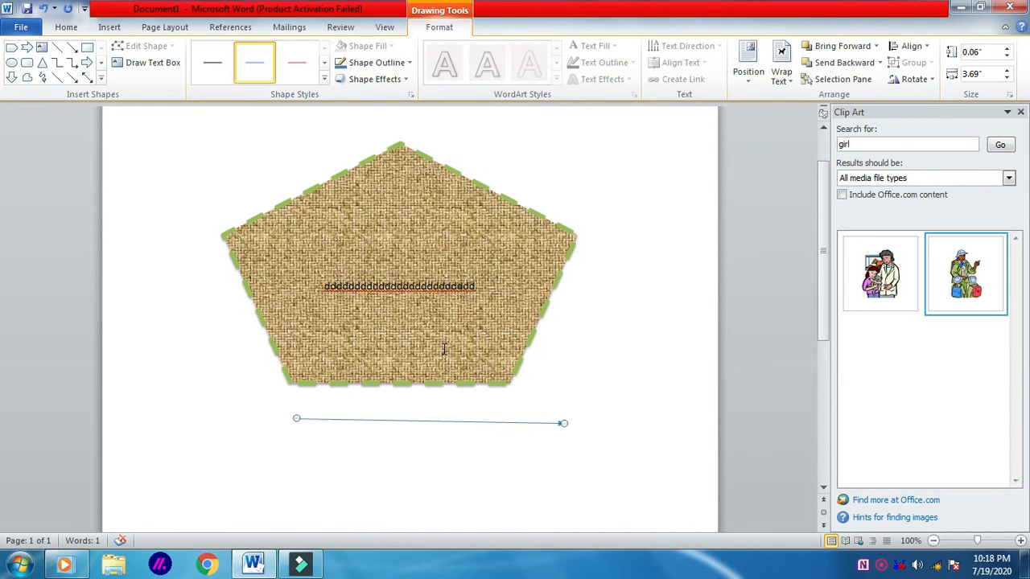
key("Delete")
left_click(407, 320)
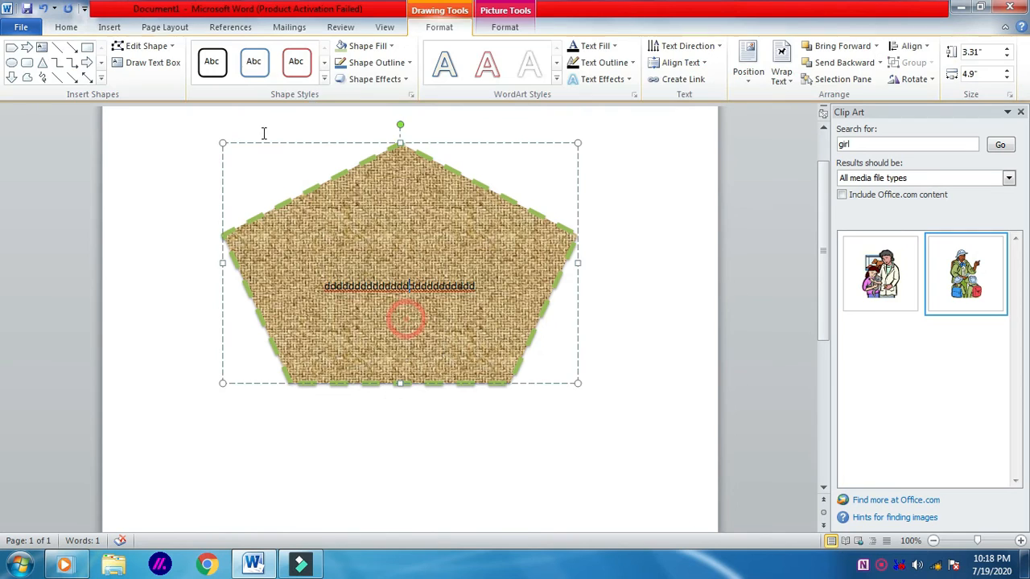
left_click(373, 81)
left_click(394, 179)
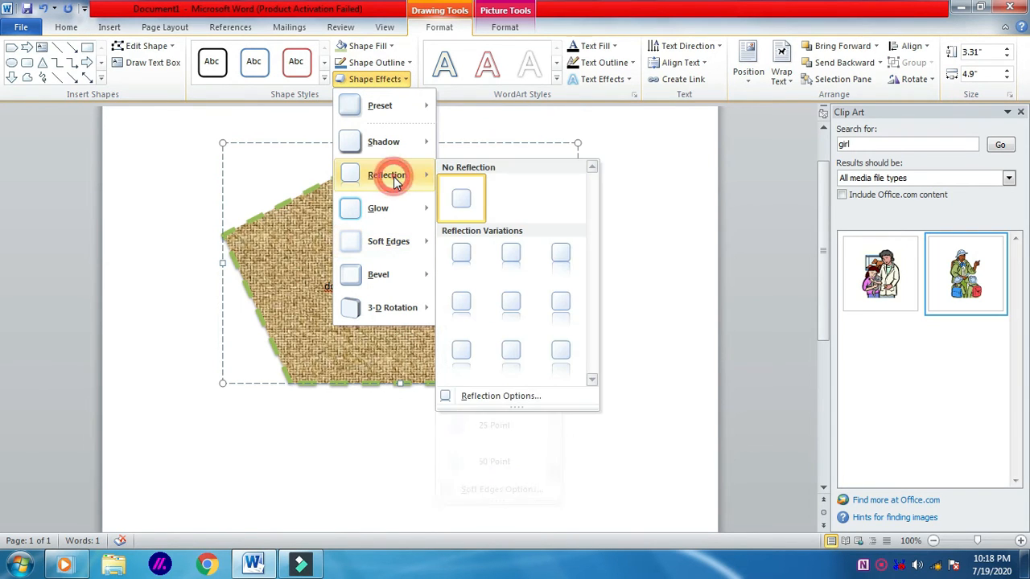
left_click(386, 213)
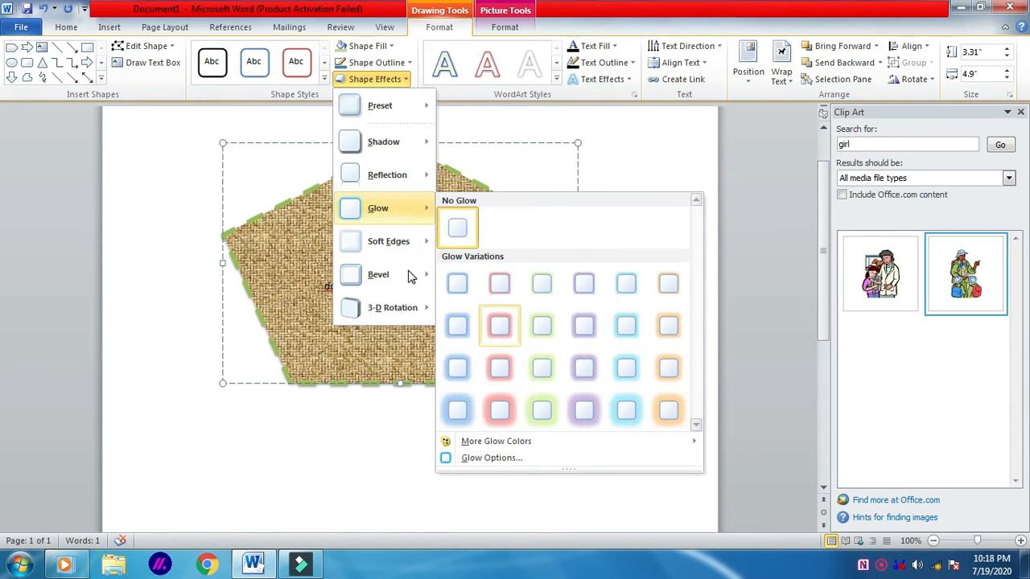
left_click(402, 242)
left_click(485, 322)
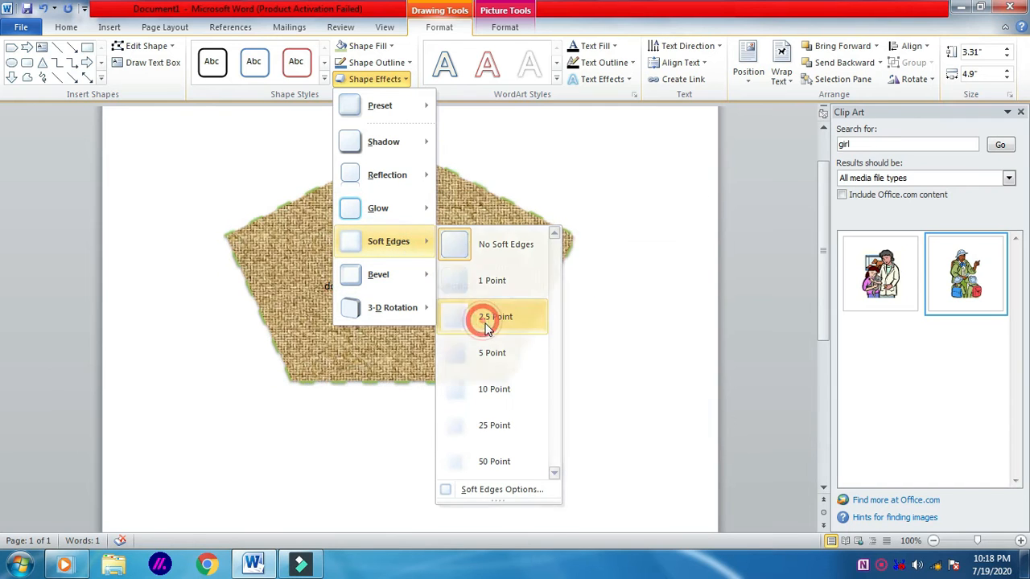
left_click(374, 78)
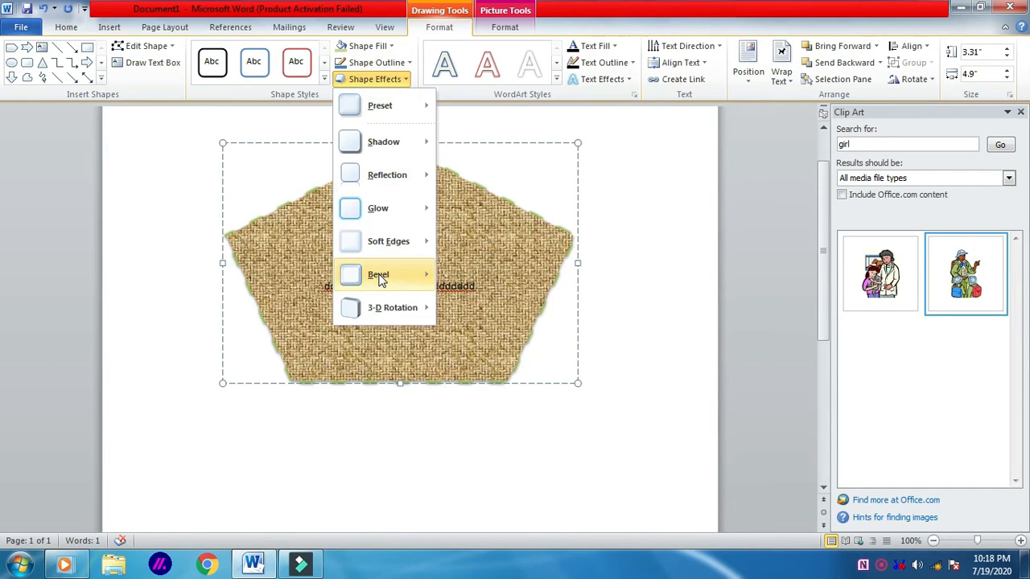
mouse_move(381, 277)
left_click(500, 346)
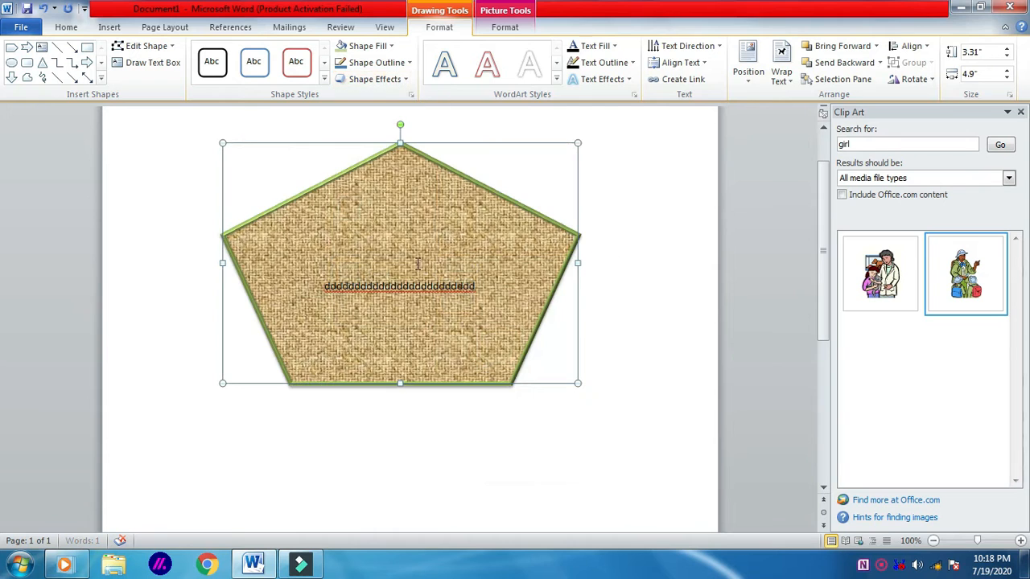
left_click(388, 80)
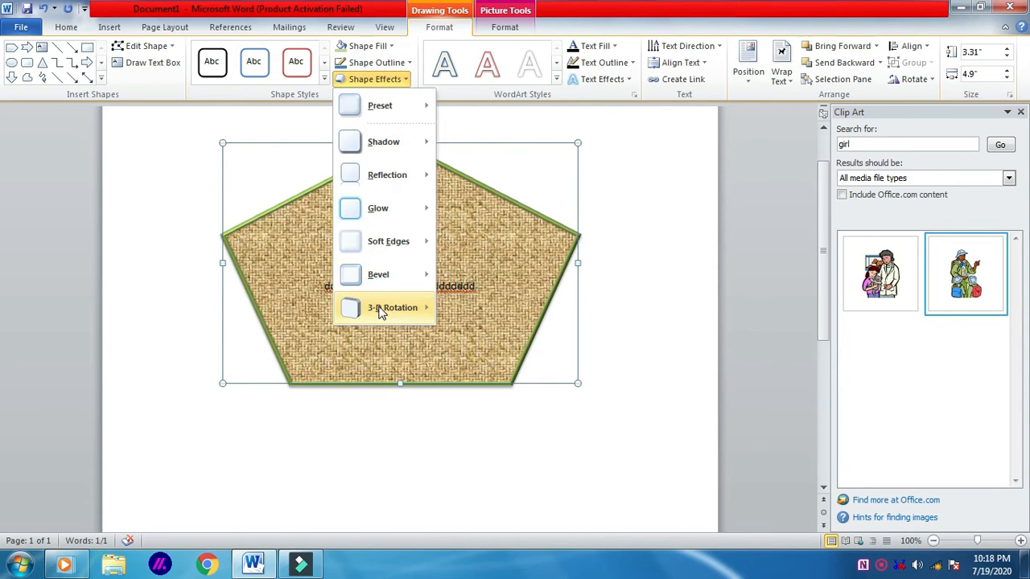
mouse_move(381, 309)
left_click(587, 394)
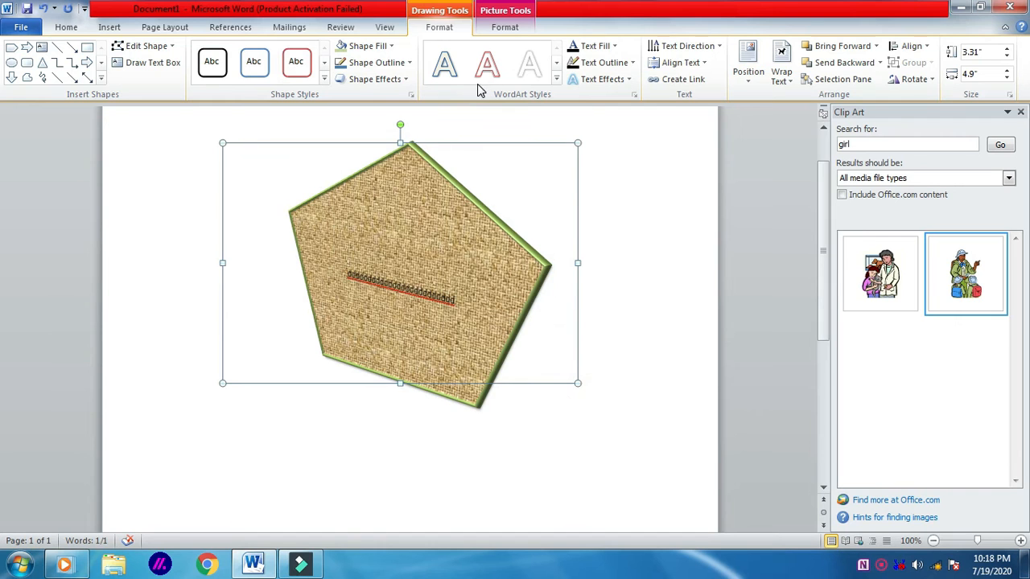
left_click(452, 223)
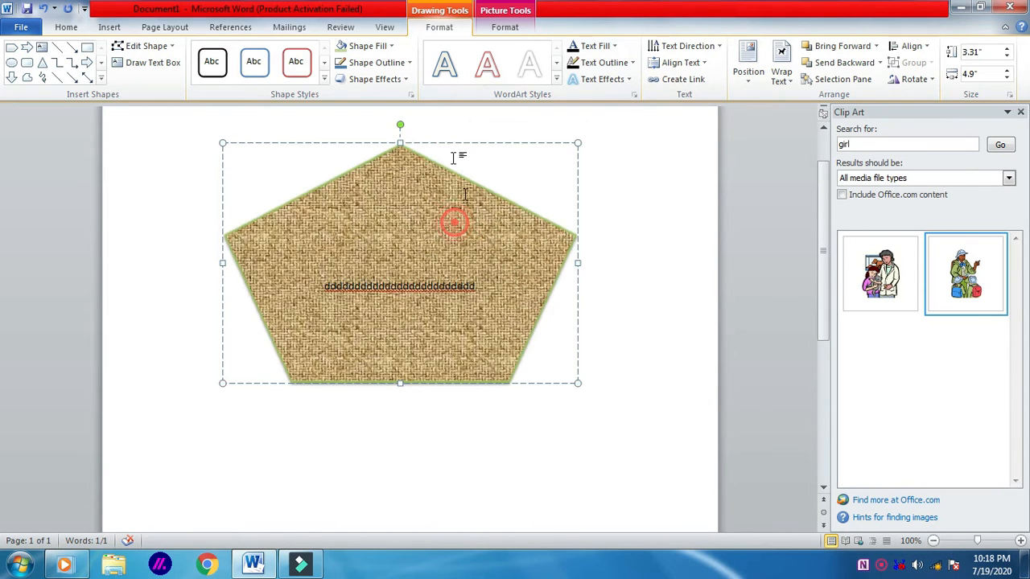
left_click(452, 144)
left_click(432, 189)
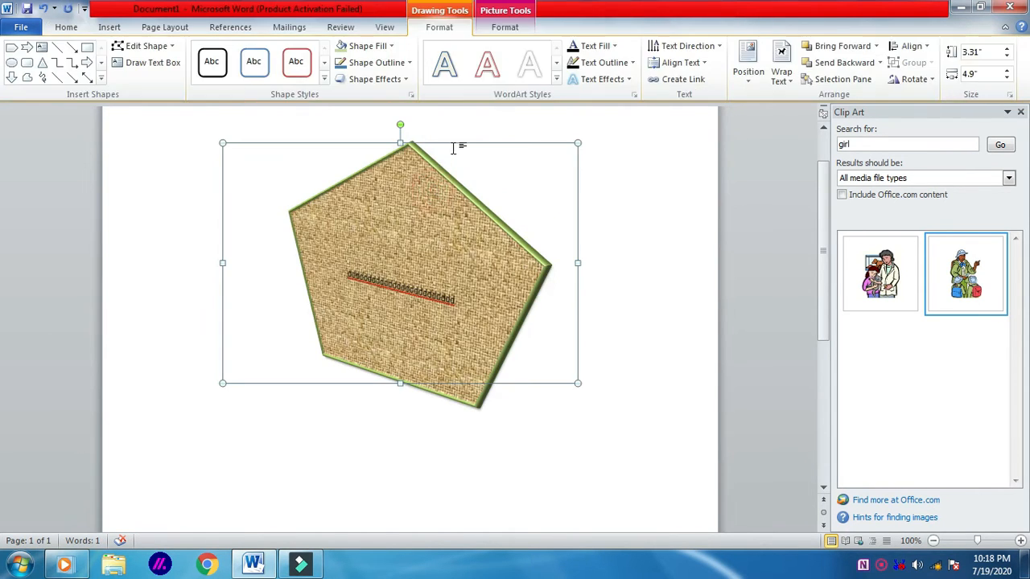
key("Delete")
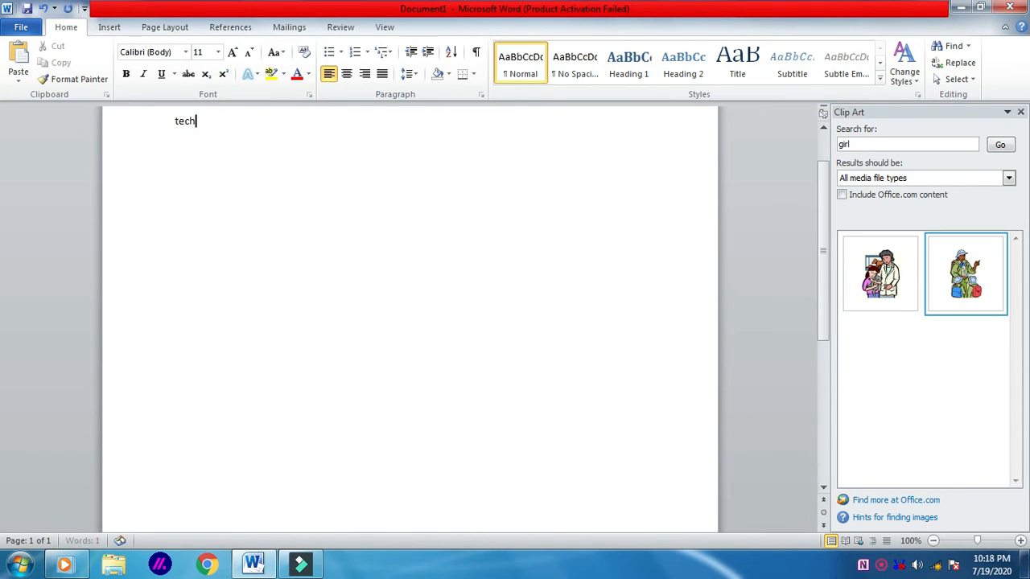
type("care")
scroll(191, 134, "up", 2)
left_click(130, 198)
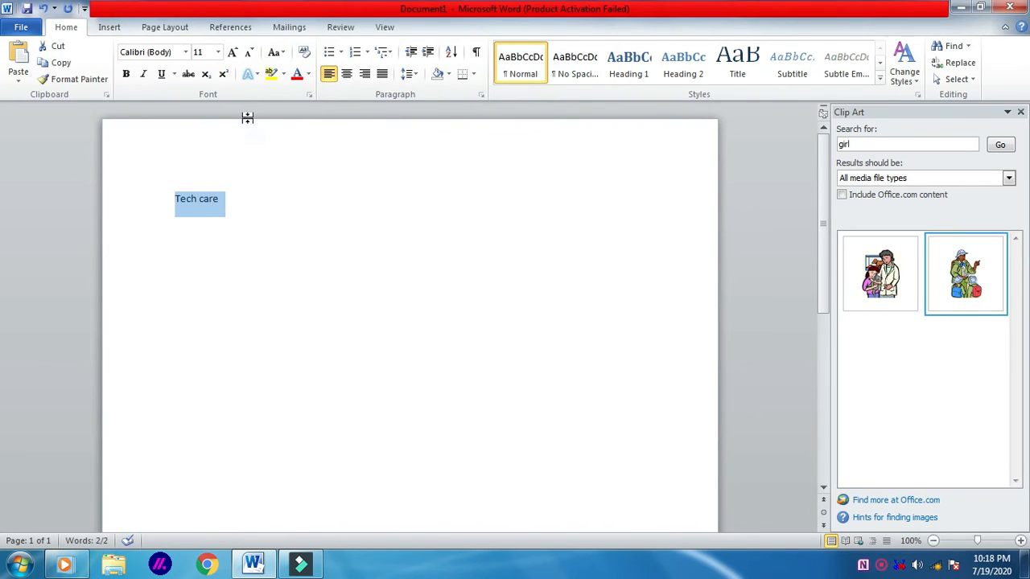
left_click(109, 27)
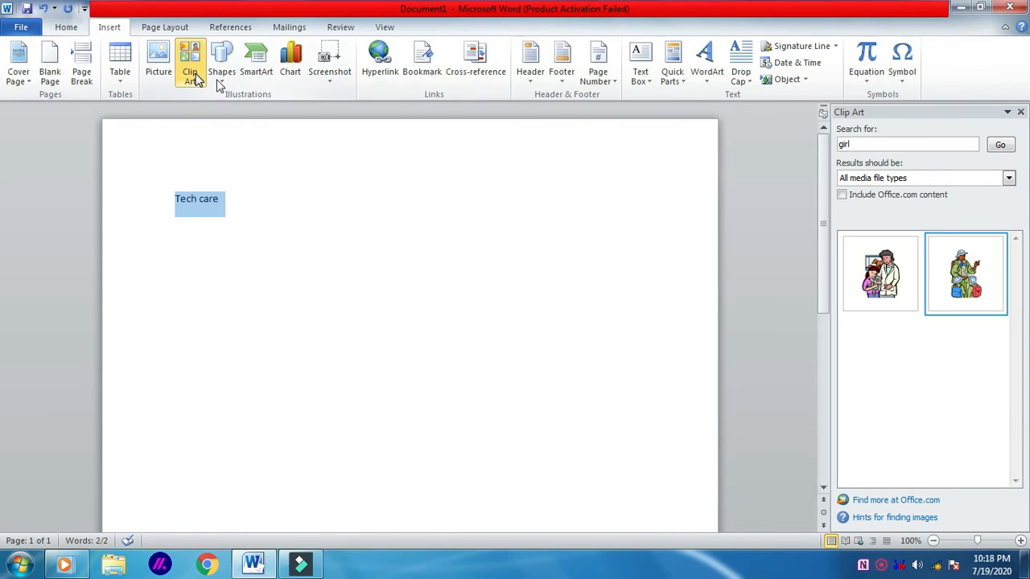
double_click(220, 201)
left_click_drag(219, 199, 175, 187)
key("ctrl+c")
left_click(181, 185)
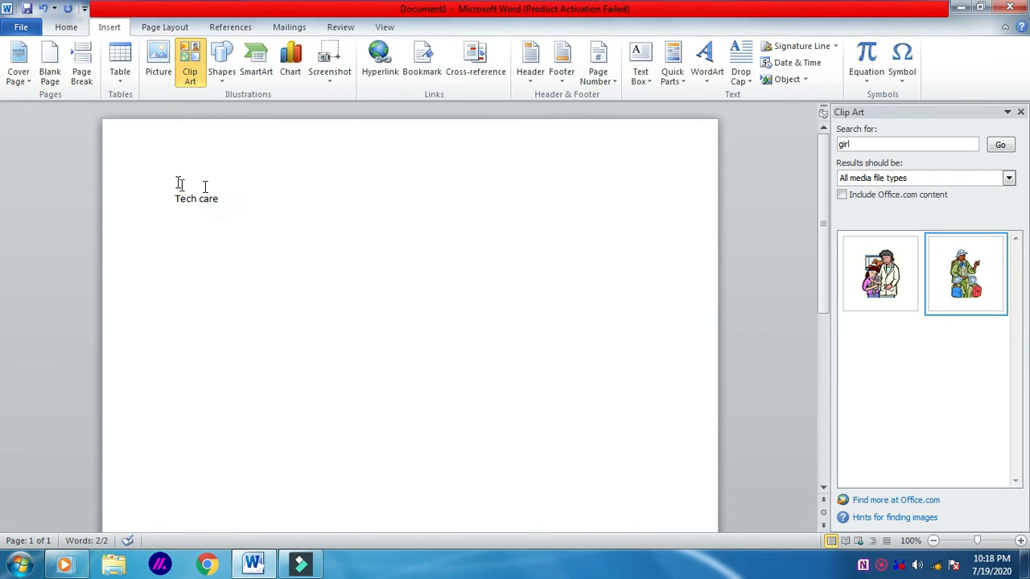
key("BackSpace")
left_click(229, 71)
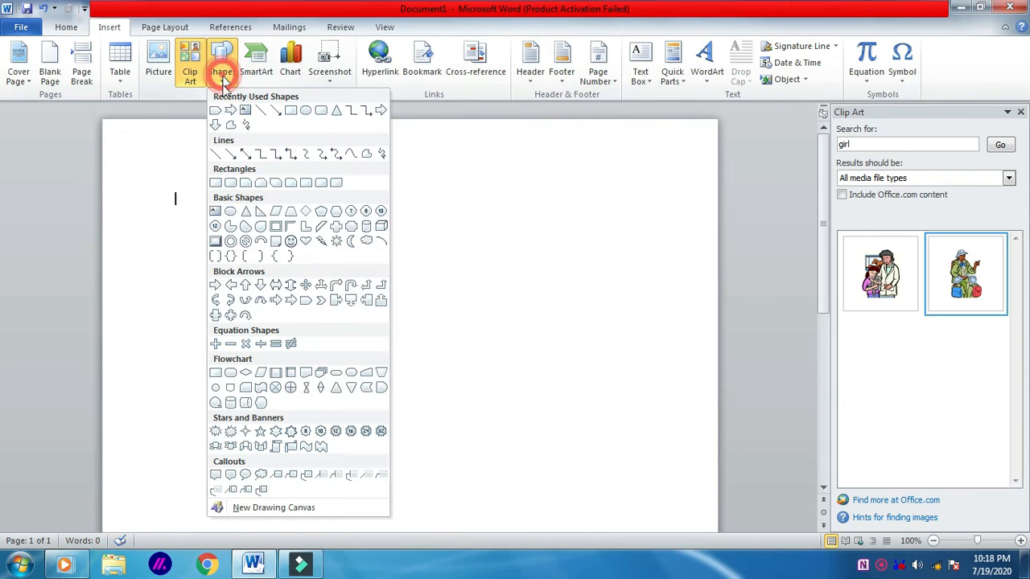
left_click(243, 113)
left_click_drag(258, 227, 469, 345)
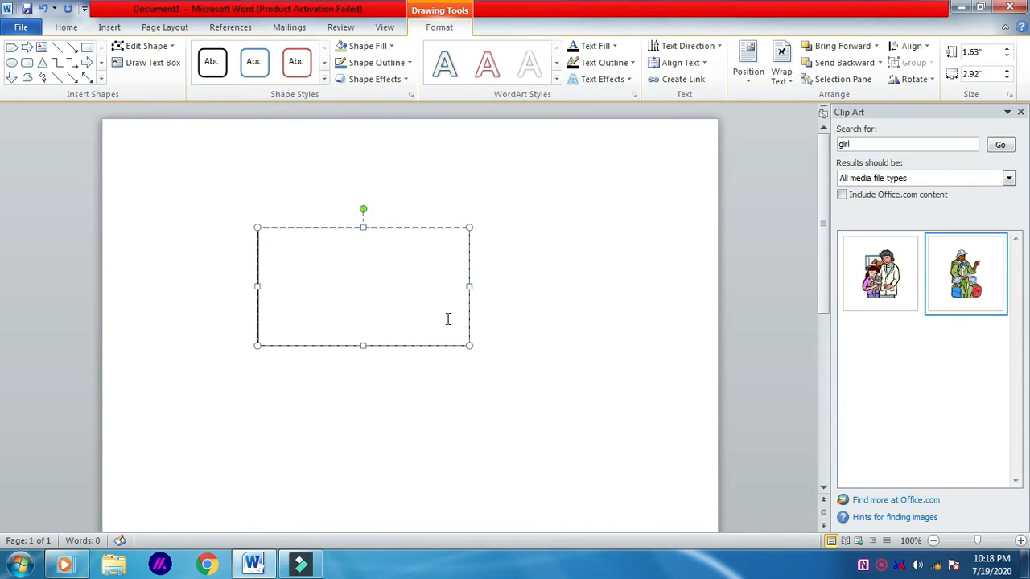
key("ctrl+v")
left_click_drag(315, 237, 262, 235)
left_click(487, 64)
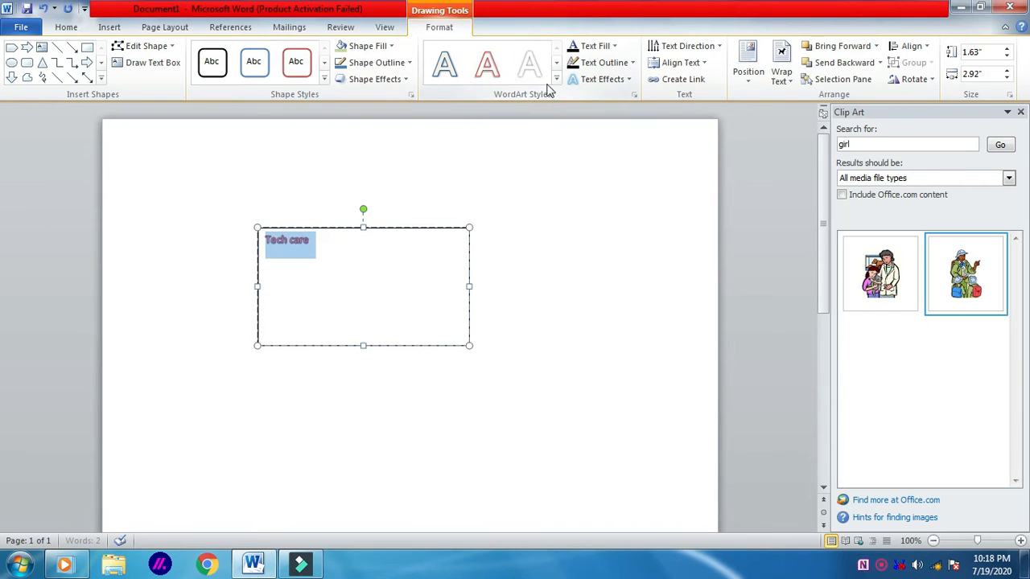
left_click(556, 78)
left_click(531, 231)
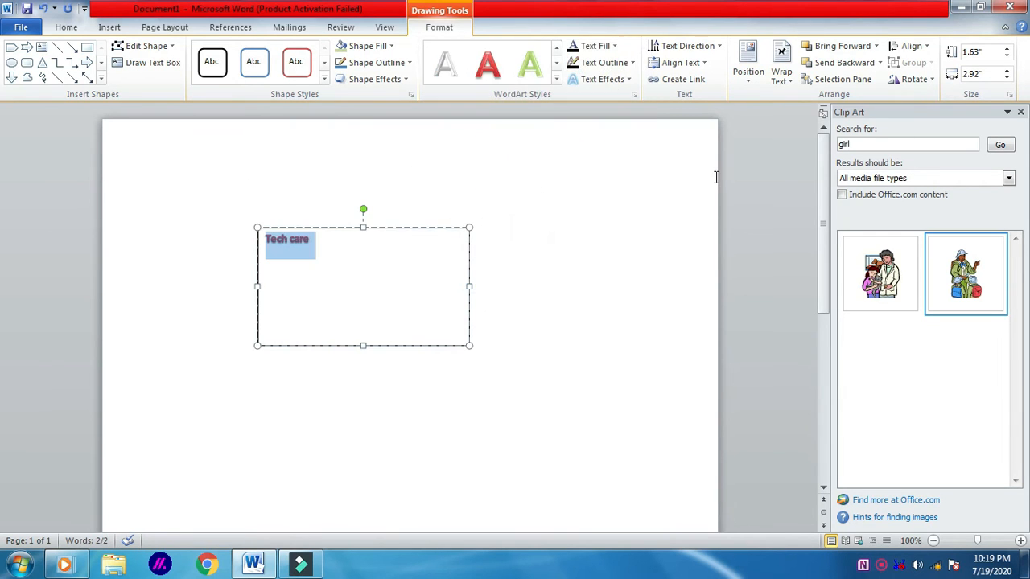
type("++")
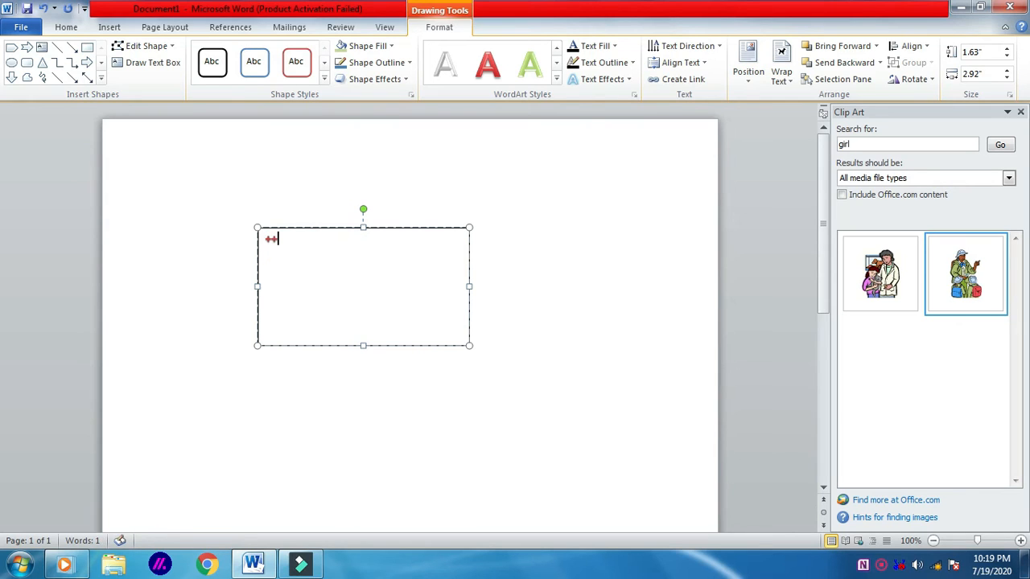
key("ctrl+z")
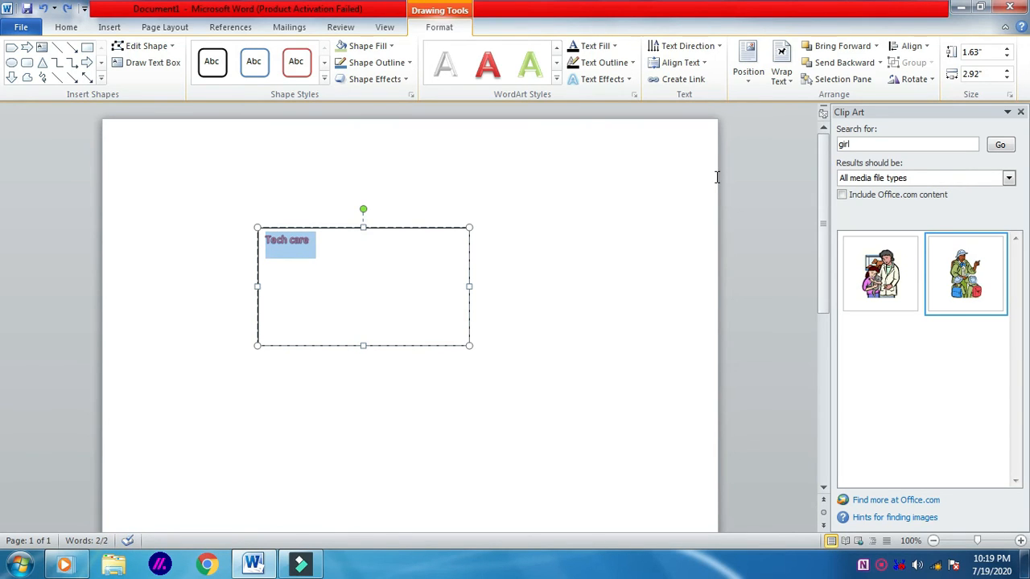
key("ctrl+shift+period")
key("ctrl+shift+period")
key("ctrl+shift+period")
key("ctrl+shift+period")
key("ctrl+shift+period")
key("ctrl+shift+period")
key("ctrl+shift+period")
key("ctrl+shift+period")
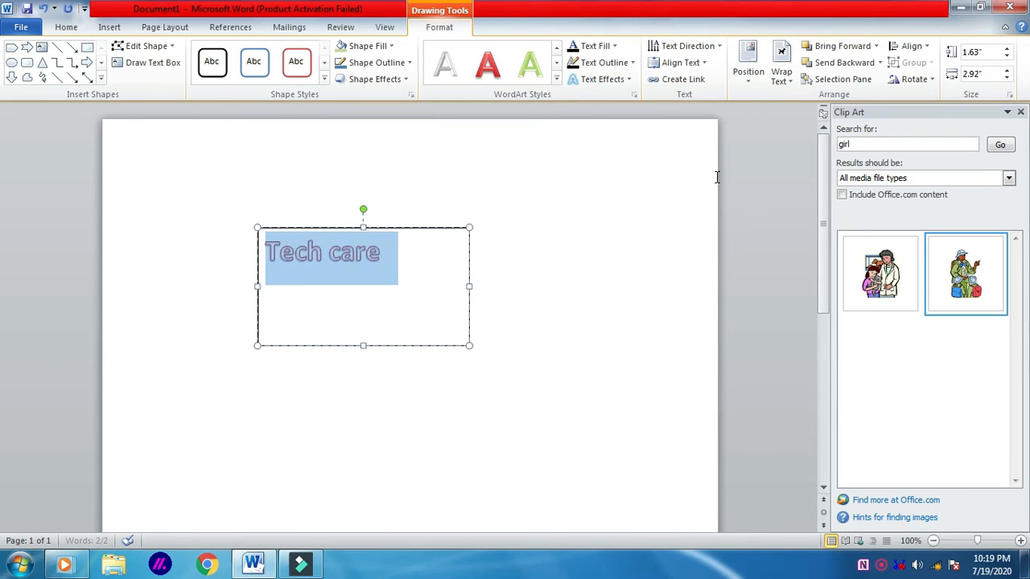
key("ctrl+shift+period")
key("ctrl+shift+period")
key("ctrl+shift+period")
key("ctrl+shift+period")
key("ctrl+shift+period")
key("ctrl+shift+period")
key("ctrl+shift+period")
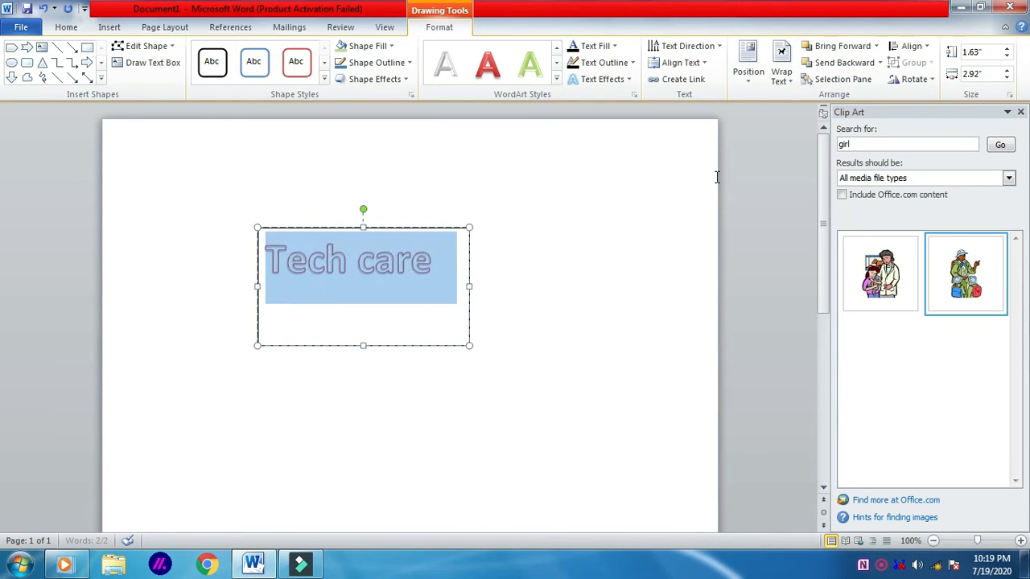
left_click(319, 327)
type("Ctrl+}")
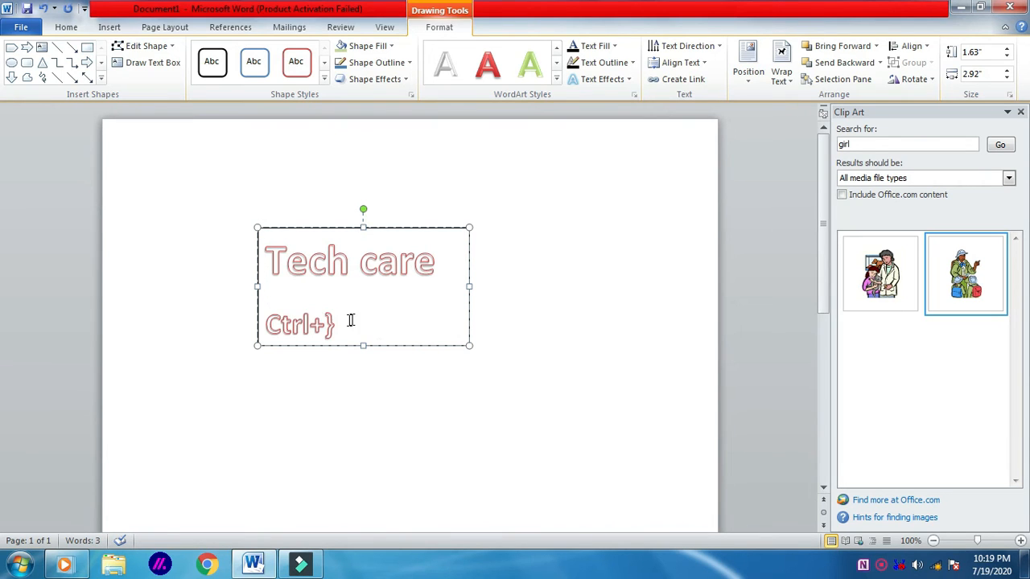
left_click_drag(346, 325, 259, 322)
left_click(344, 325)
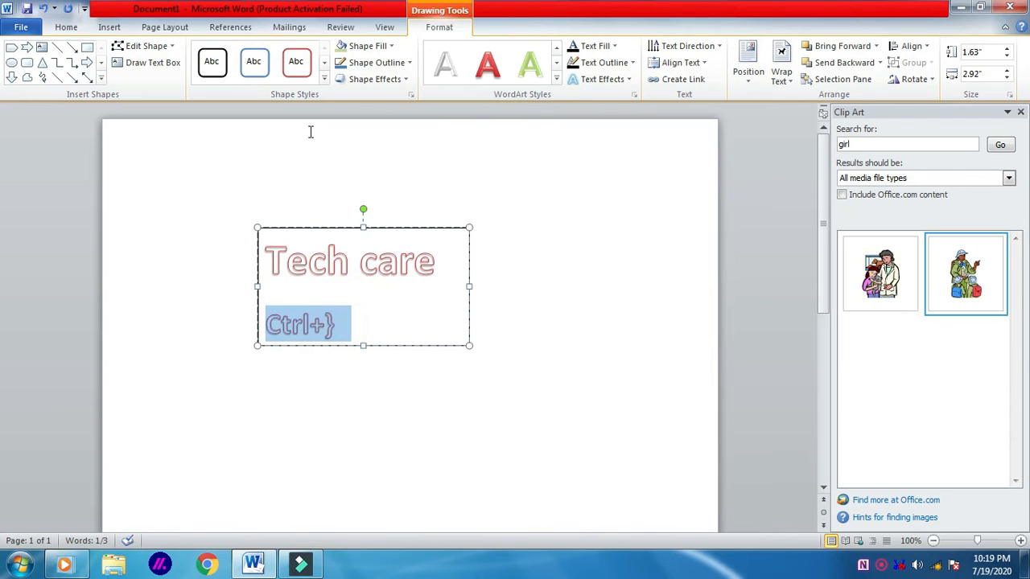
left_click(487, 72)
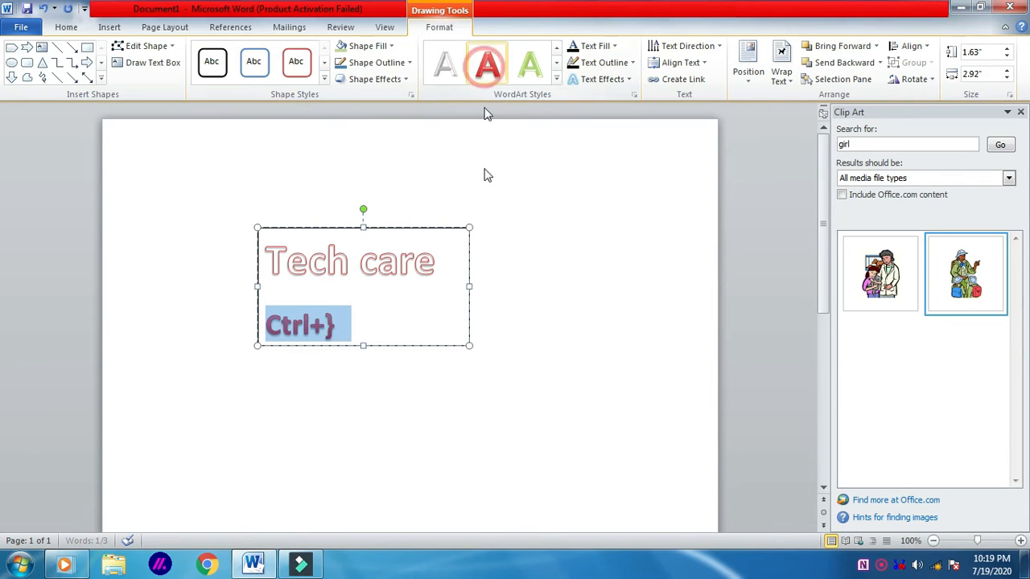
left_click(357, 328)
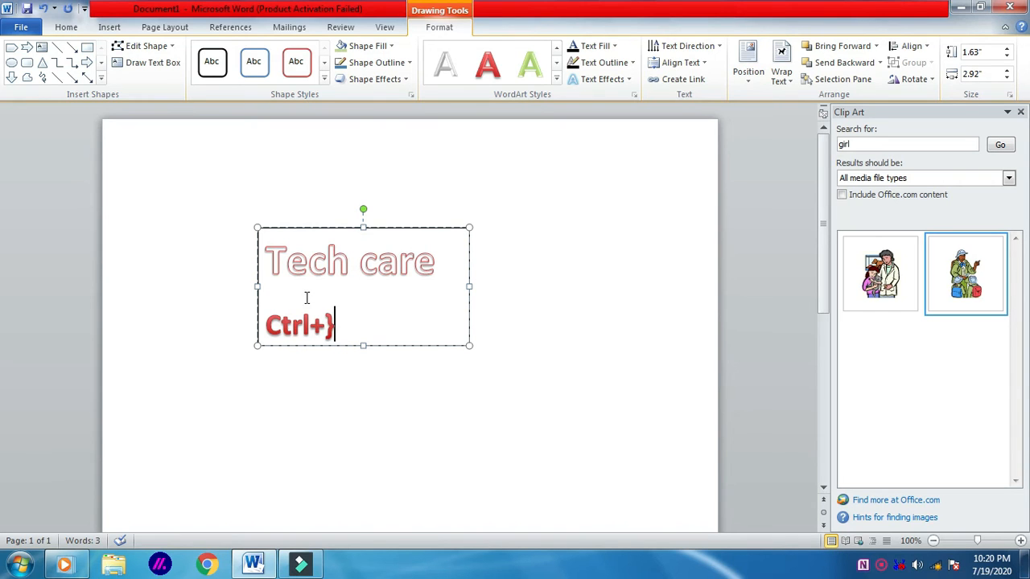
Step: Try a text fill colour, then delete the second-line shortcut text
left_click(614, 46)
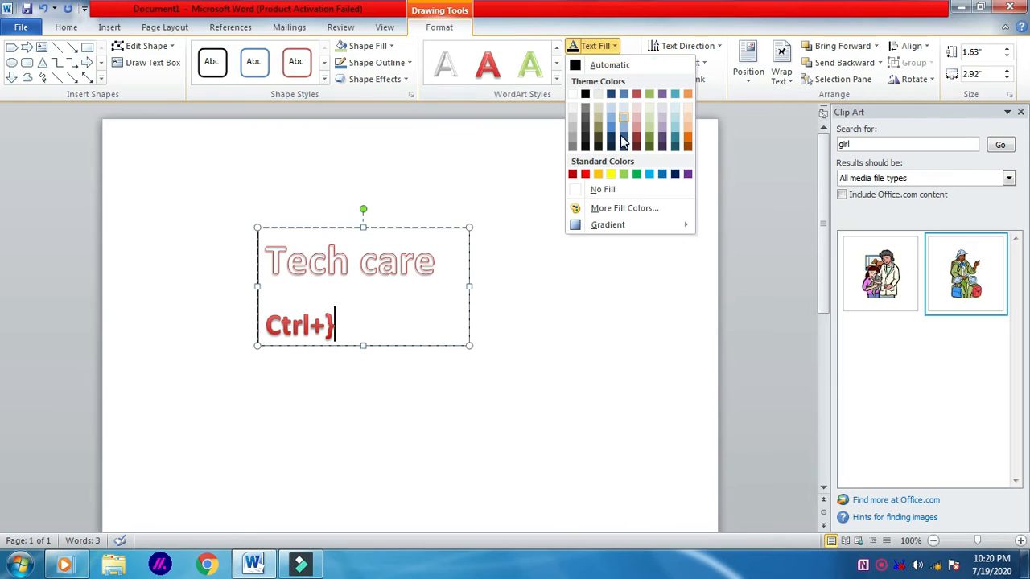
left_click(636, 174)
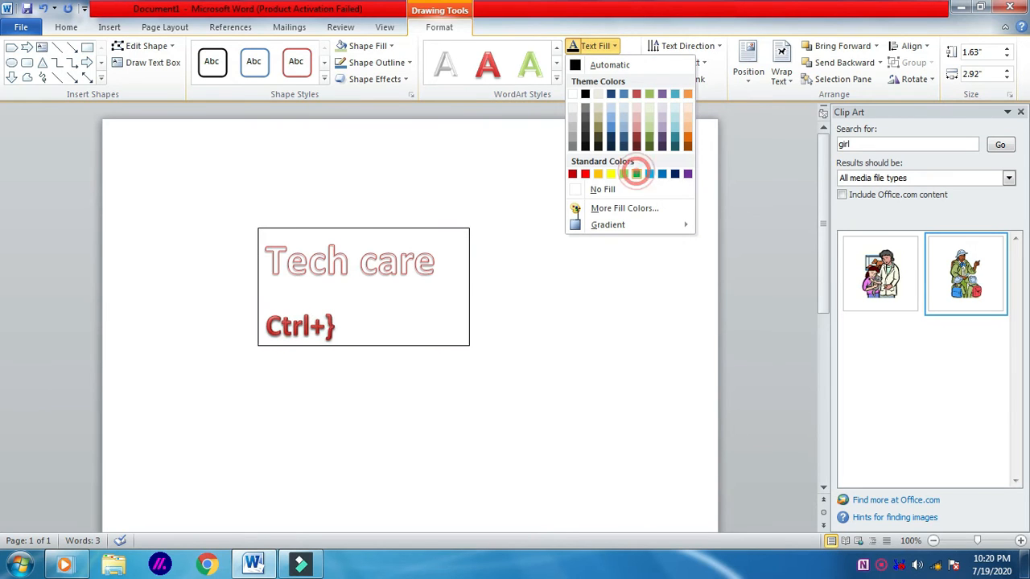
left_click(353, 325)
left_click(251, 323, "shift")
key("BackSpace")
key("BackSpace")
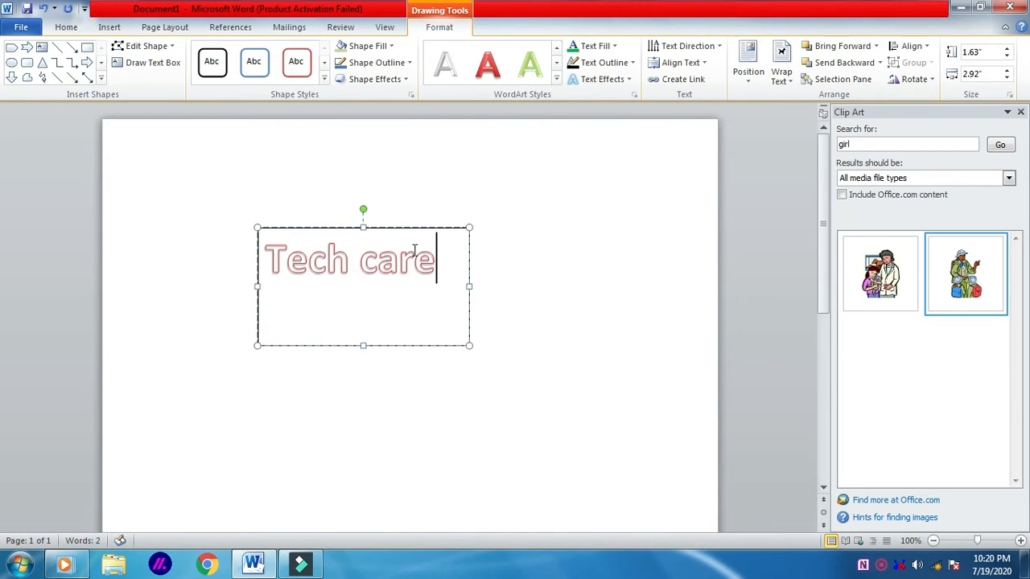
Step: Select all the Tech care text and give it a light gradient text fill
left_click(421, 259)
key("ctrl+a")
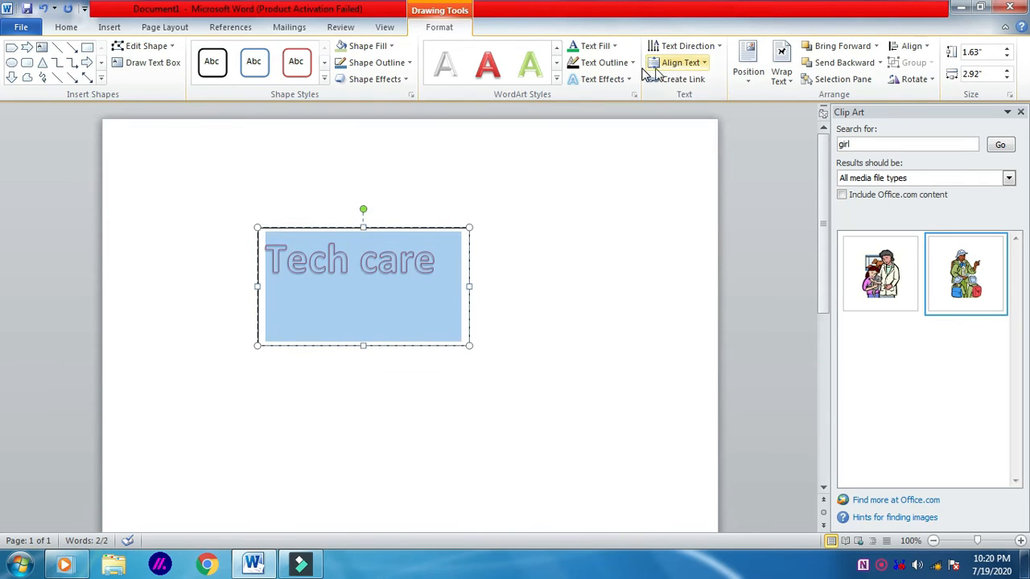
left_click(614, 46)
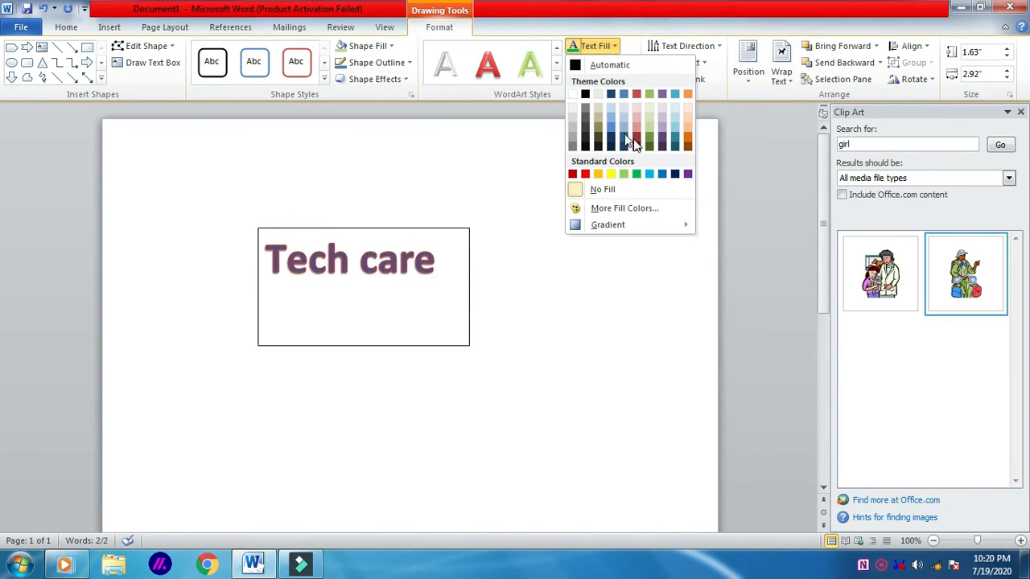
mouse_move(650, 224)
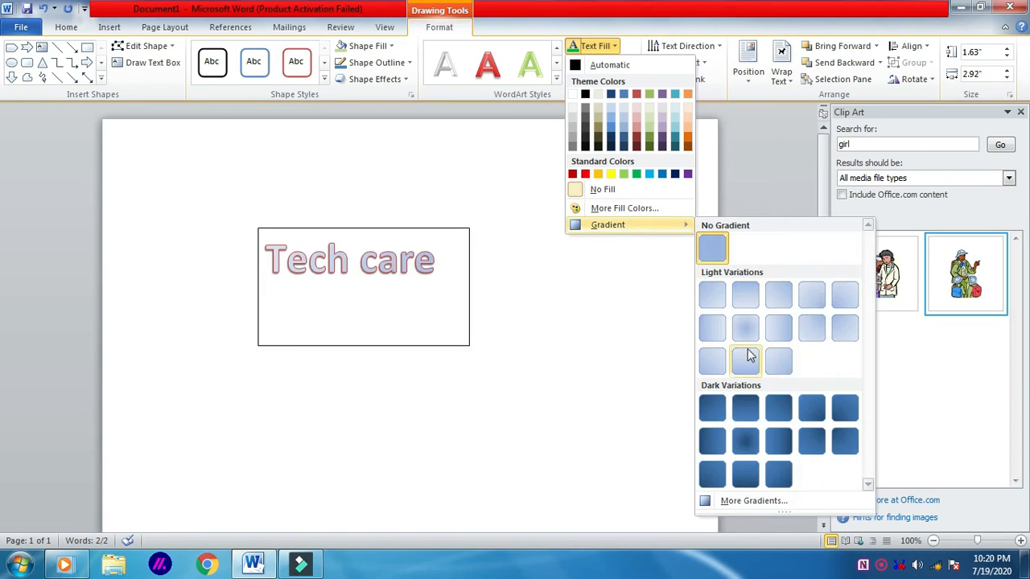
left_click(748, 330)
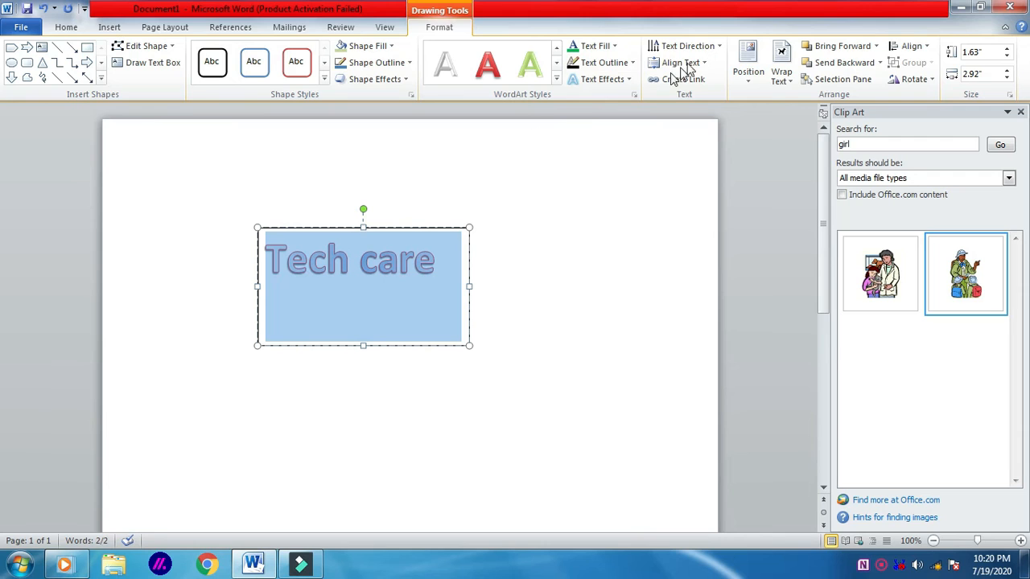
left_click(704, 48)
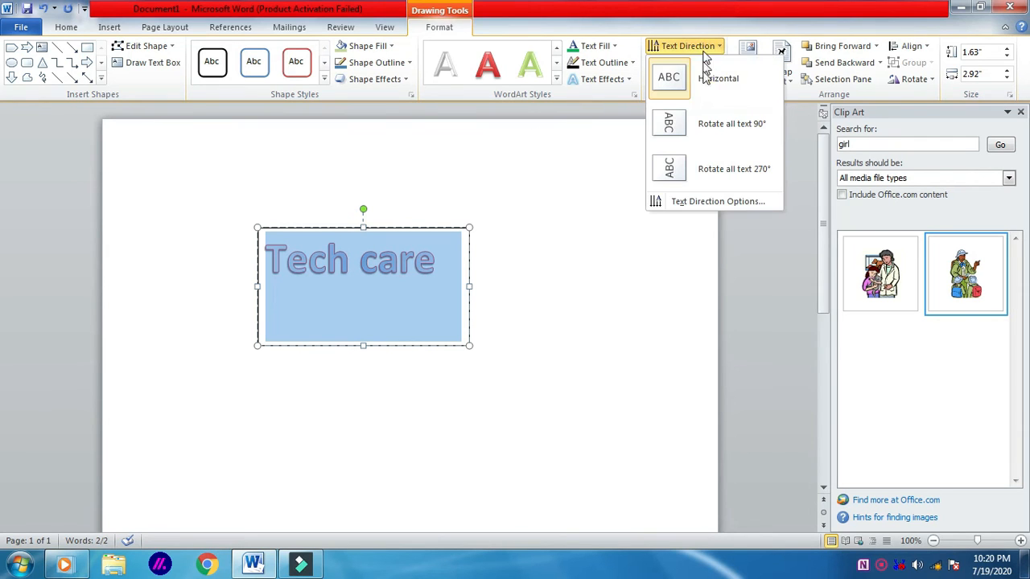
Step: Try 90° and 270° text rotations, then set Tech care back to horizontal
left_click(699, 127)
left_click(701, 46)
left_click(700, 167)
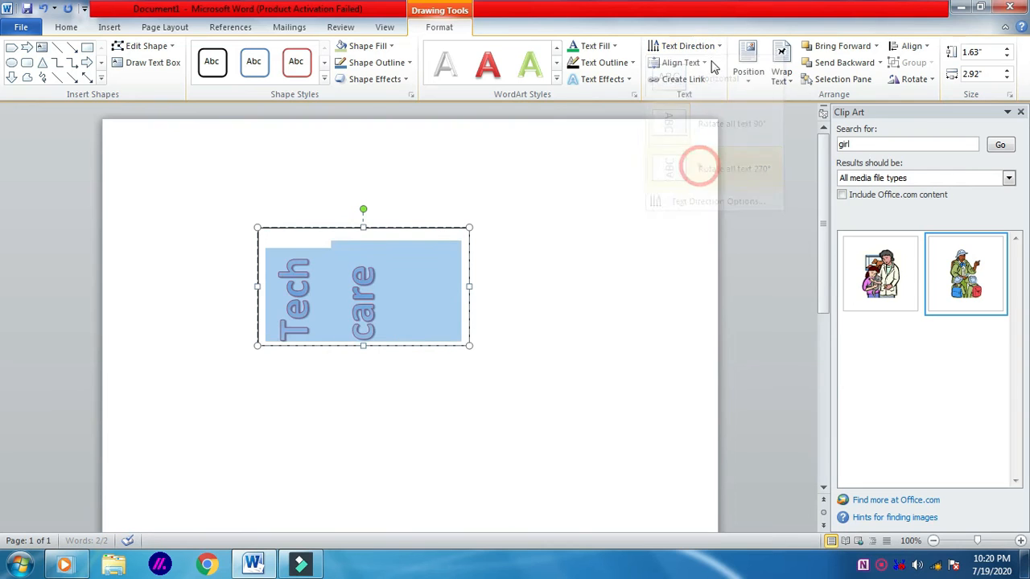
left_click(713, 46)
left_click(713, 80)
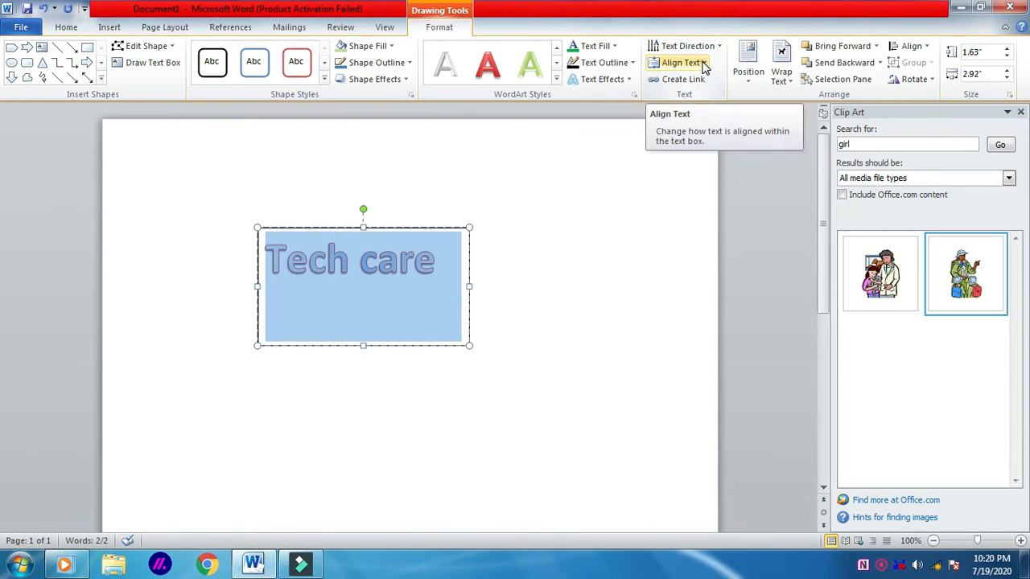
Step: Shrink the Tech care font size two steps with Ctrl+[
left_click(704, 66)
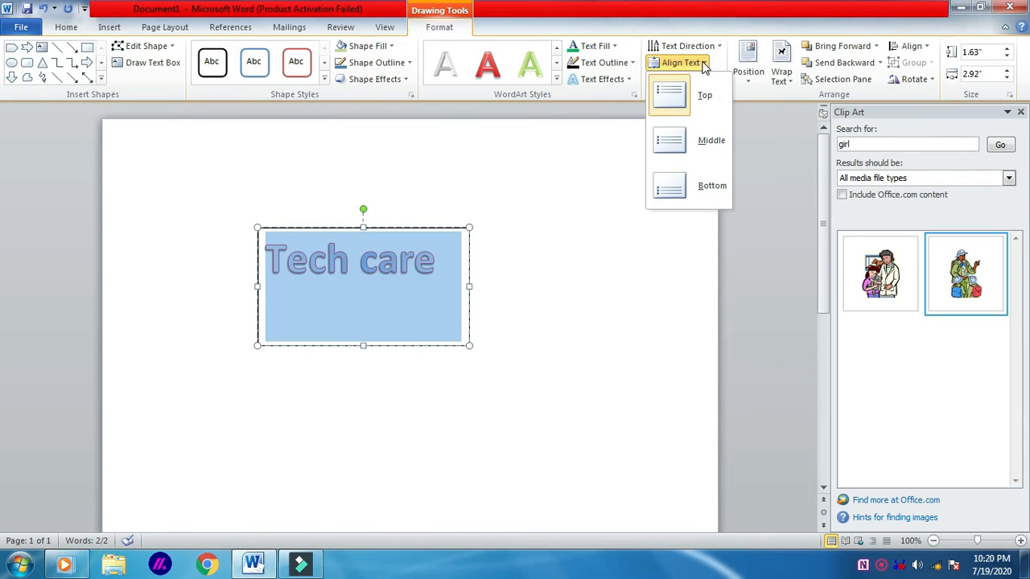
left_click(421, 264)
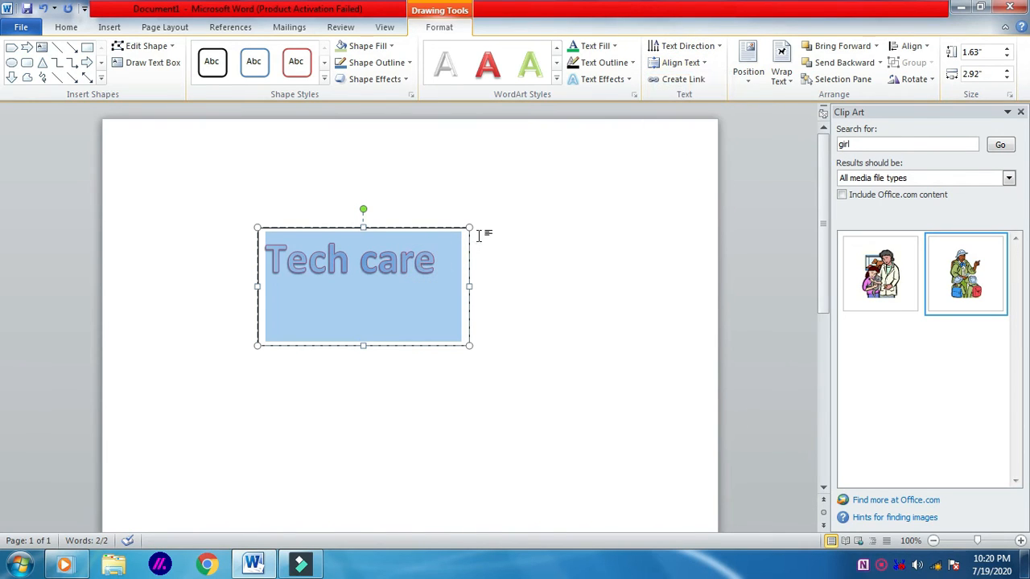
key("ctrl+[")
key("ctrl+[")
key("ctrl+[")
key("ctrl+[")
key("ctrl+[")
key("ctrl+[")
key("ctrl+[")
key("ctrl+[")
key("ctrl+[")
key("ctrl+[")
key("ctrl+[")
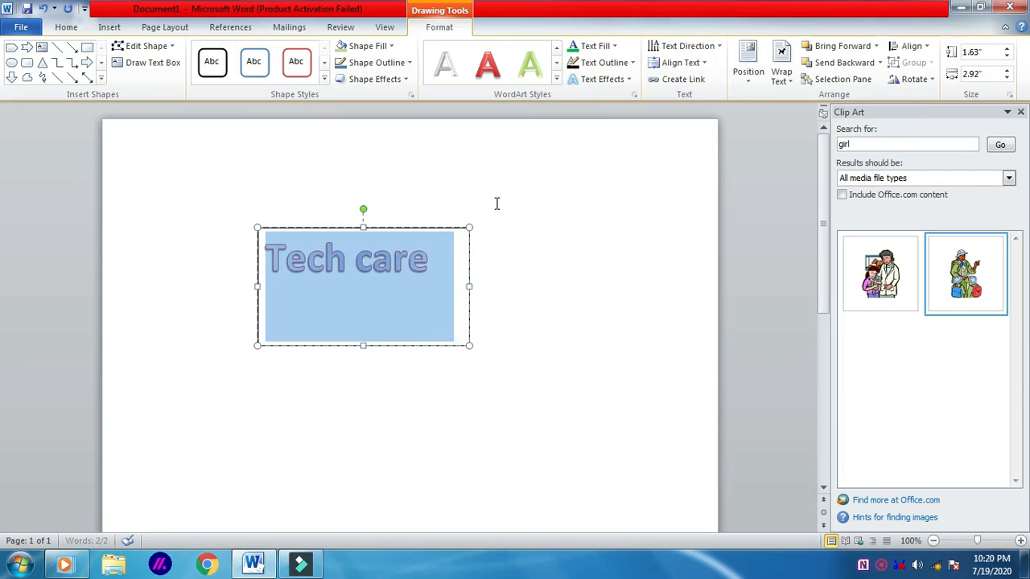
key("ctrl+[")
key("ctrl+[")
key("ctrl+[")
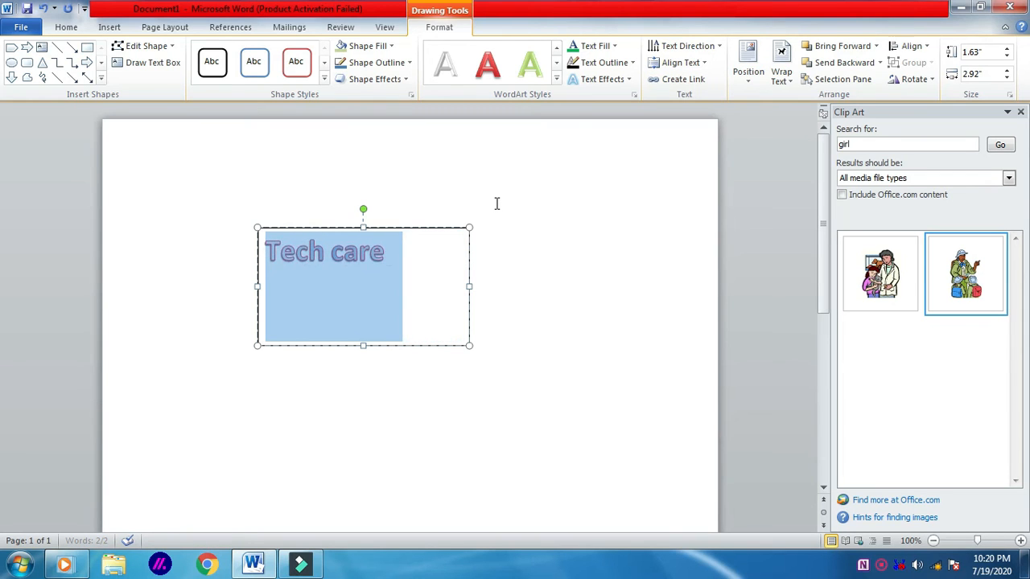
Step: Try middle and bottom alignment, then align the text to the top of the box
left_click(683, 65)
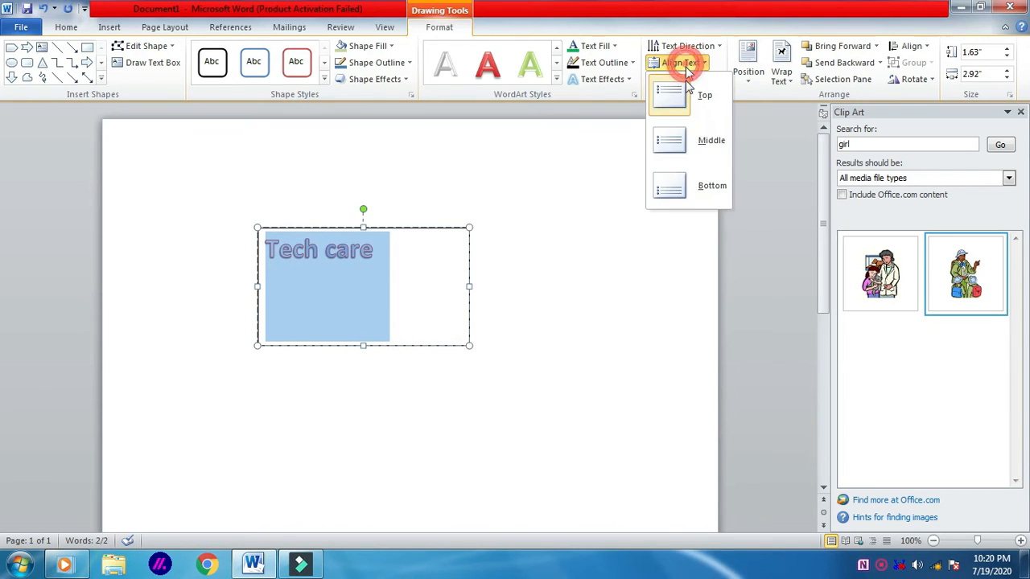
left_click(699, 143)
left_click(692, 62)
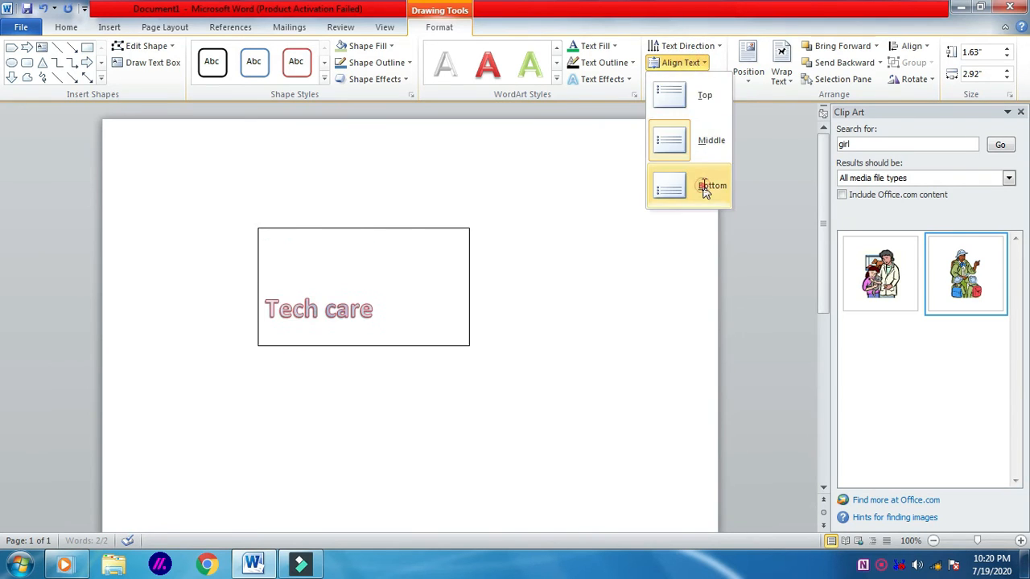
left_click(710, 185)
left_click(682, 62)
left_click(698, 96)
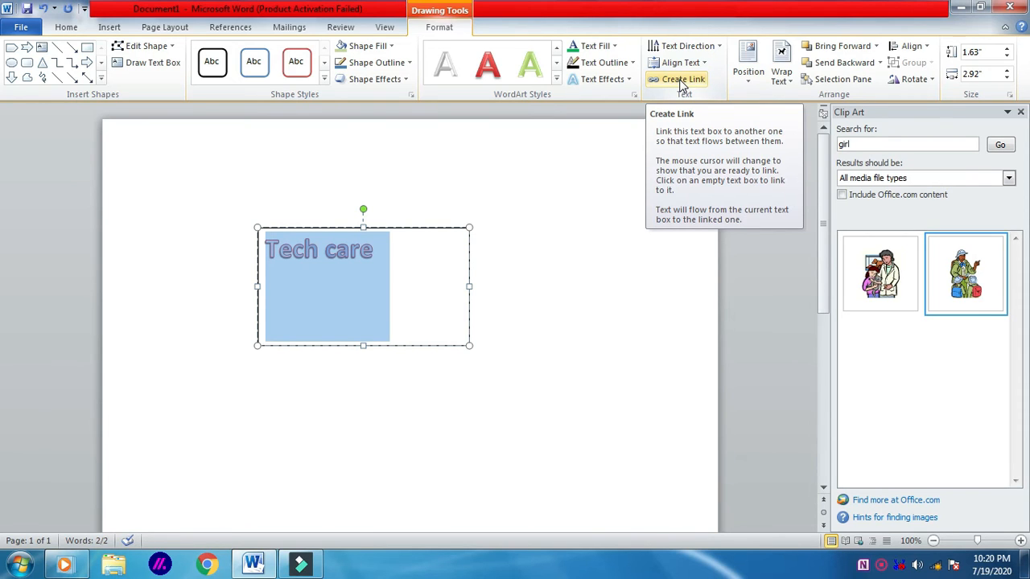
Step: Attempt to link the text box to itself and dismiss the cannot-link warning
left_click(681, 80)
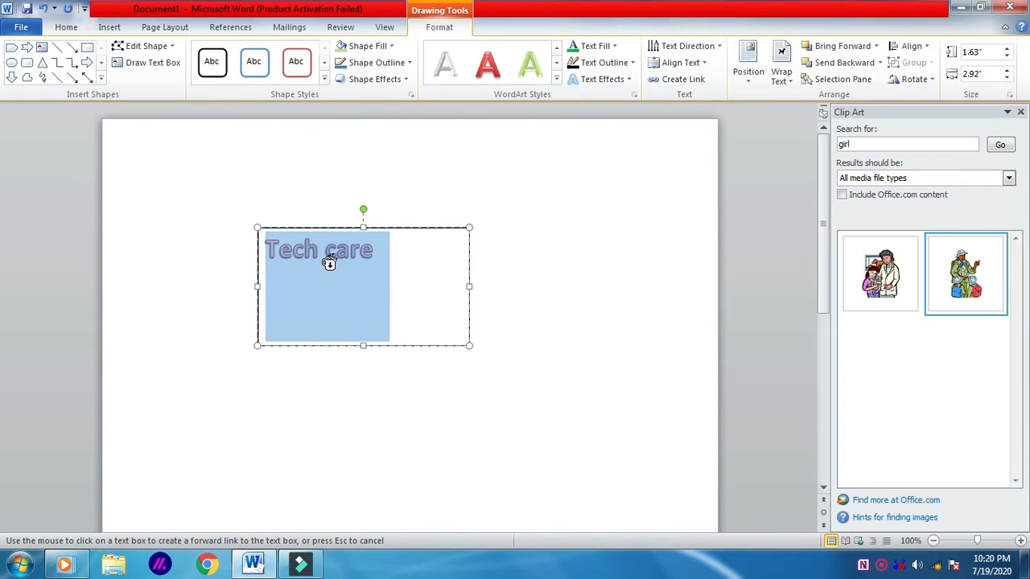
left_click(315, 266)
left_click(334, 252)
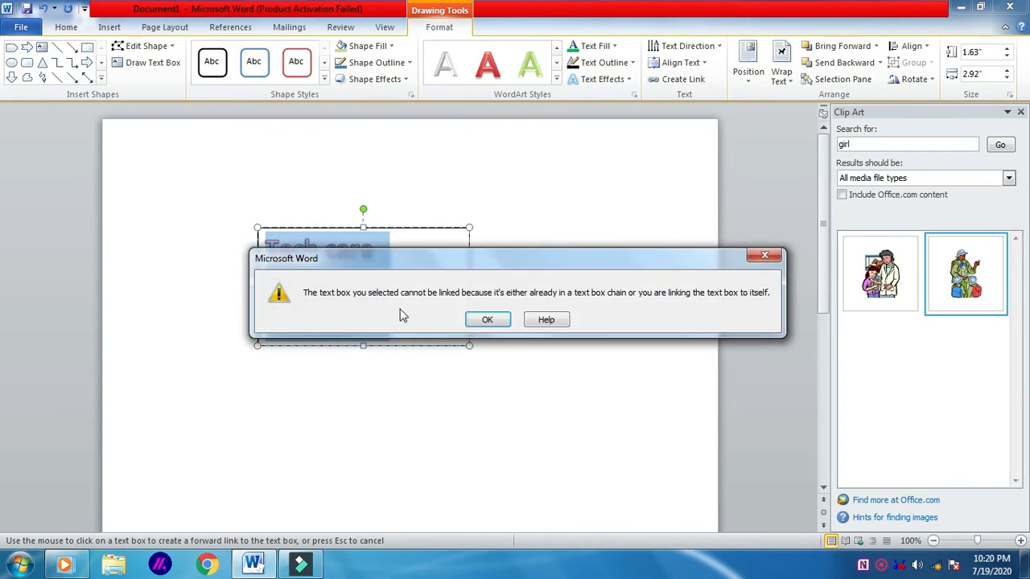
left_click(490, 320)
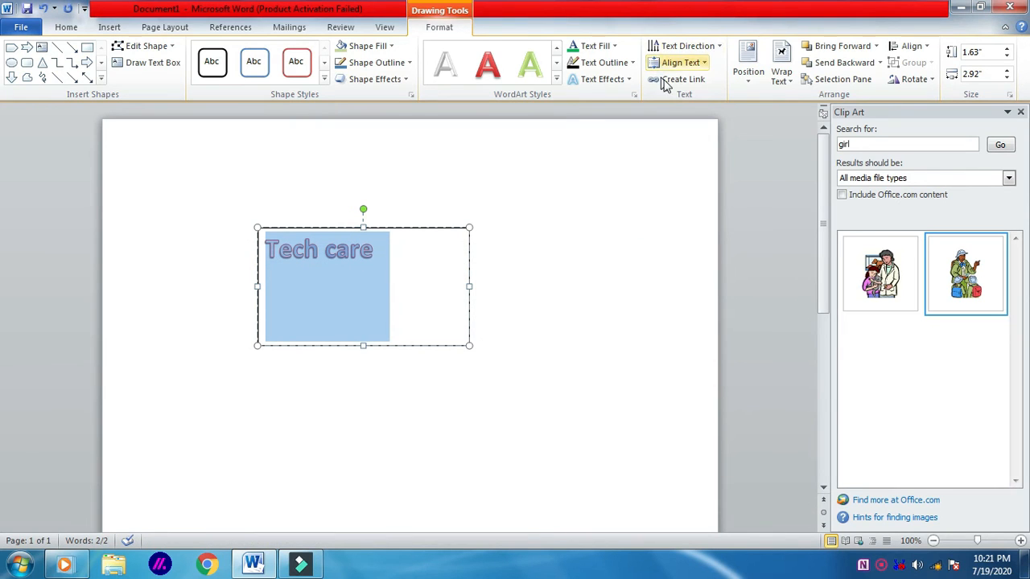
left_click(693, 90)
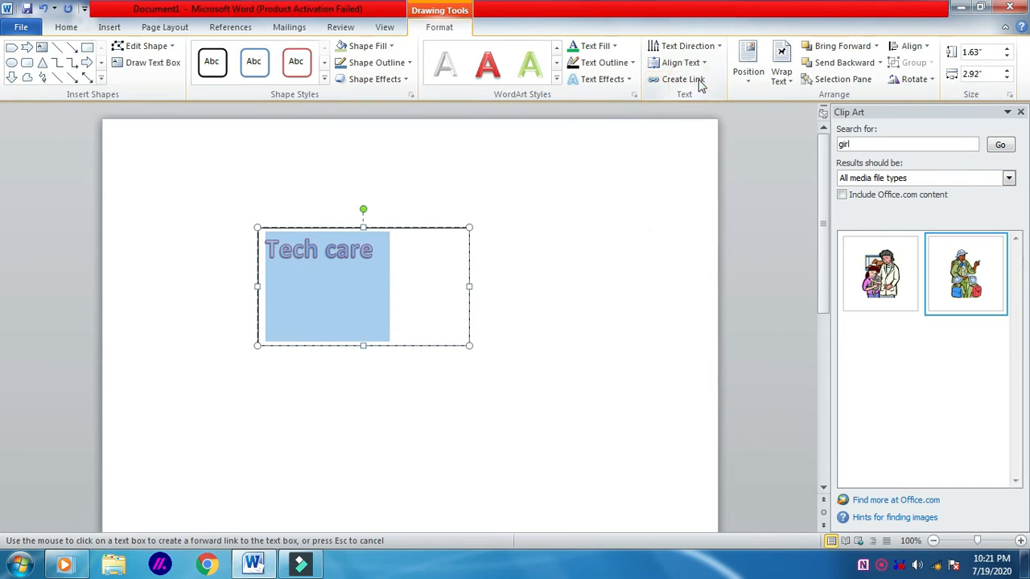
Step: Look through the Position and Wrap Text options without changes, then return to Insert
left_click(754, 83)
left_click(785, 81)
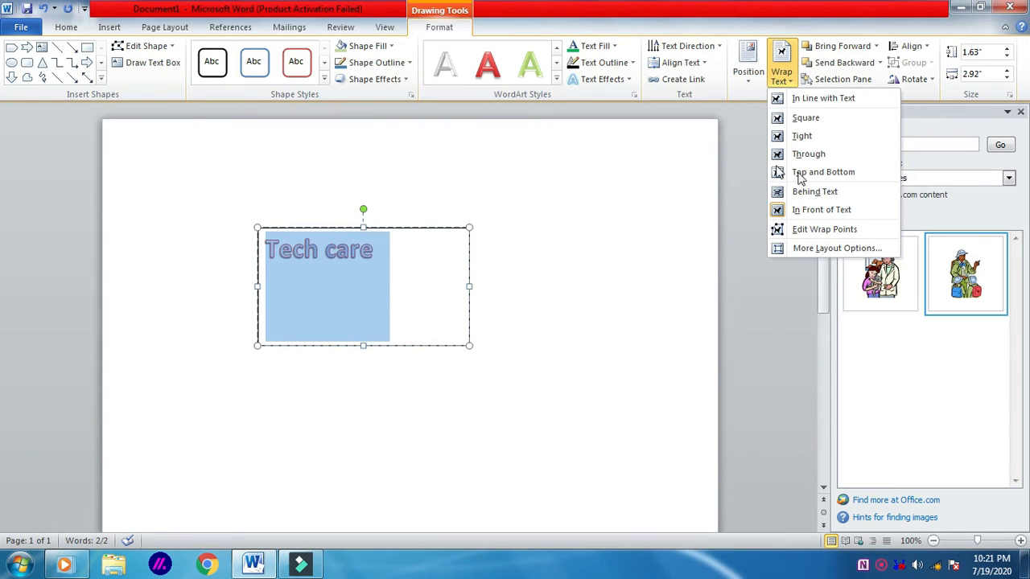
left_click(113, 27)
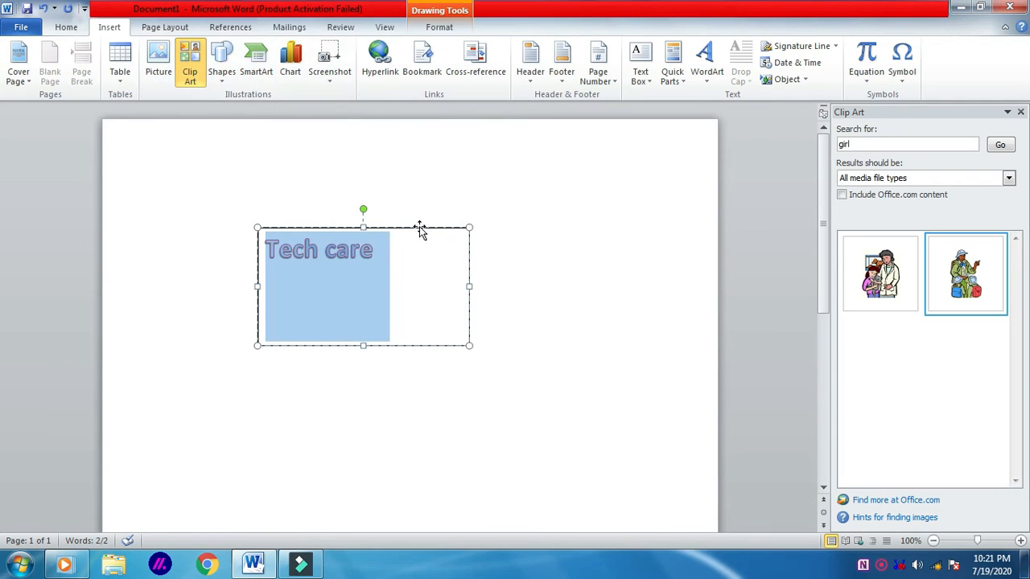
Step: Delete the Tech care text box and minimize Word to the desktop
left_click(420, 228)
key("Delete")
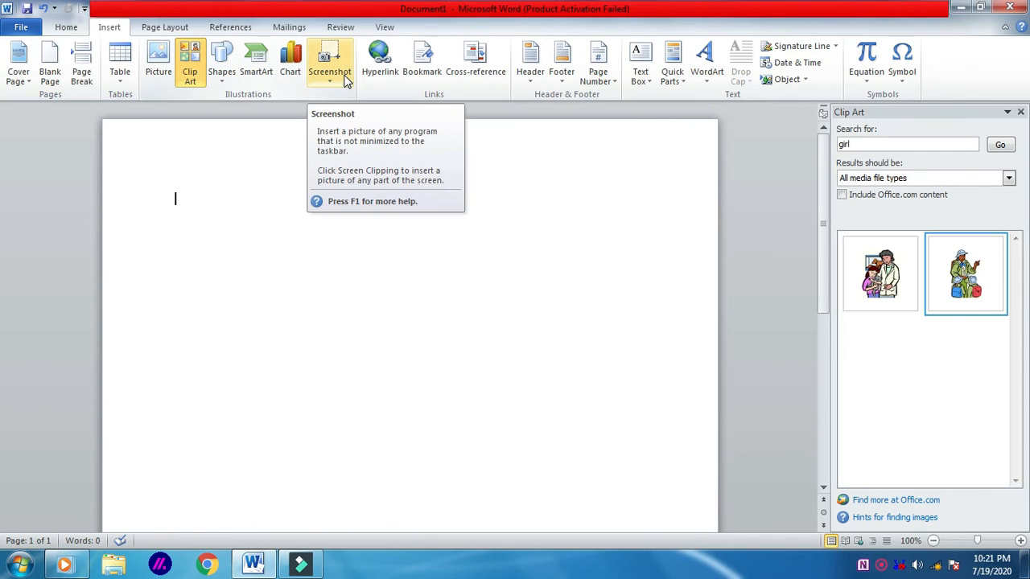
left_click(960, 7)
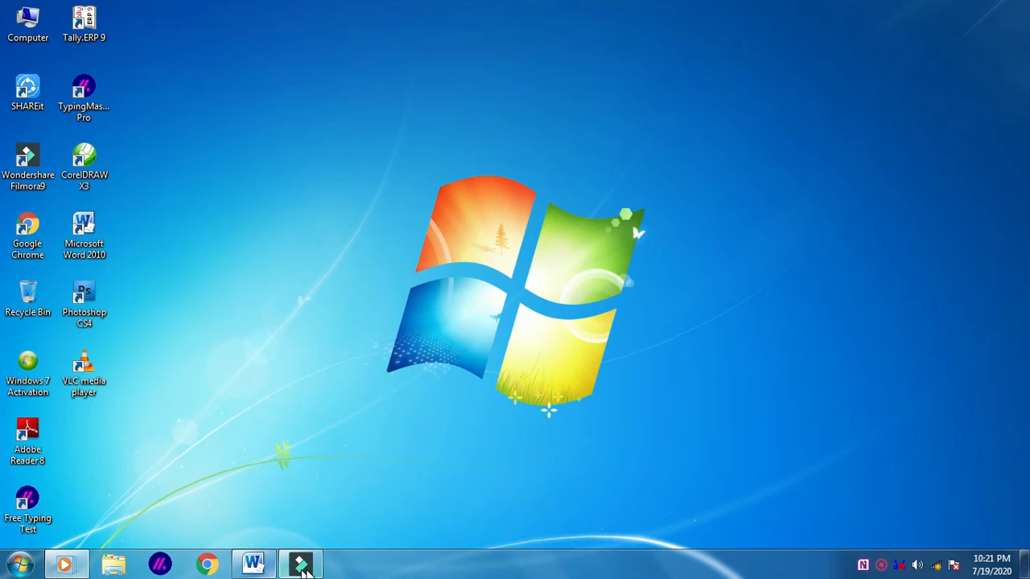
Step: Bring Word forward and start a Screen Clipping from the Screenshot menu
left_click(294, 568)
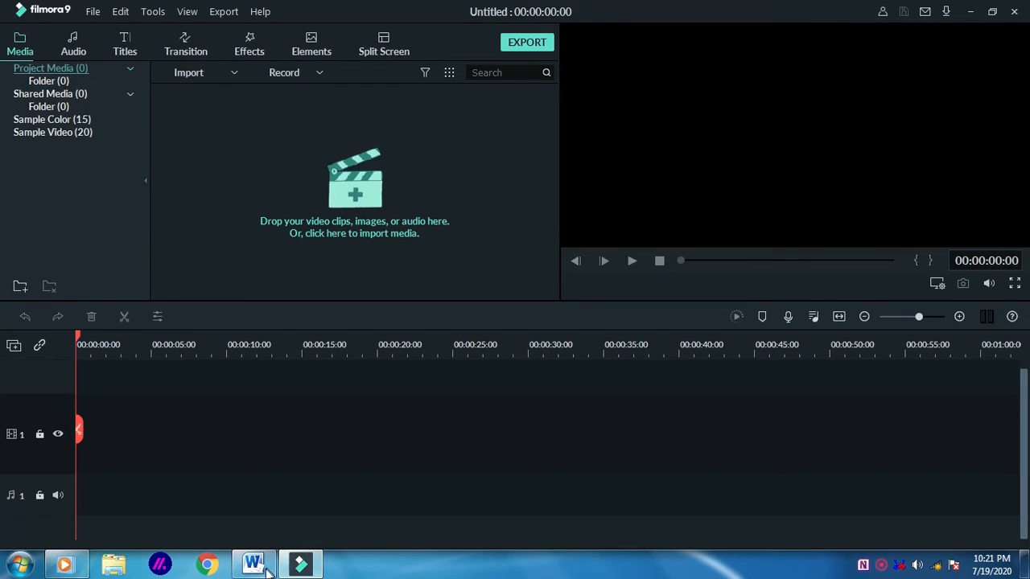
left_click(266, 564)
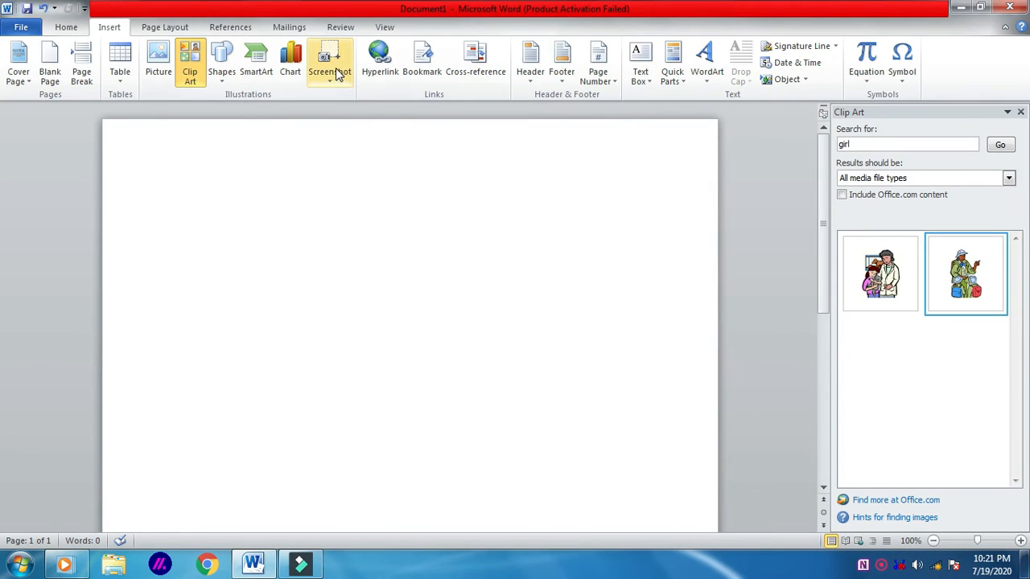
left_click(338, 78)
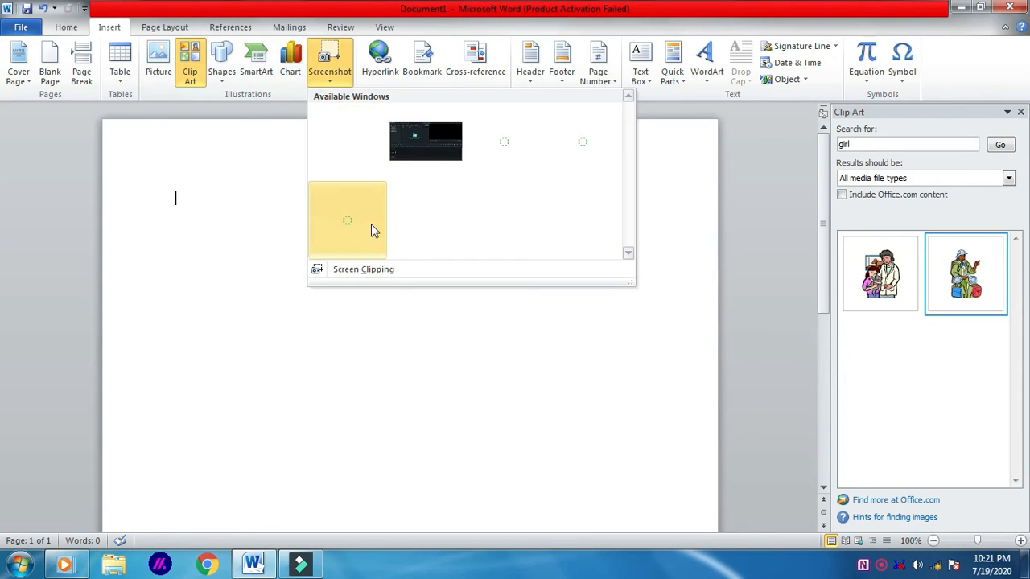
left_click(399, 270)
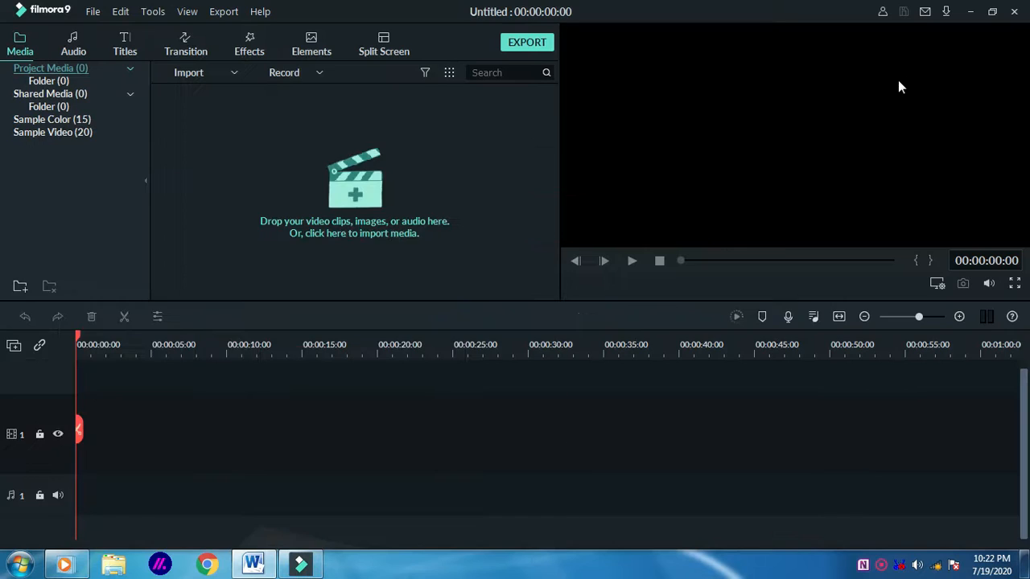
Step: Minimize Filmora and reopen Word's Screenshot options
left_click(970, 12)
left_click(302, 566)
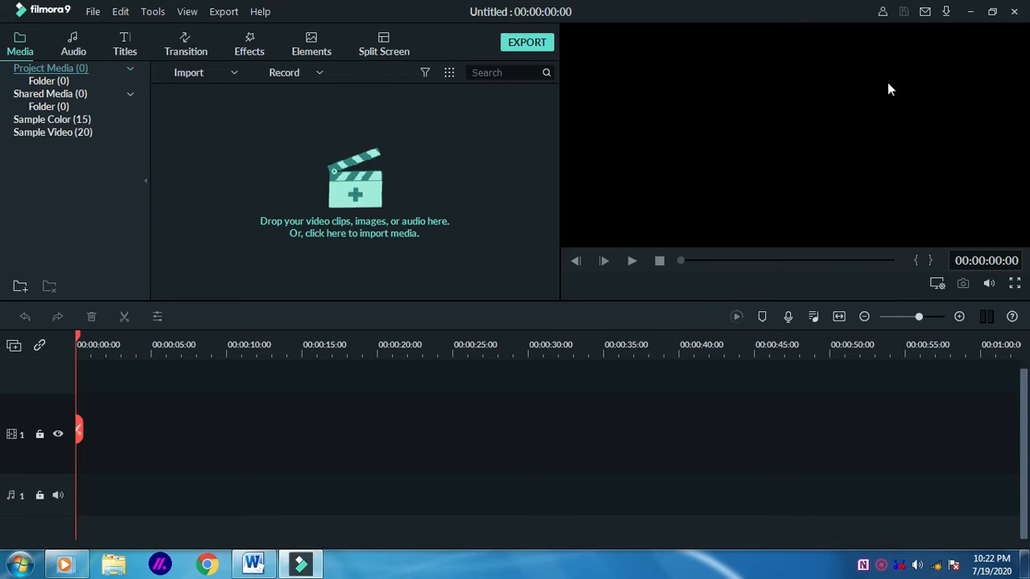
left_click(965, 12)
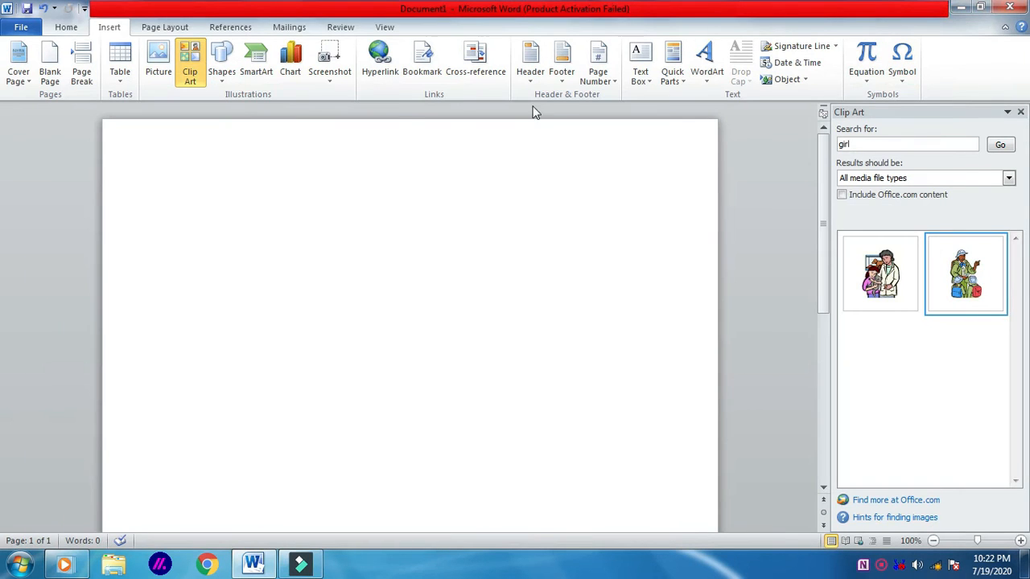
left_click(332, 80)
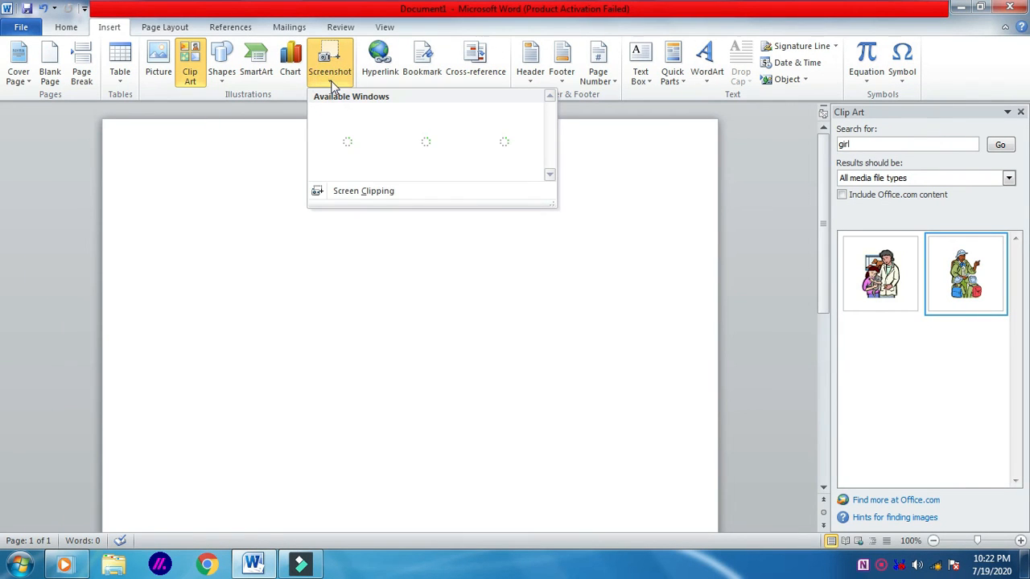
Step: Clip the CorelDRAW X3 desktop icon into the page, then delete the clipping
left_click(367, 195)
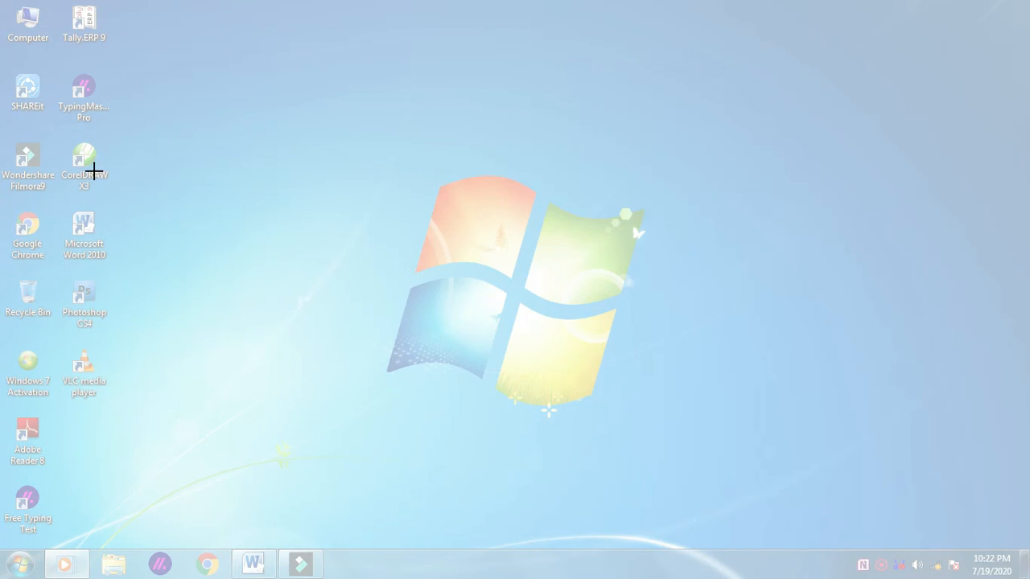
left_click_drag(57, 139, 112, 195)
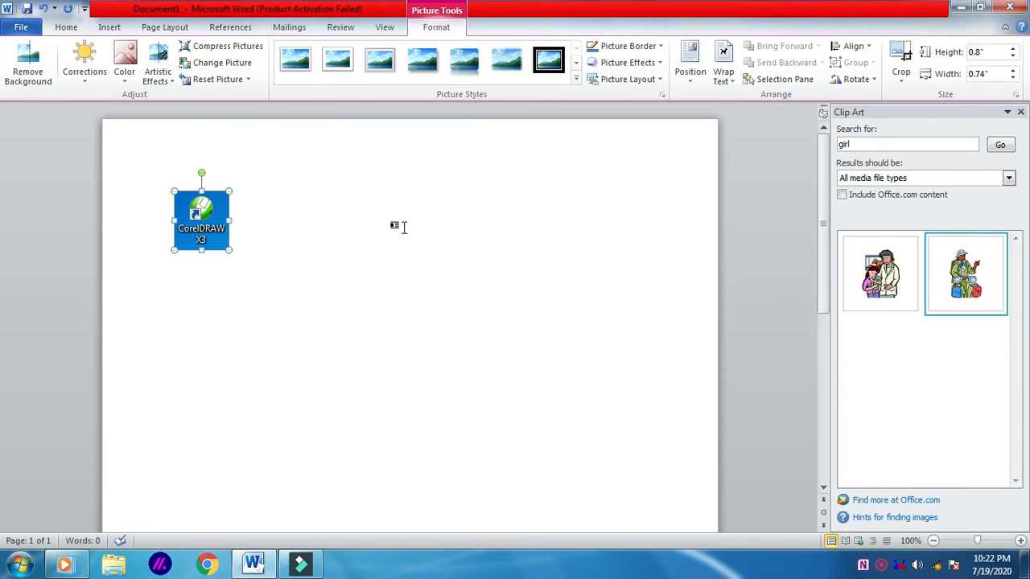
key("Delete")
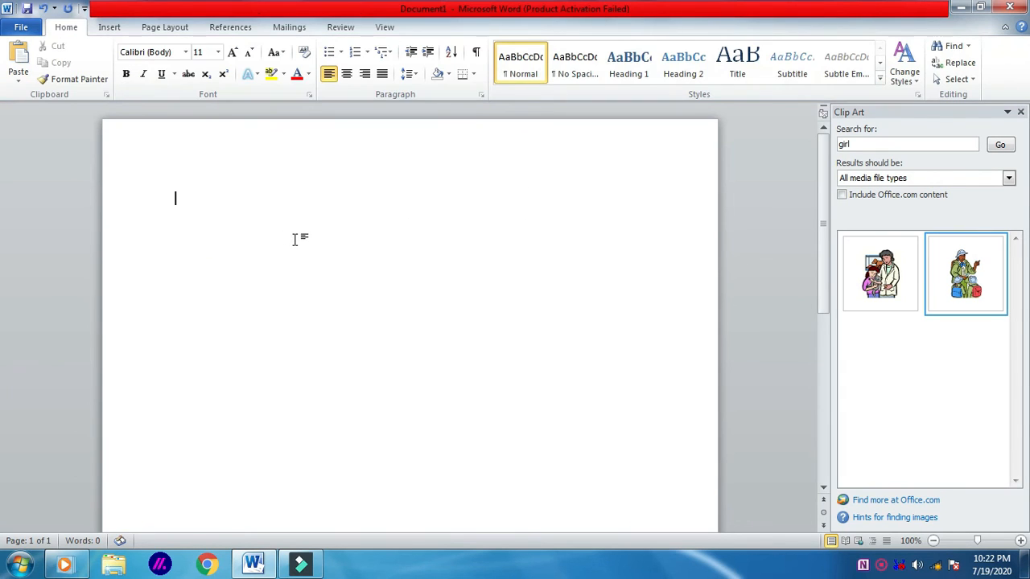
Step: Return to Insert features, minimize Word, and open the desktop shortcut menu
left_click(110, 27)
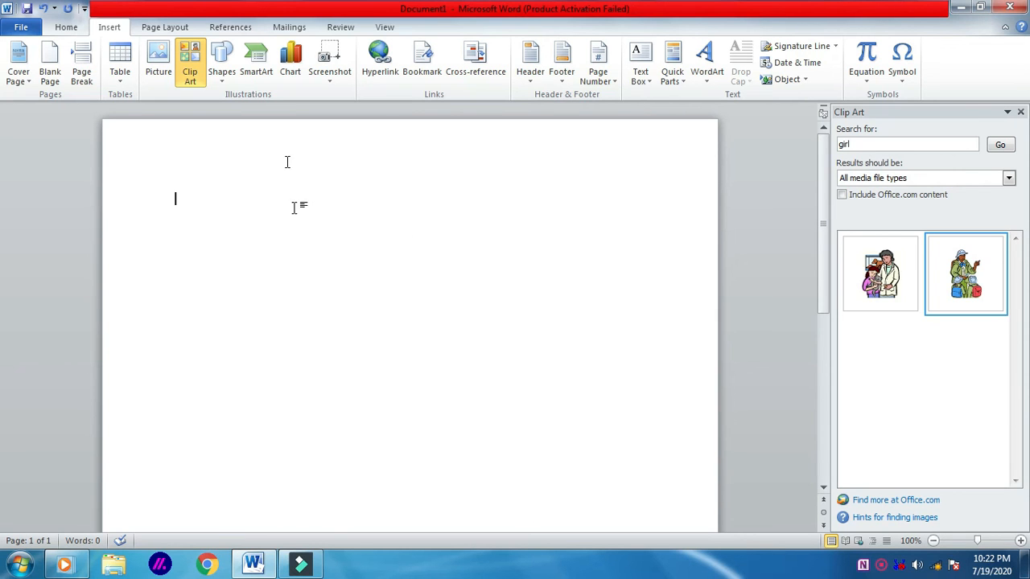
left_click(961, 8)
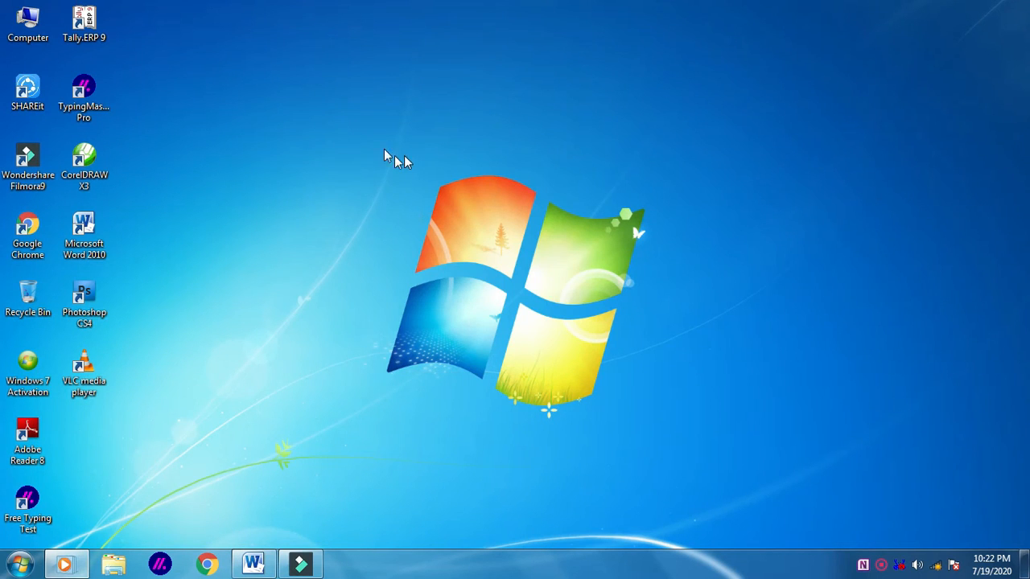
right_click(366, 129)
Step: Refresh the desktop, locate the Amazon folder on Local Disk (D:), and close Explorer
left_click(408, 171)
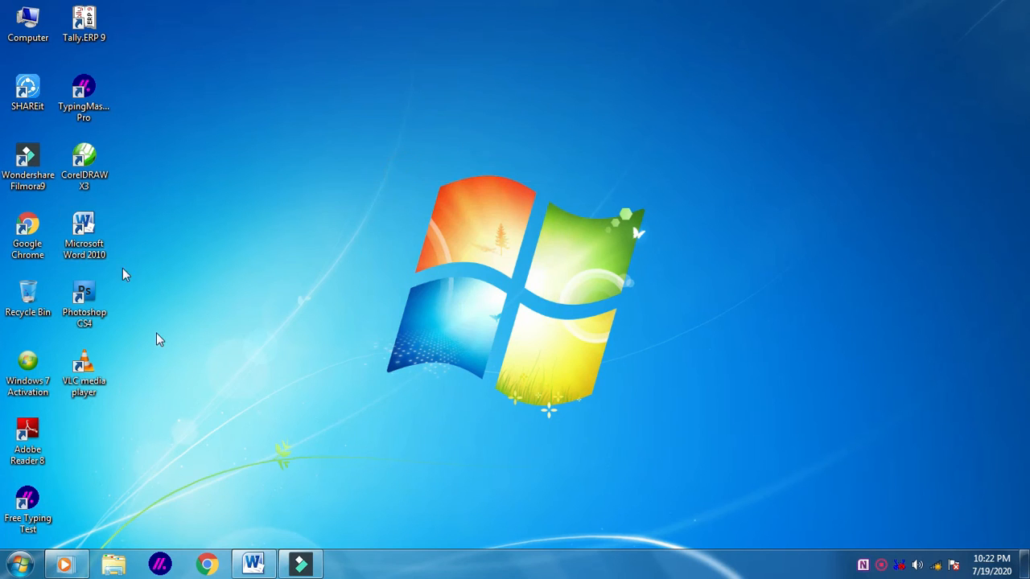
double_click(27, 29)
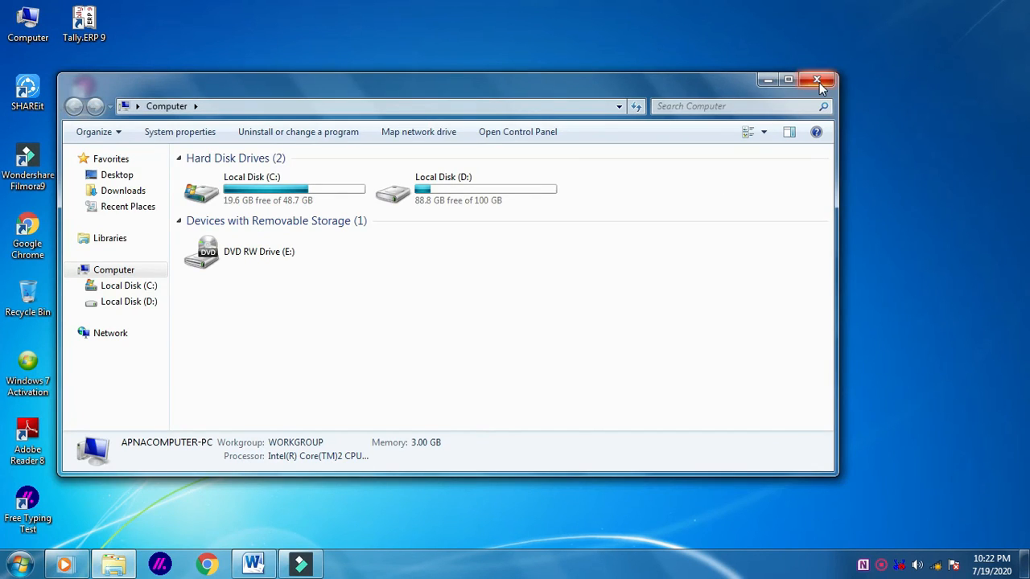
double_click(467, 191)
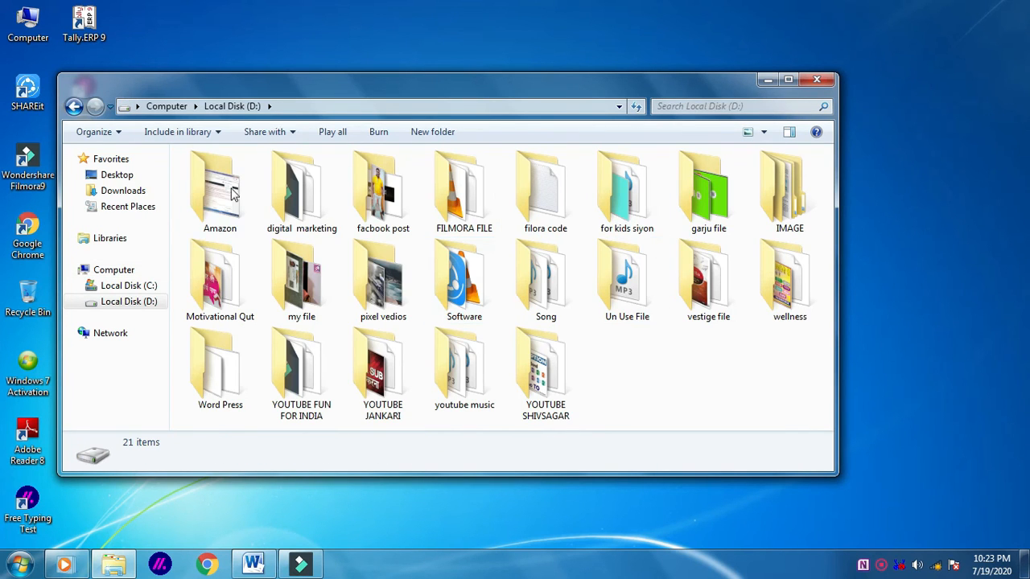
left_click(215, 207)
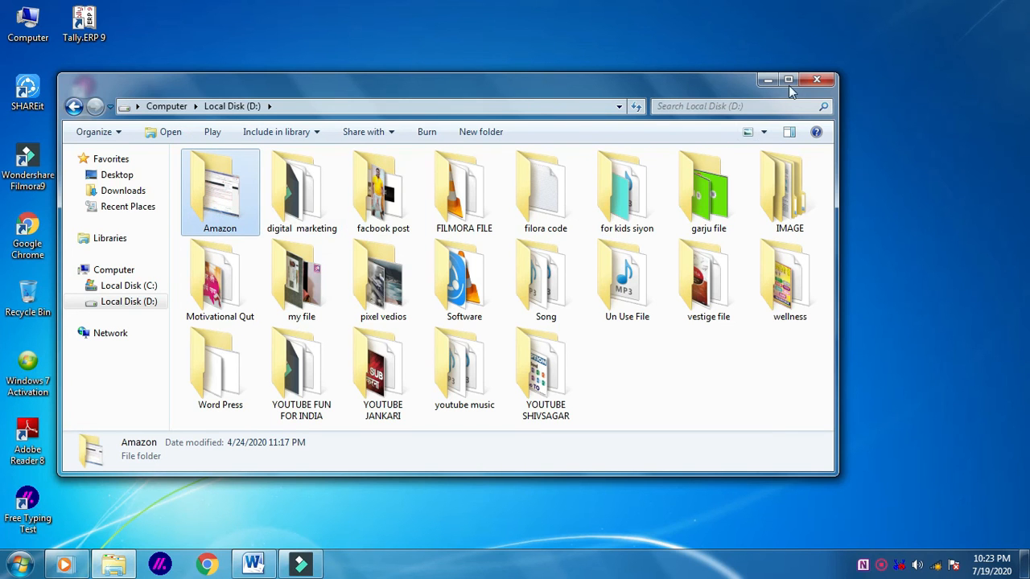
left_click(833, 78)
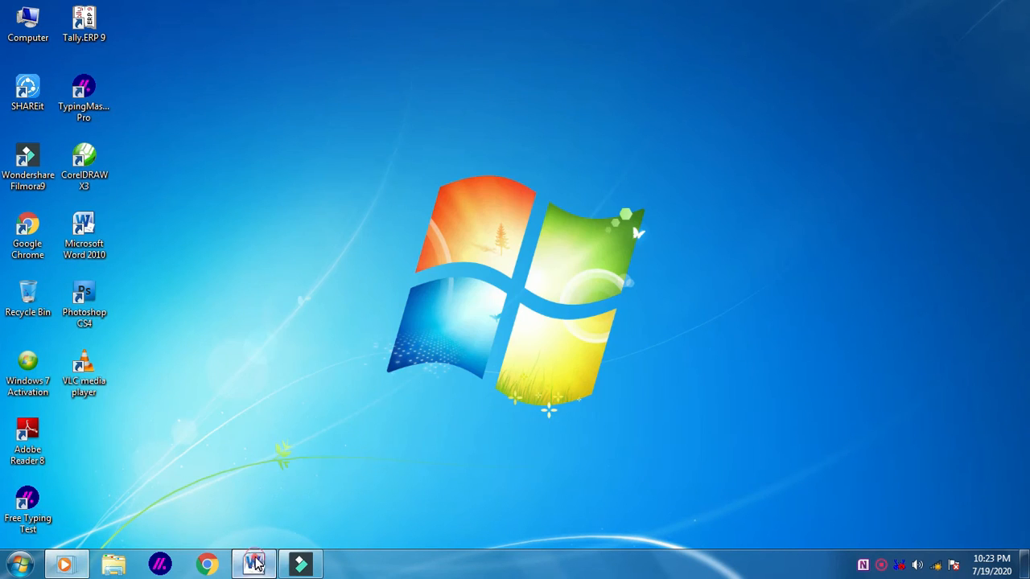
Step: Insert a hyperlink to the Amazon folder on Local Disk (D:), placing the cursor after it
left_click(253, 564)
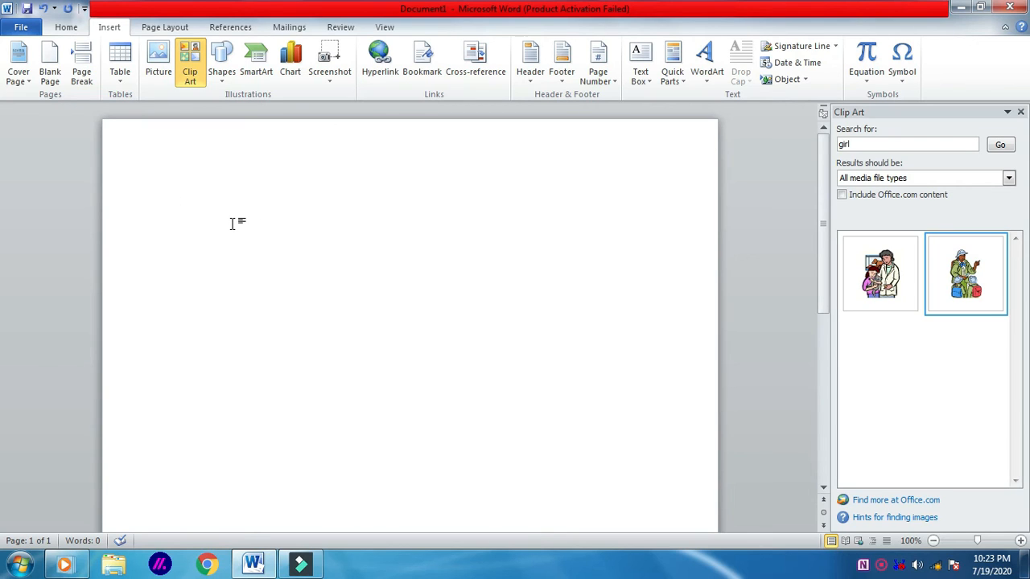
left_click(387, 64)
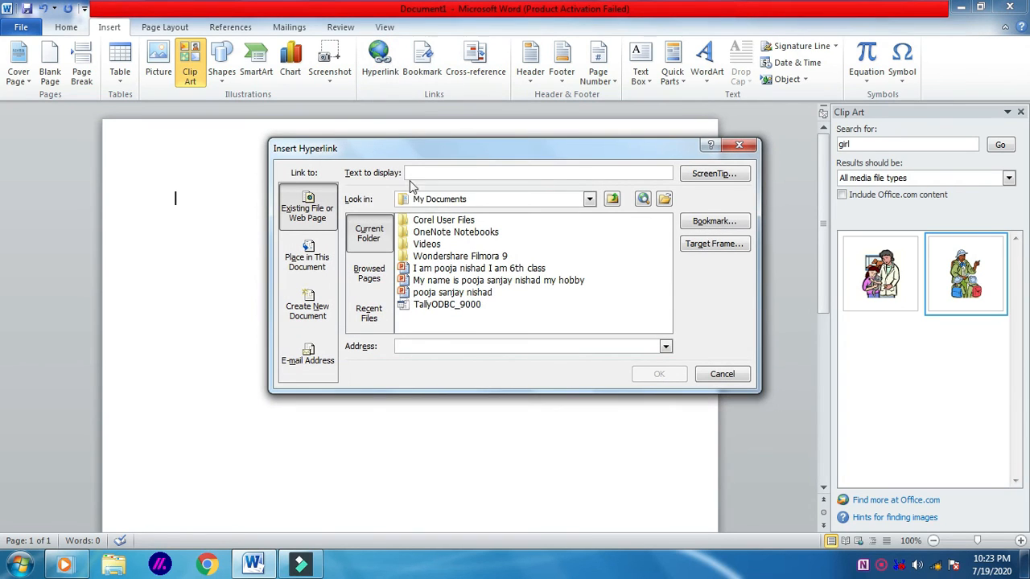
left_click(590, 199)
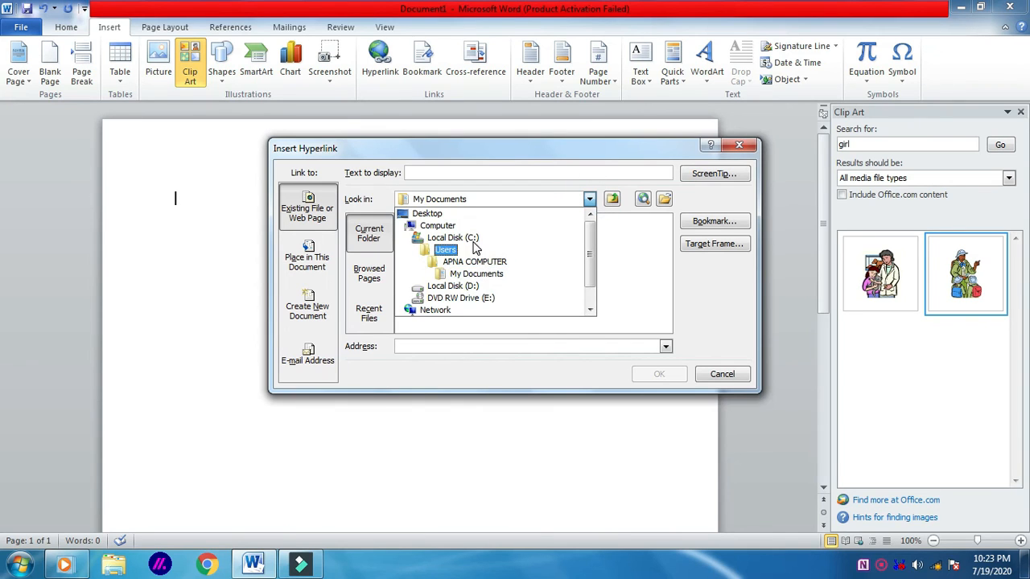
left_click(465, 287)
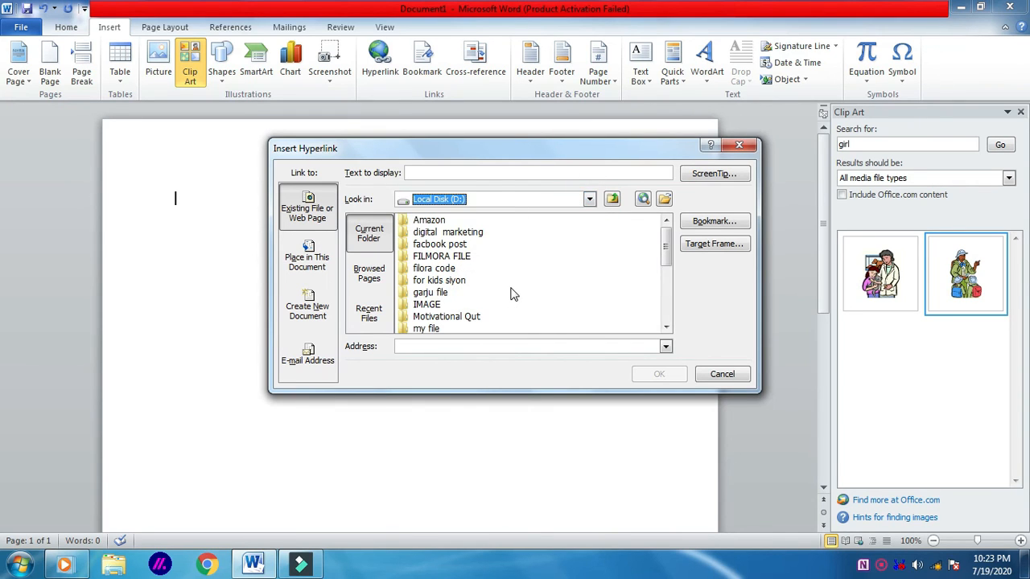
left_click(431, 221)
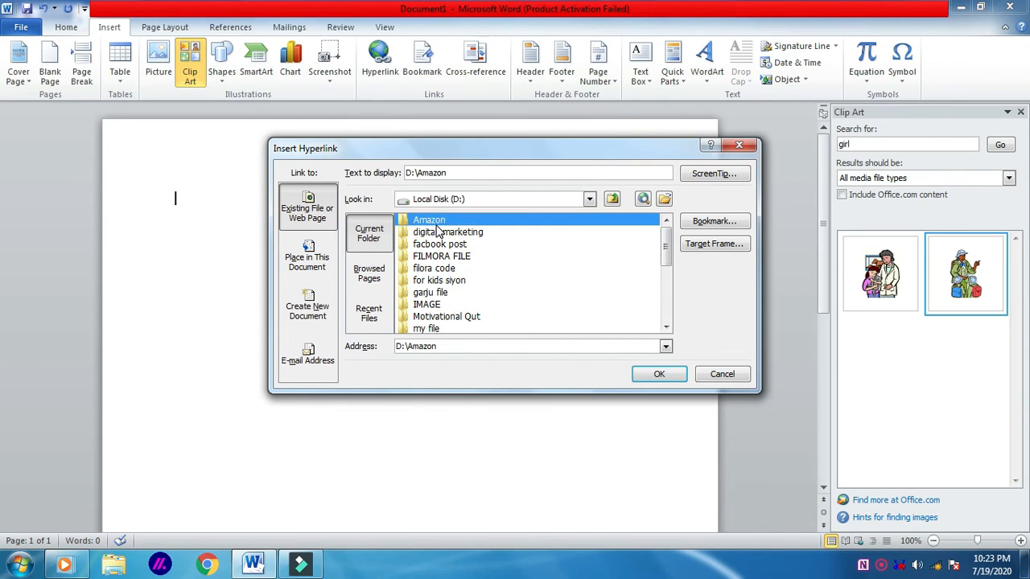
left_click(659, 374)
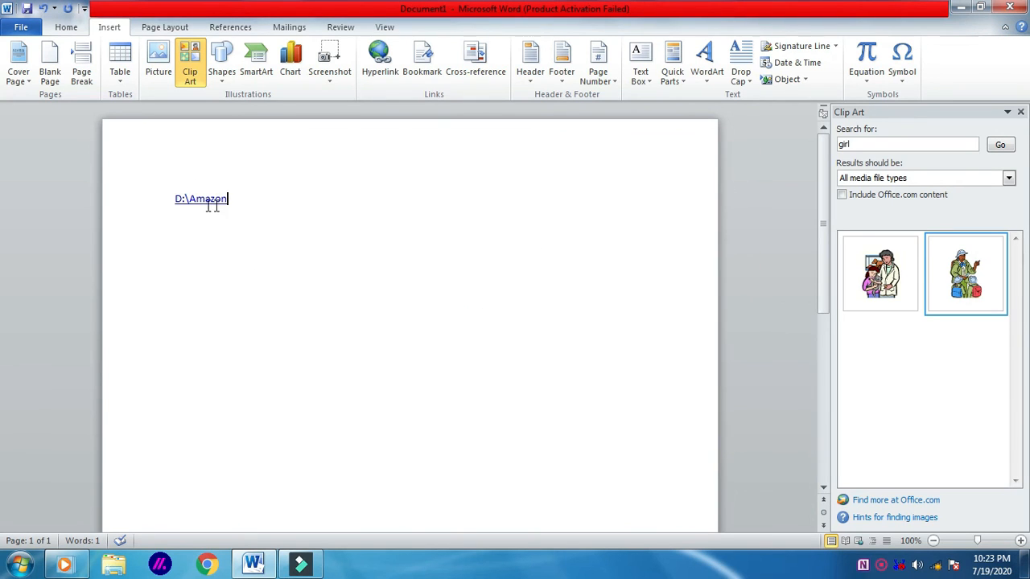
left_click(277, 202)
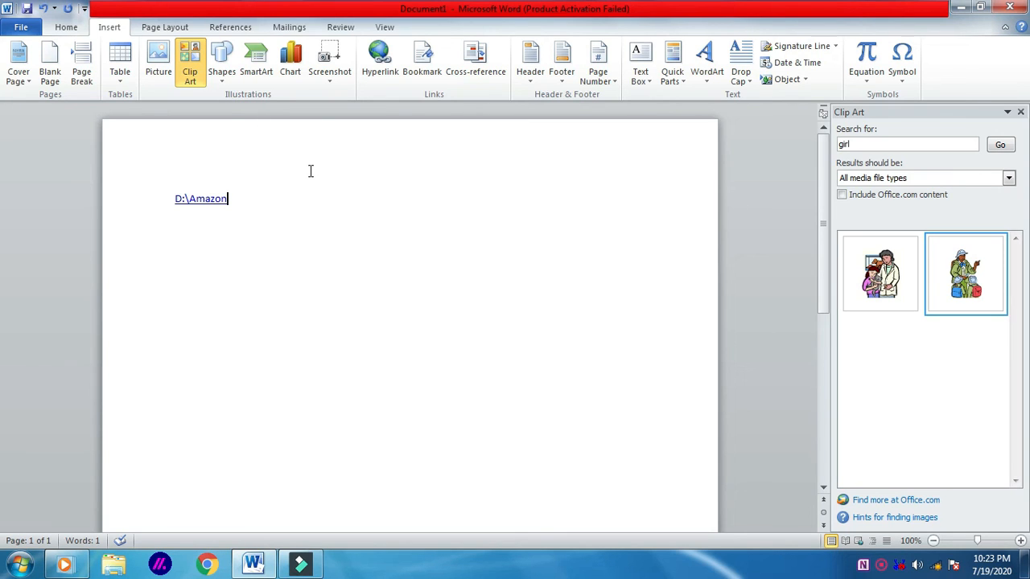
Step: Follow the D:\Amazon link, confirm the security notice, close the folder, and select the link
left_click(214, 208, "ctrl")
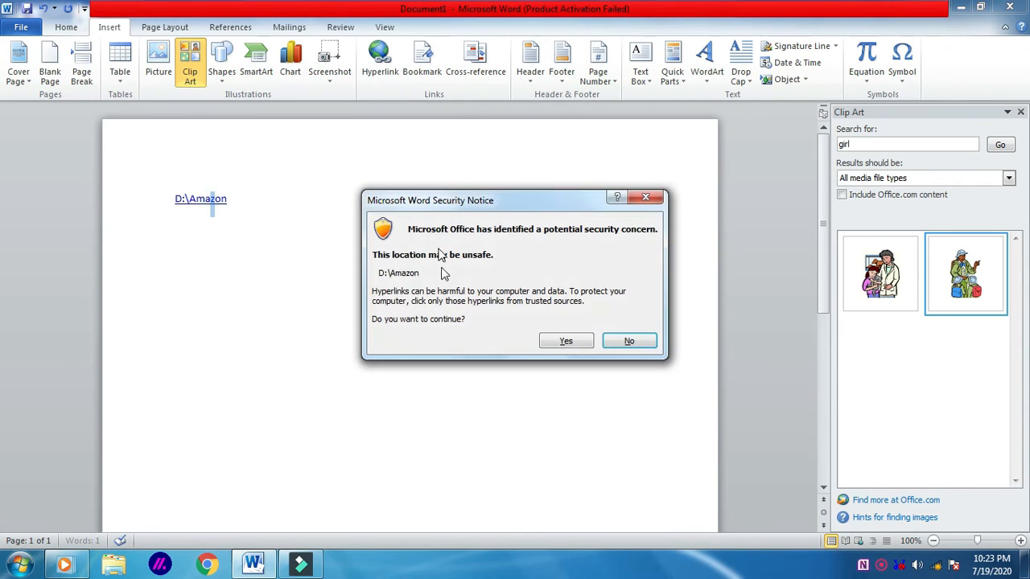
left_click(566, 342)
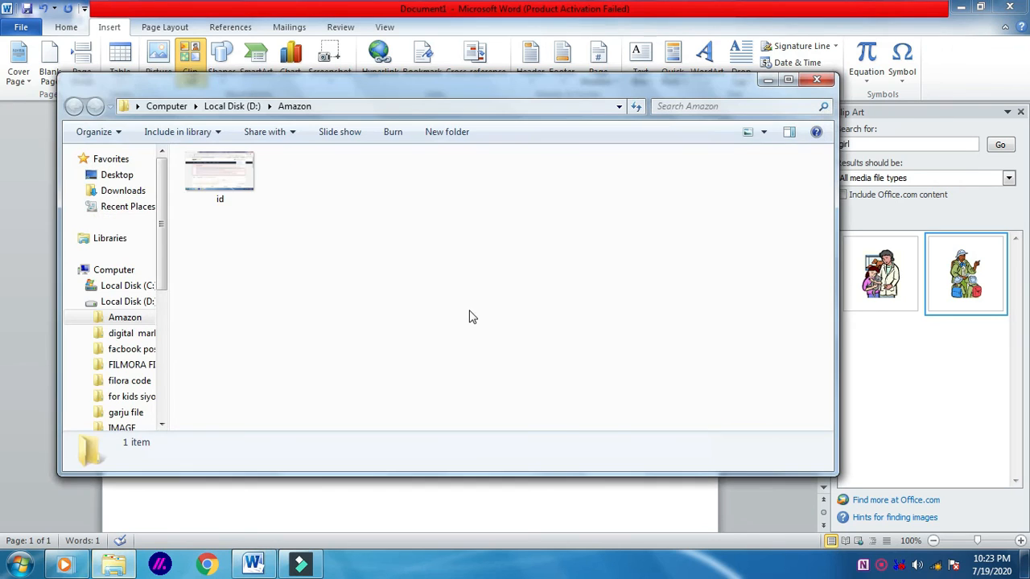
left_click(816, 81)
left_click_drag(253, 193, 138, 193)
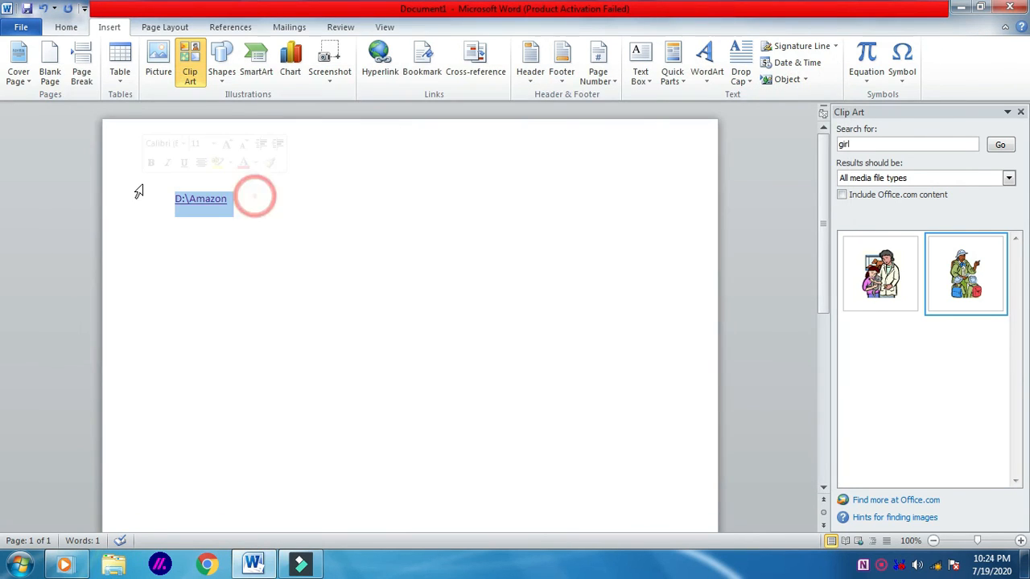
Step: Replace the hyperlink with sample paragraphs generated by =rand()
key("BackSpace")
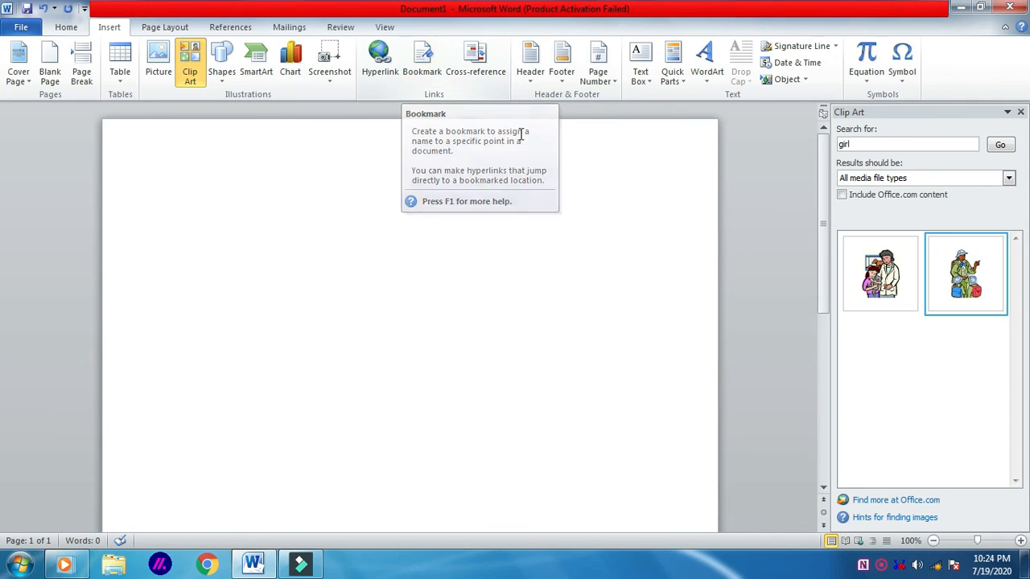
type("=ran")
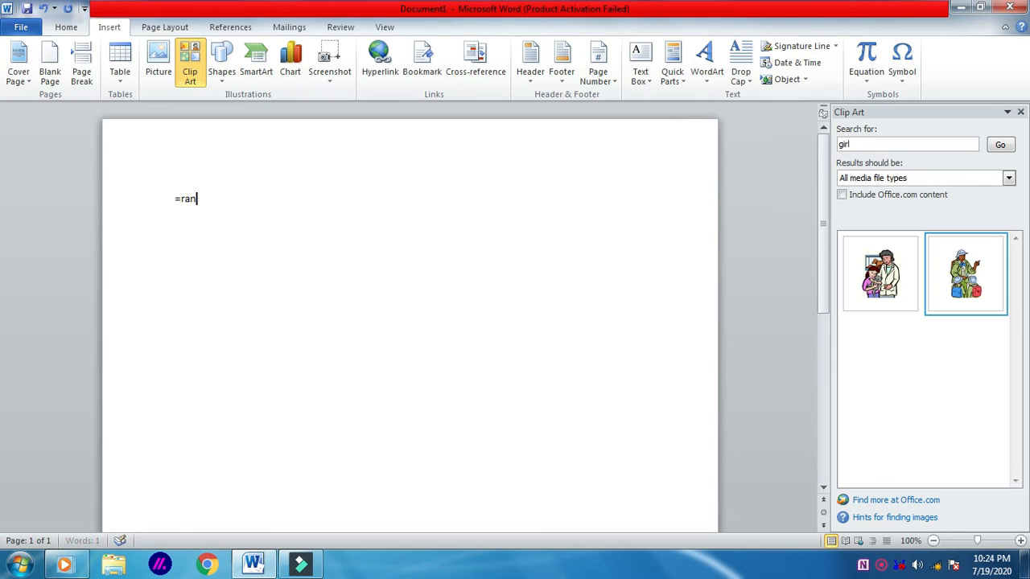
type("d()")
key("Return")
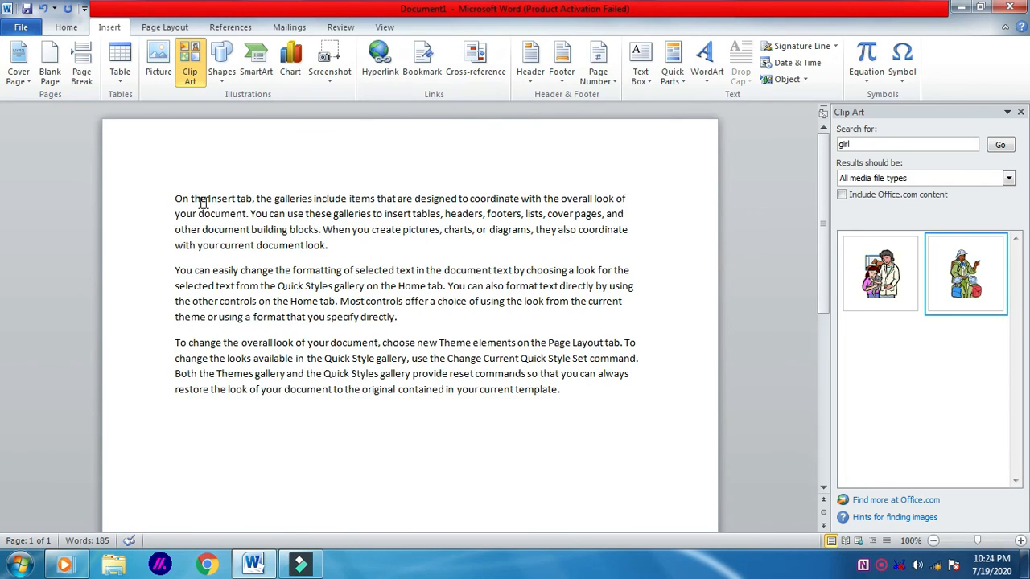
Step: Copy the three sample paragraphs and paste them repeatedly to fill three pages
left_click_drag(174, 193, 593, 391)
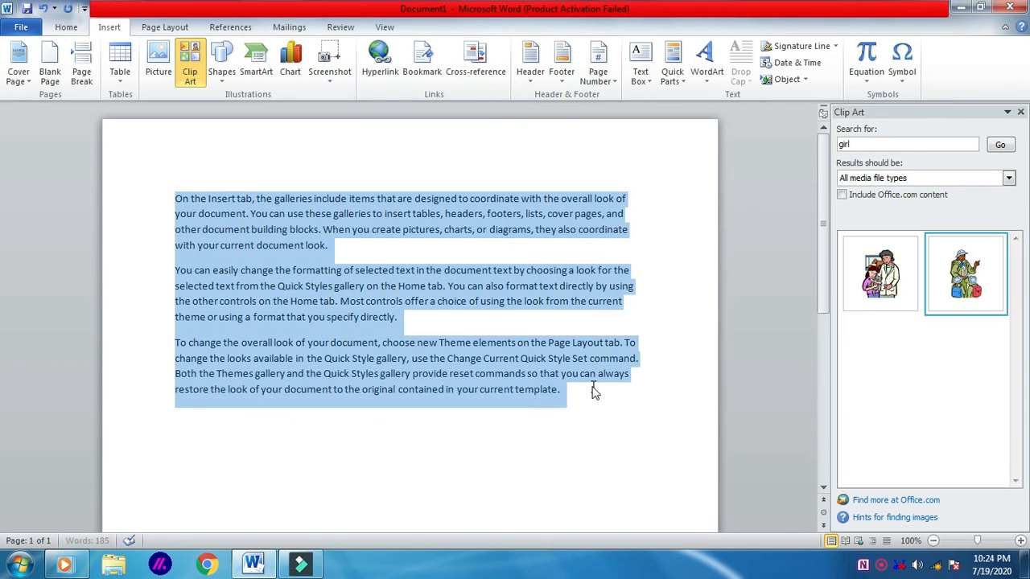
key("ctrl+c")
key("ctrl+v")
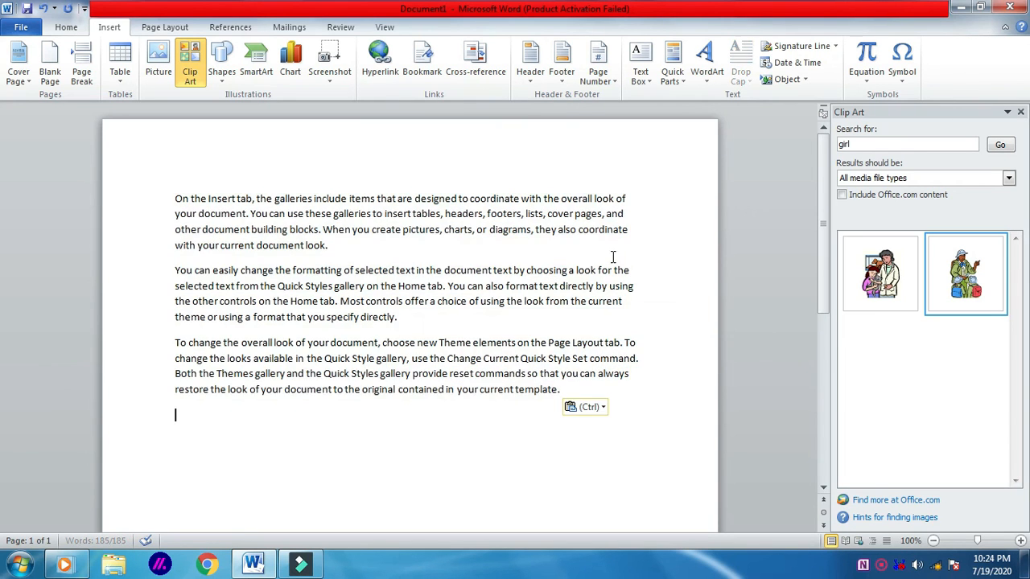
key("ctrl+v")
key("ctrl+v")
key("ctrl+v")
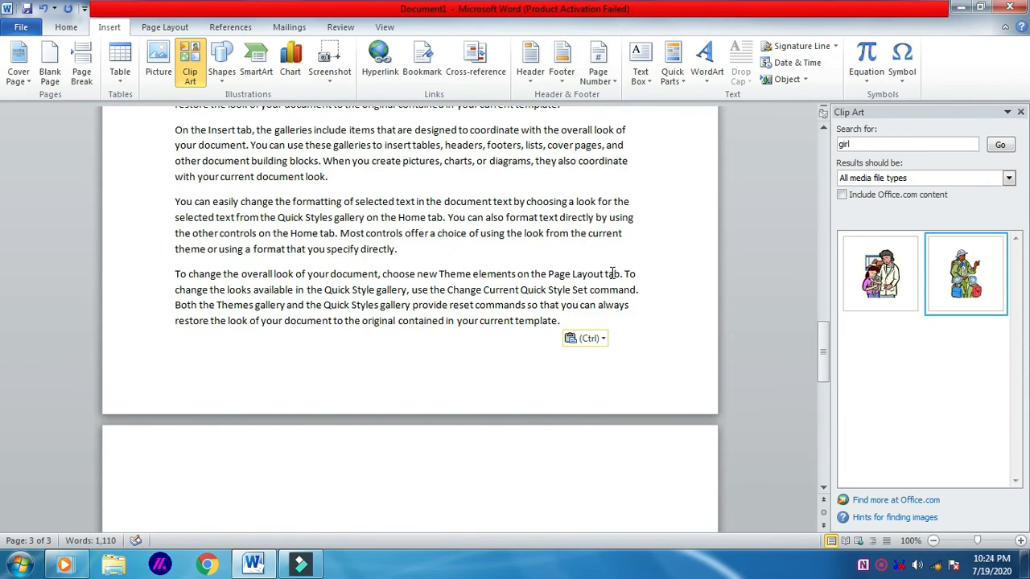
scroll(613, 274, "up", 3)
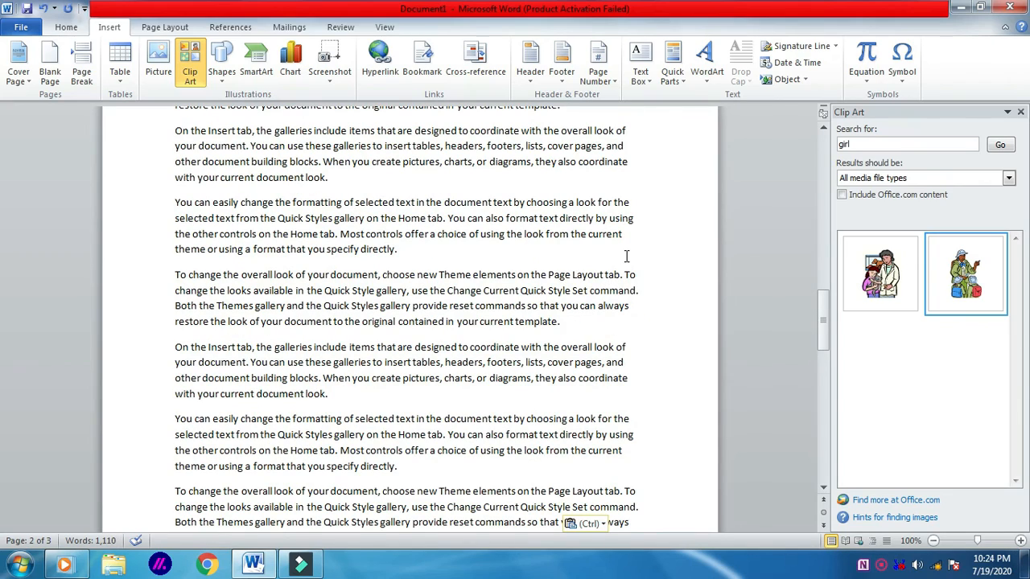
scroll(513, 313, "down", 5)
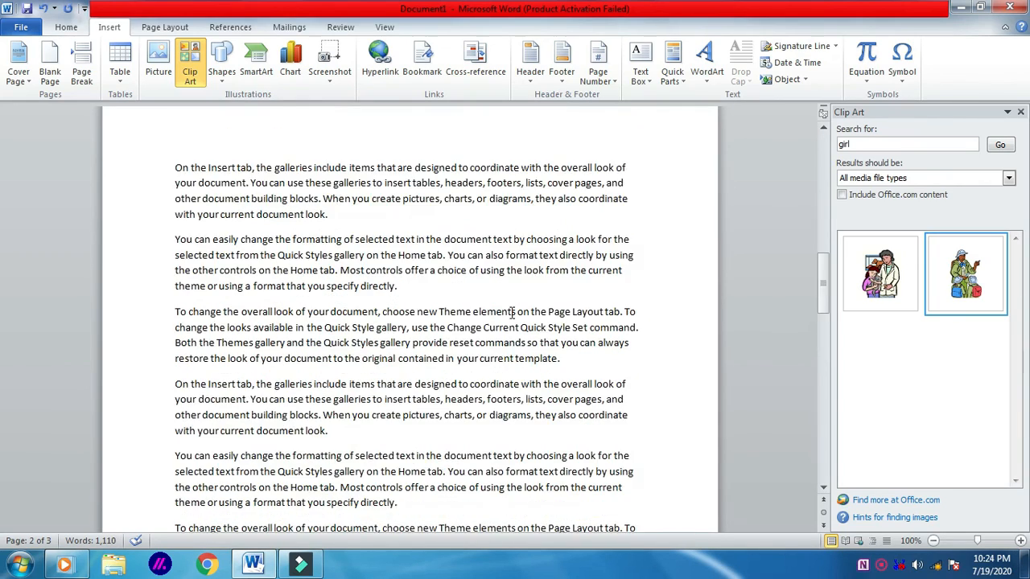
scroll(459, 334, "up", 8)
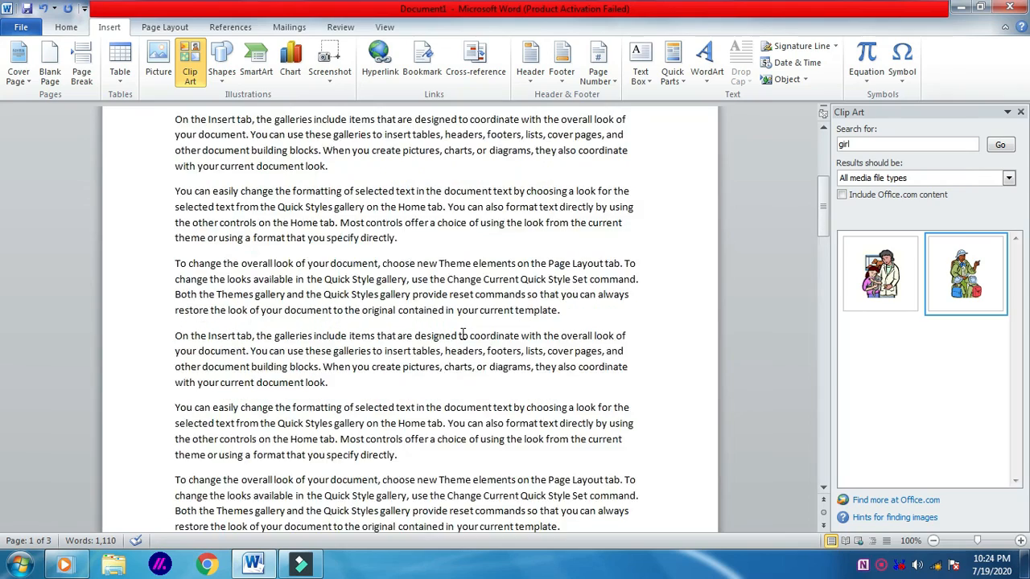
scroll(463, 326, "up", 5)
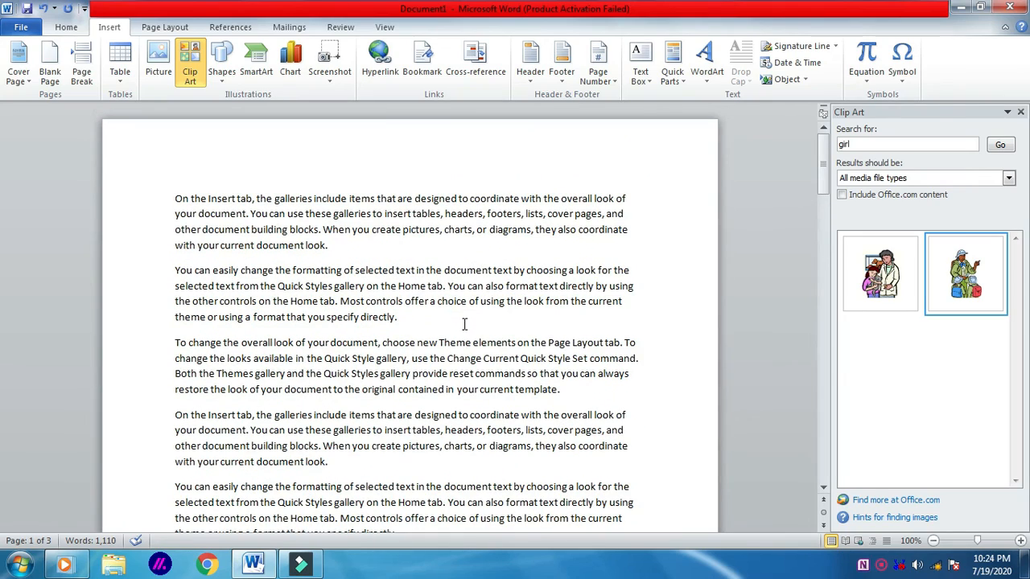
scroll(440, 317, "down", 4)
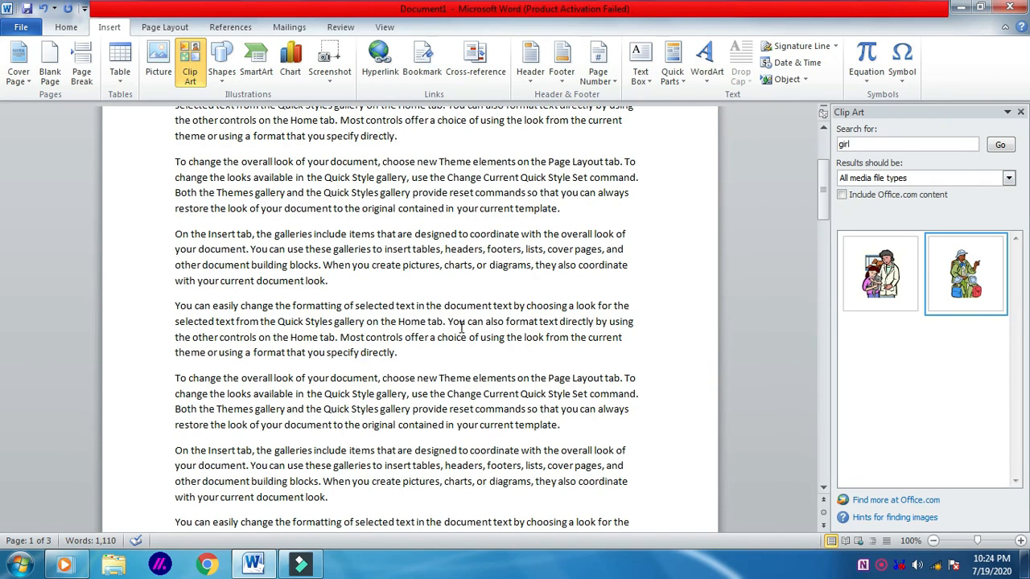
scroll(463, 326, "down", 2)
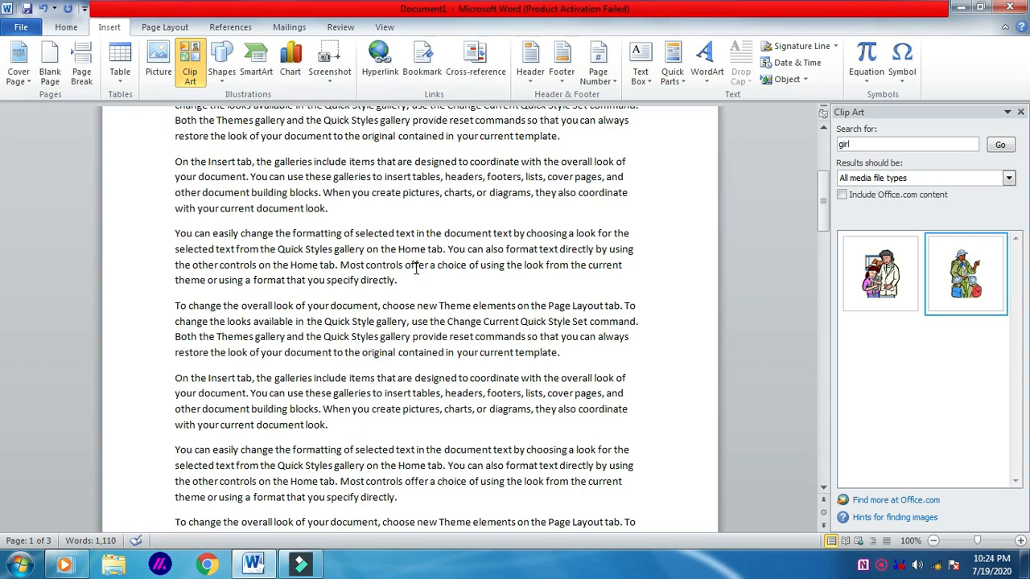
Step: Try selecting the words 'offer a choice' in the paragraph, then deselect them
left_click_drag(408, 263, 469, 265)
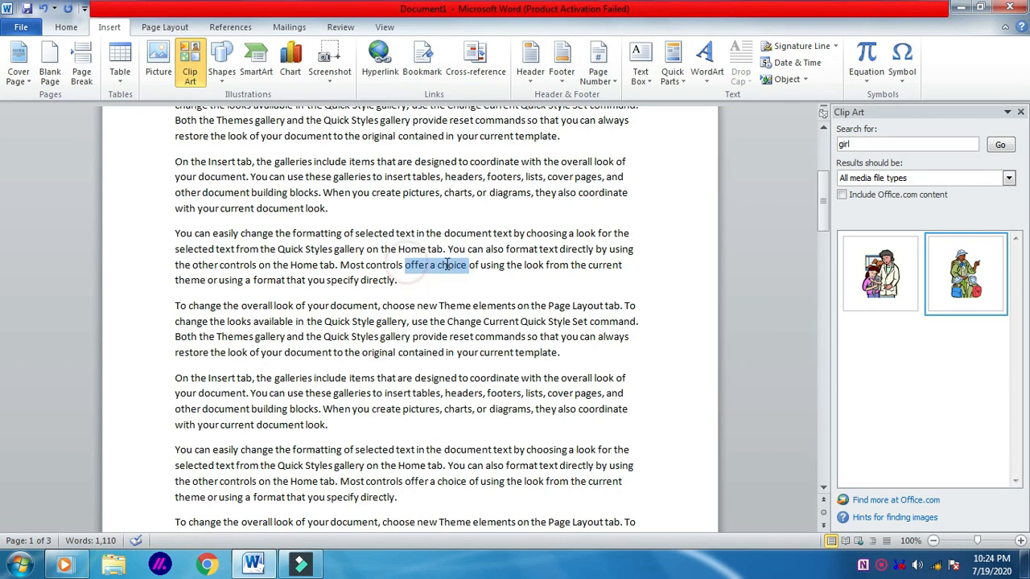
left_click(482, 286)
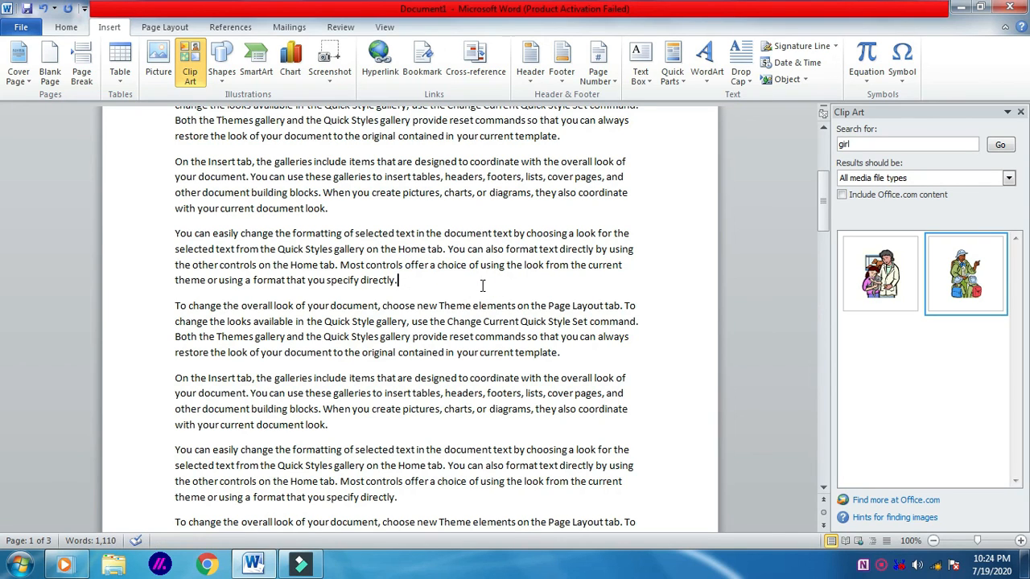
left_click(448, 245)
left_click_drag(408, 265, 451, 266)
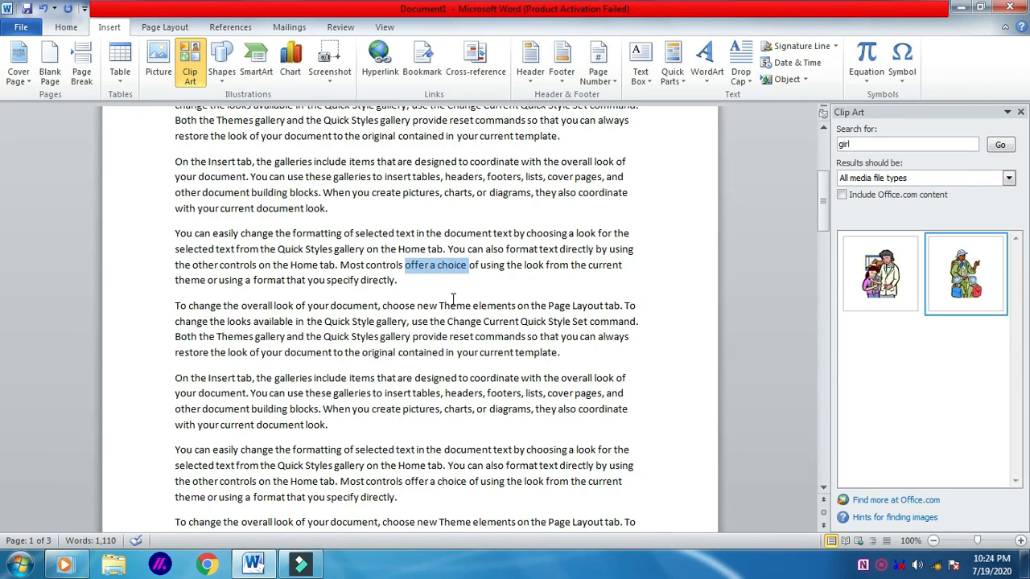
left_click(448, 288)
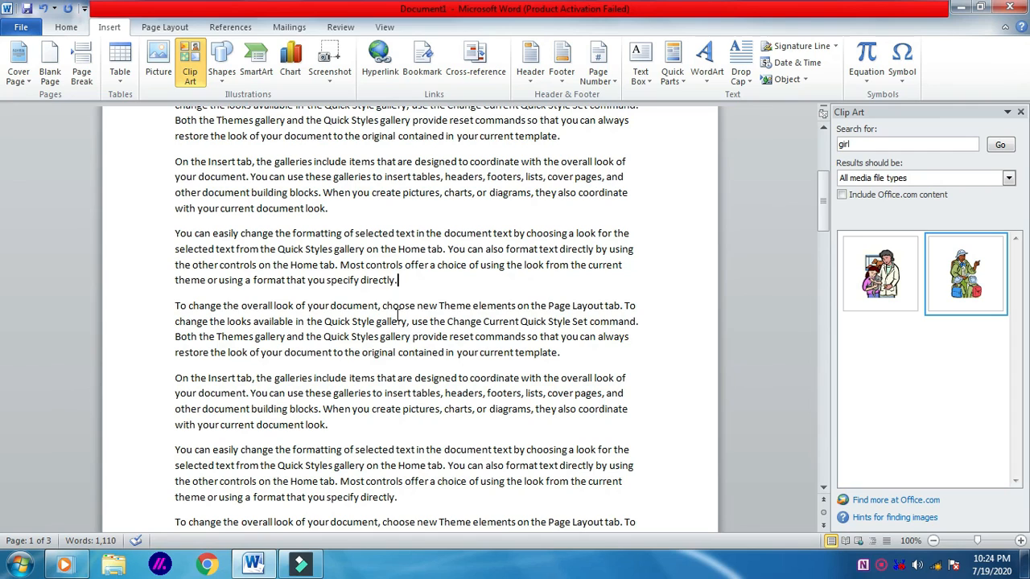
Step: Select 'choose new Theme elements' and add it as a bookmark named choose
left_click_drag(383, 307, 500, 307)
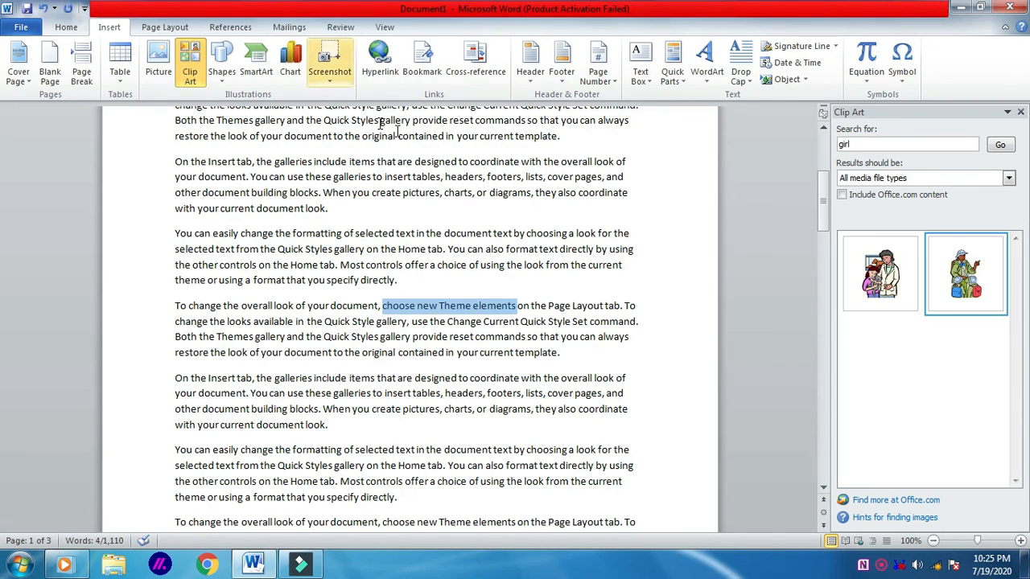
left_click(424, 60)
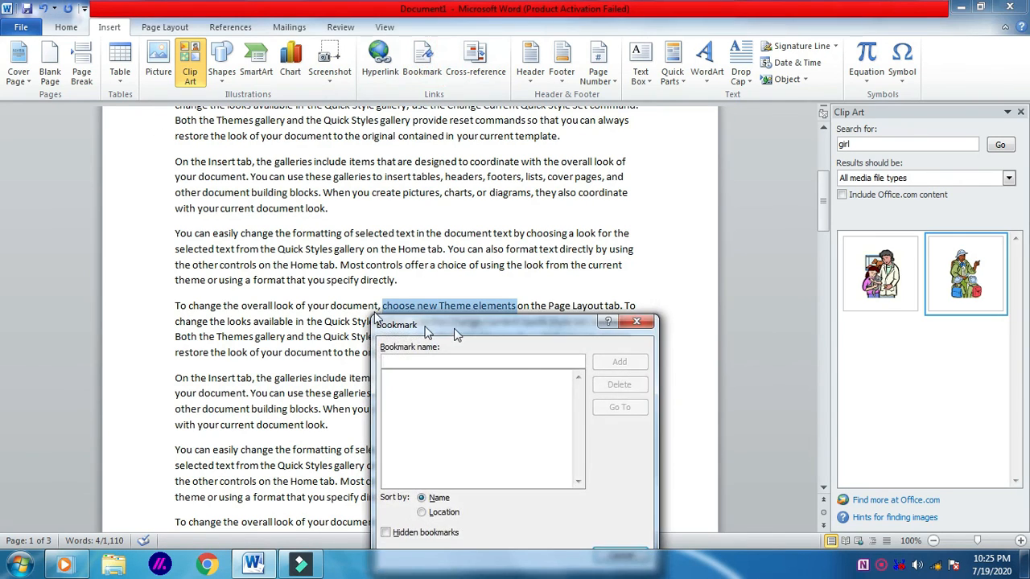
left_click(442, 361)
type("choose")
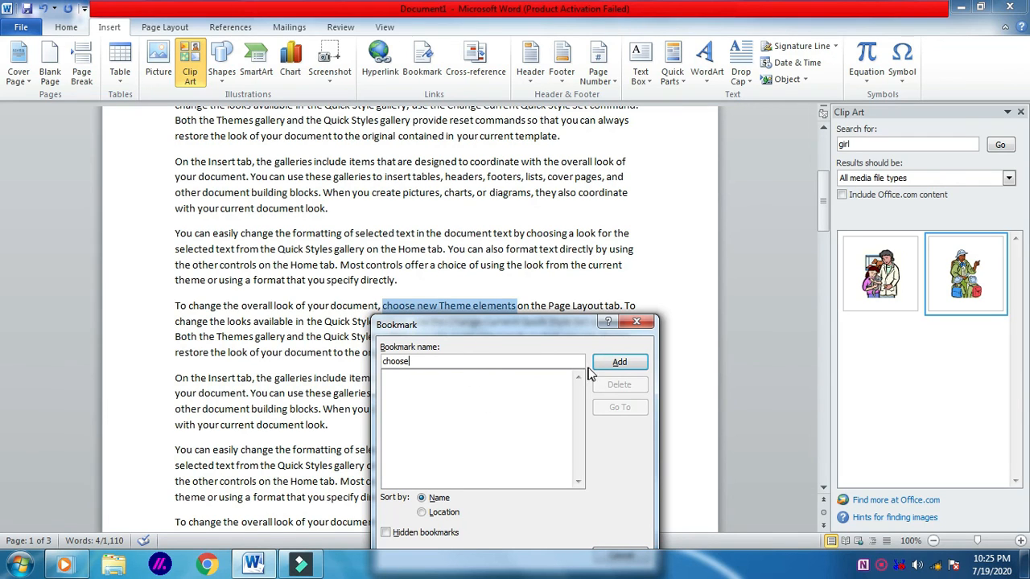
left_click(618, 363)
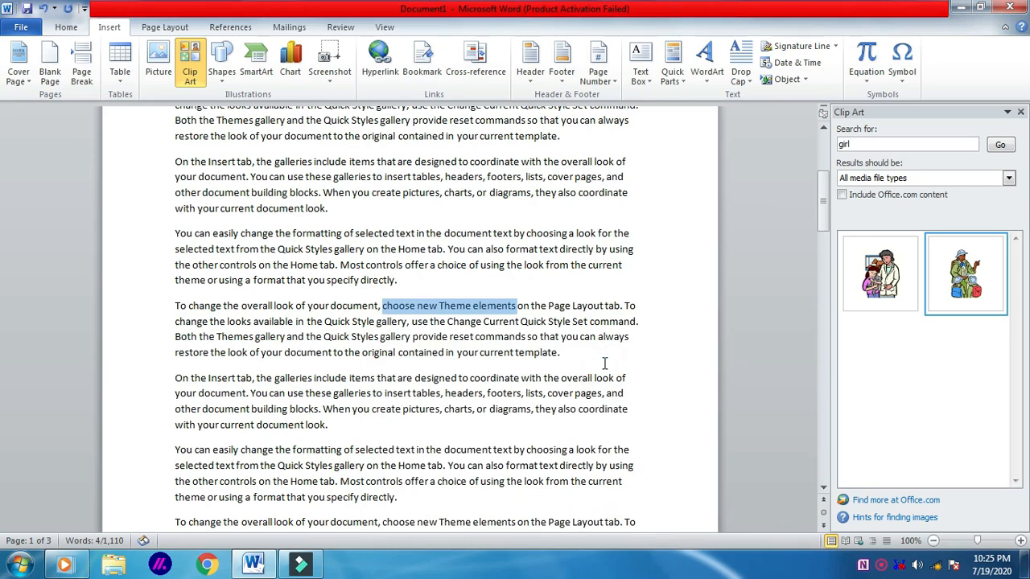
left_click(457, 322)
Step: From the document's end, go to the 'choose' bookmark via the Bookmark dialog, then close it
scroll(483, 338, "down", 4)
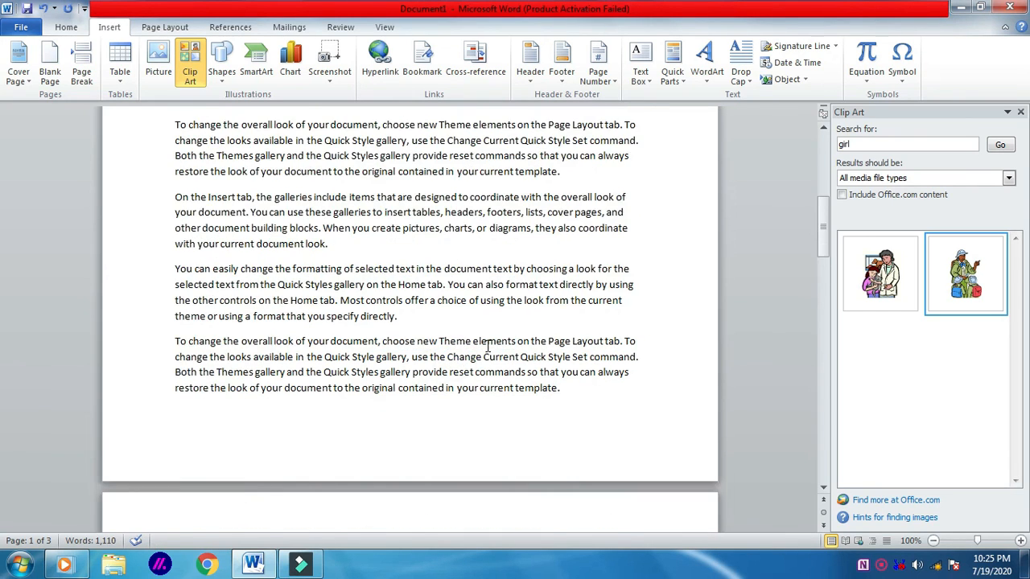
scroll(487, 345, "down", 15)
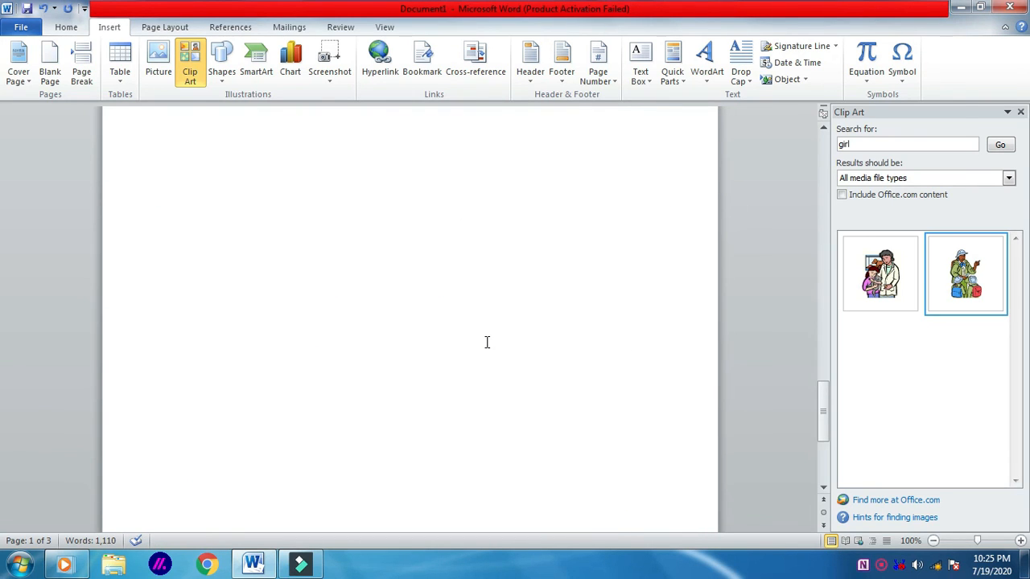
scroll(487, 343, "down", 3)
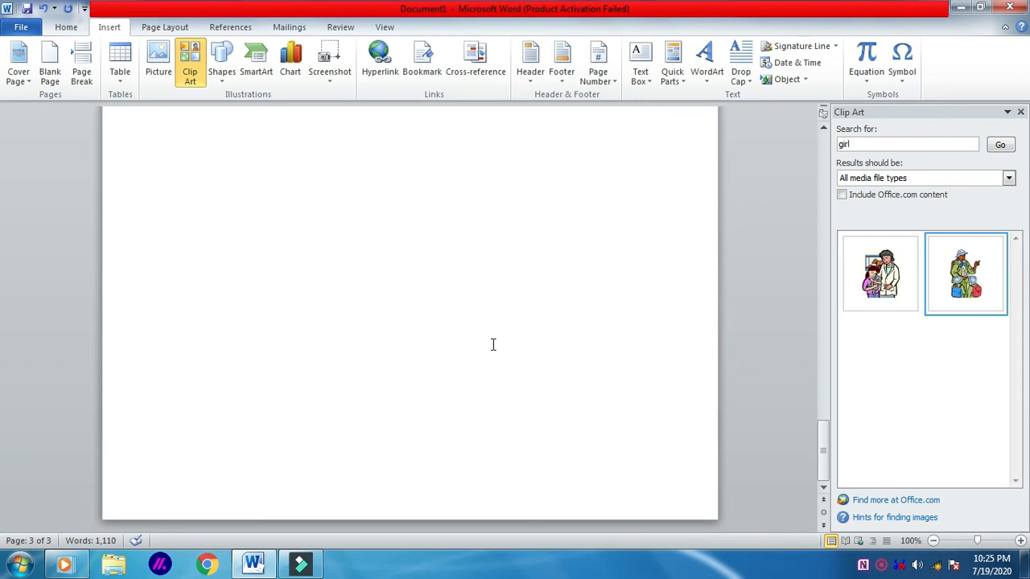
left_click(422, 64)
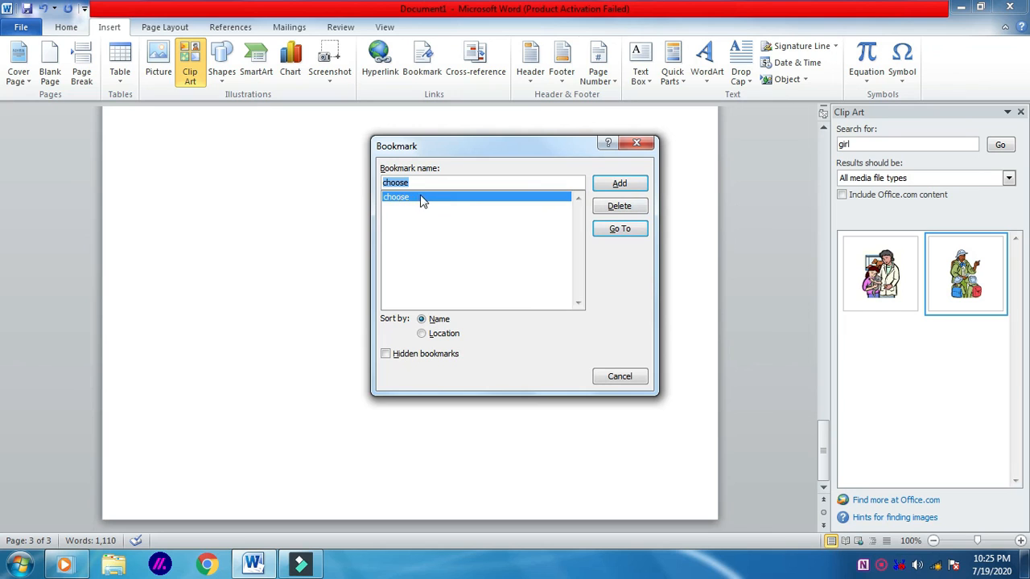
left_click(618, 231)
left_click_drag(571, 145, 345, 239)
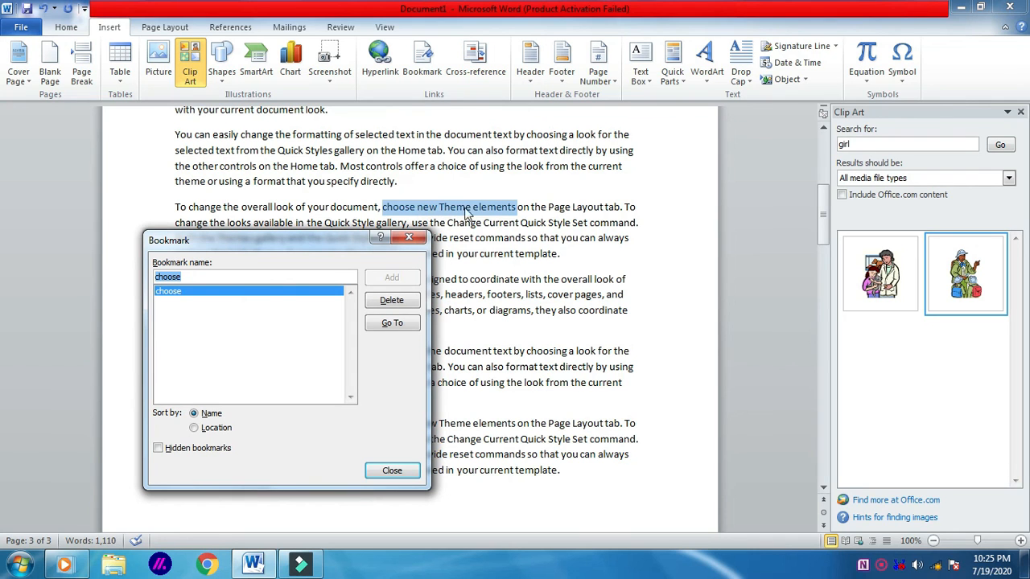
left_click(408, 237)
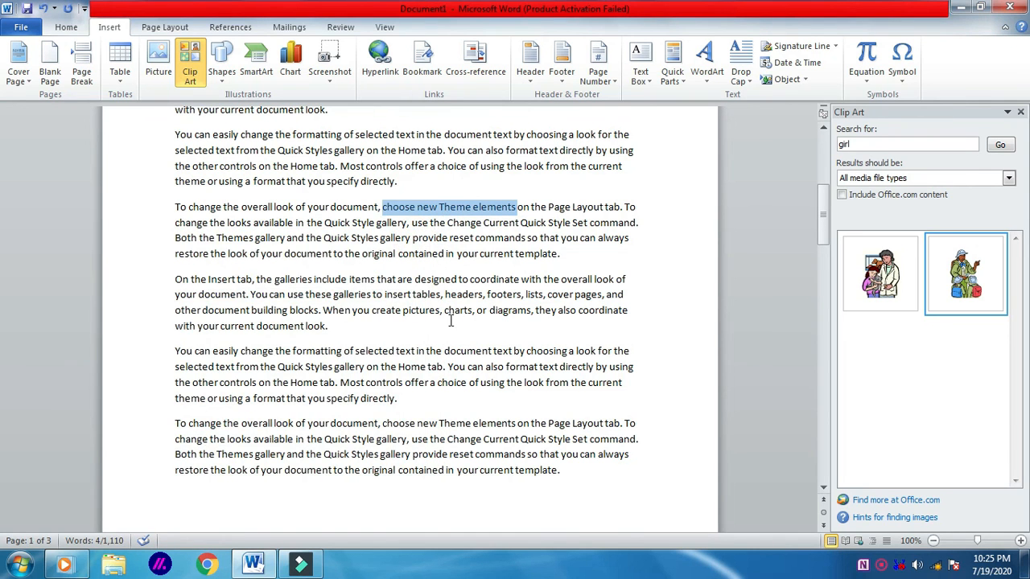
scroll(450, 320, "up", 2)
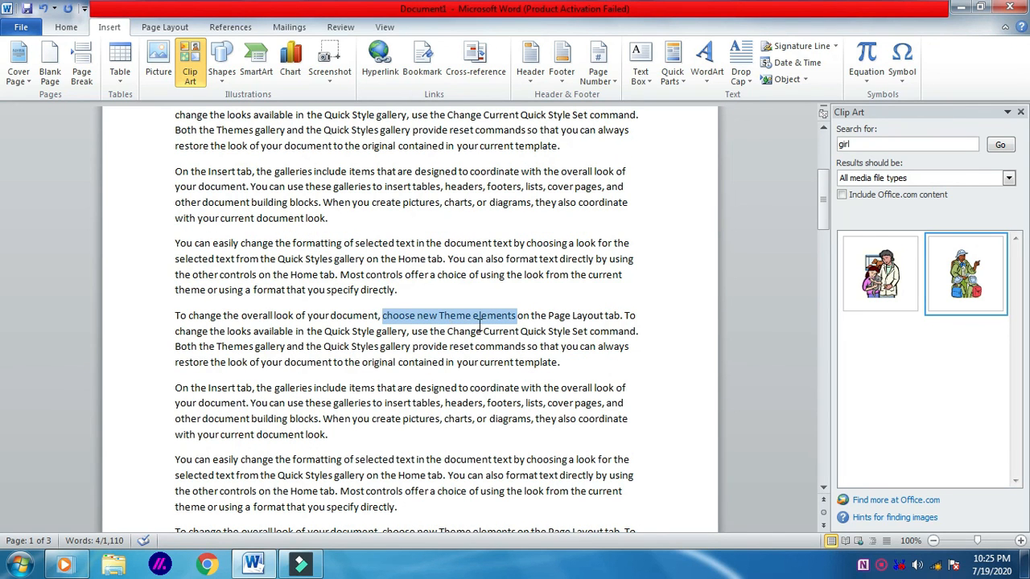
scroll(480, 328, "down", 2)
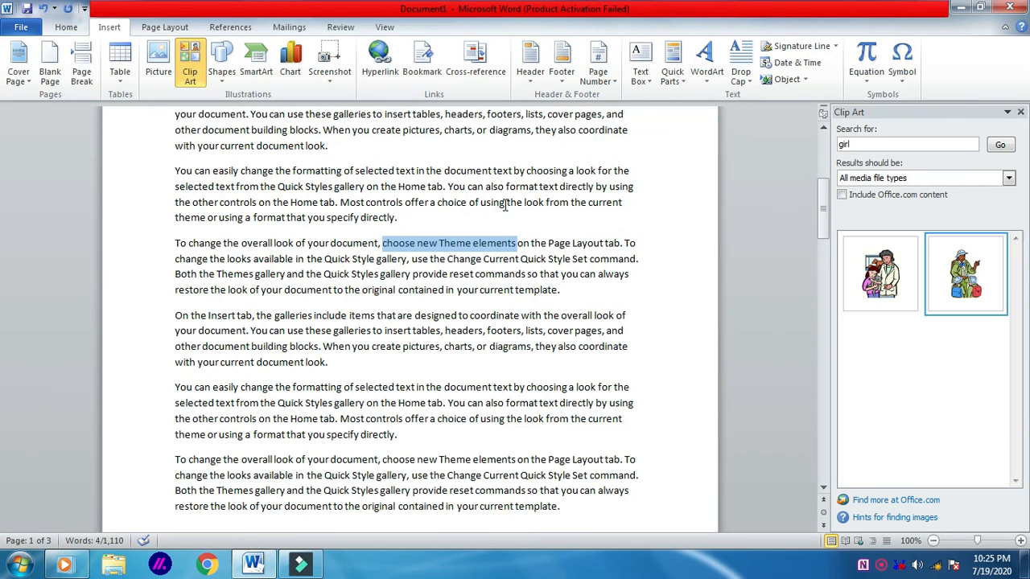
scroll(506, 208, "up", 1)
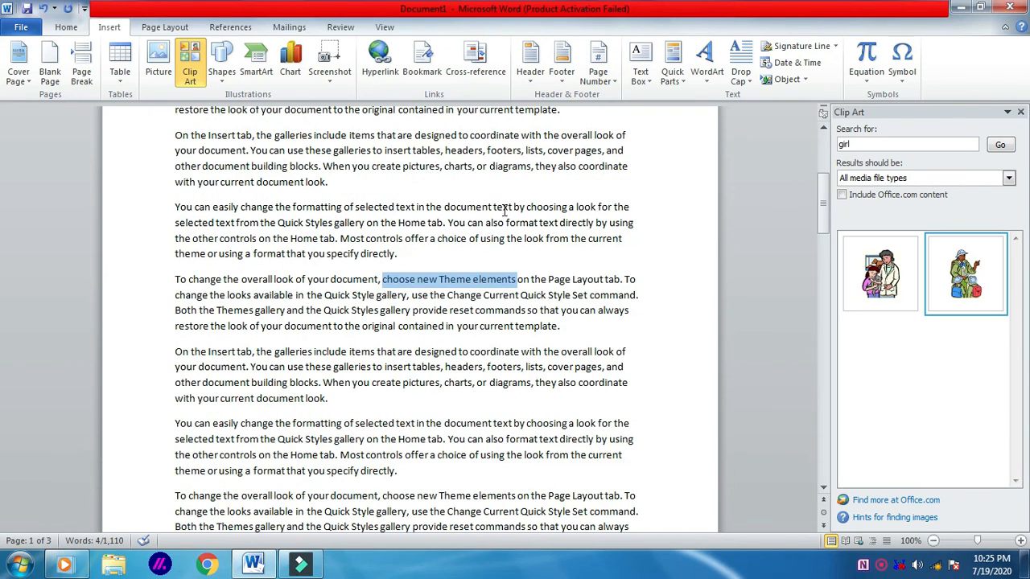
scroll(506, 212, "up", 1)
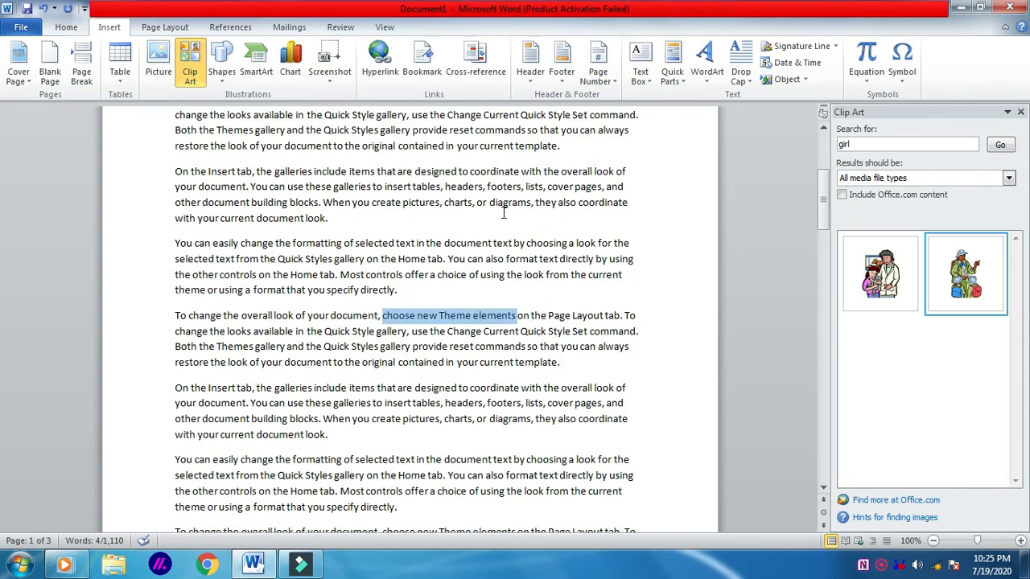
scroll(504, 212, "up", 1)
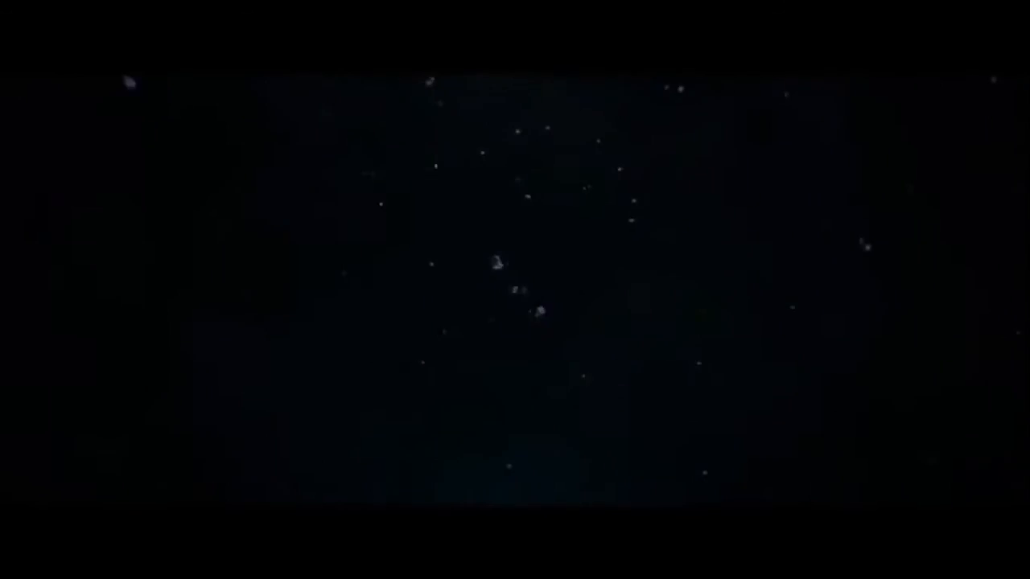